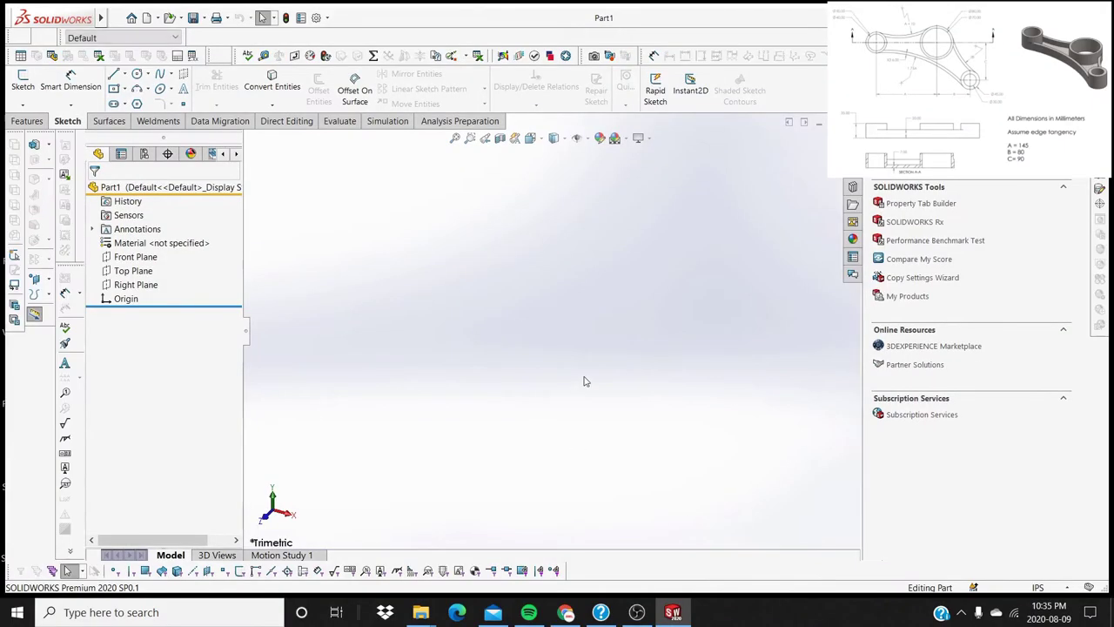
Switch the part to MMGS units and define global variable A = 145.
{"action": "left_click", "coordinate": [1038, 587]}
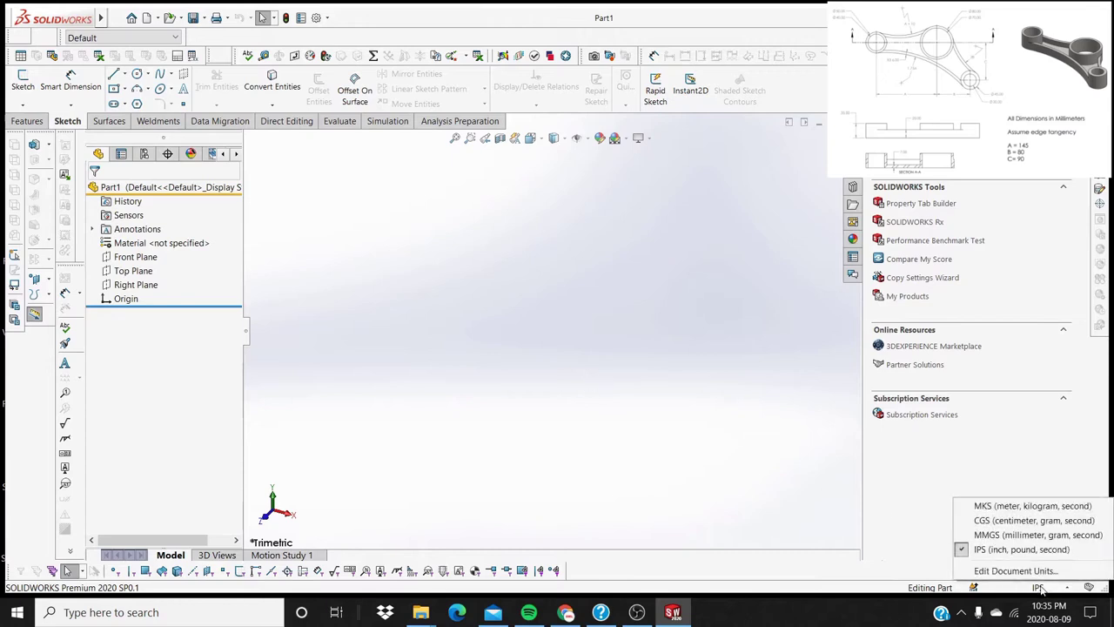
{"action": "left_click", "coordinate": [1028, 533]}
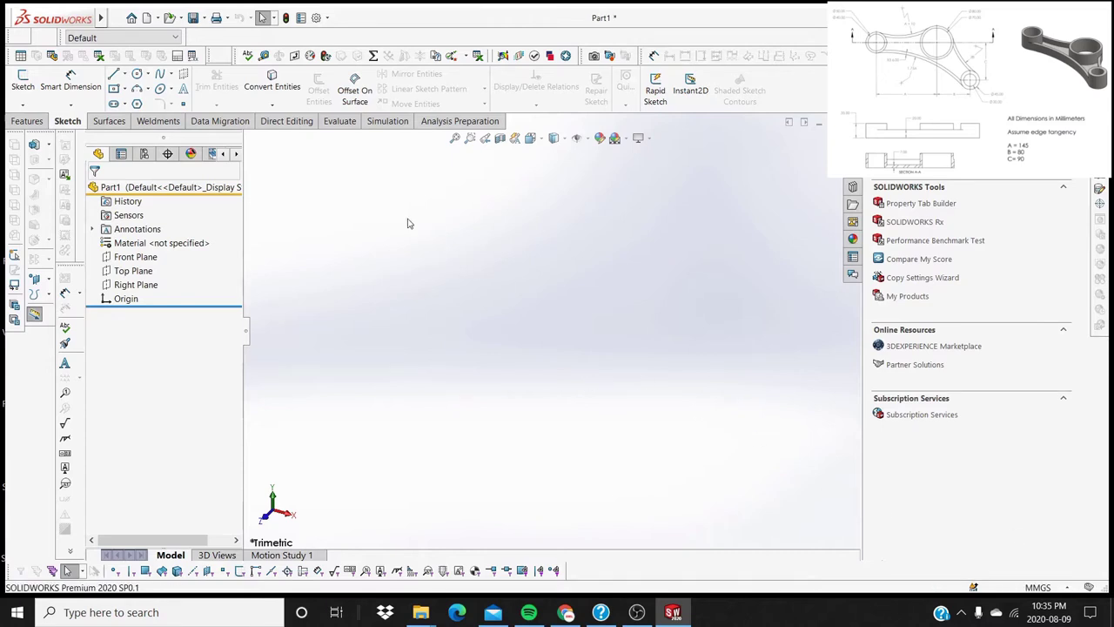
{"action": "left_click", "coordinate": [372, 54]}
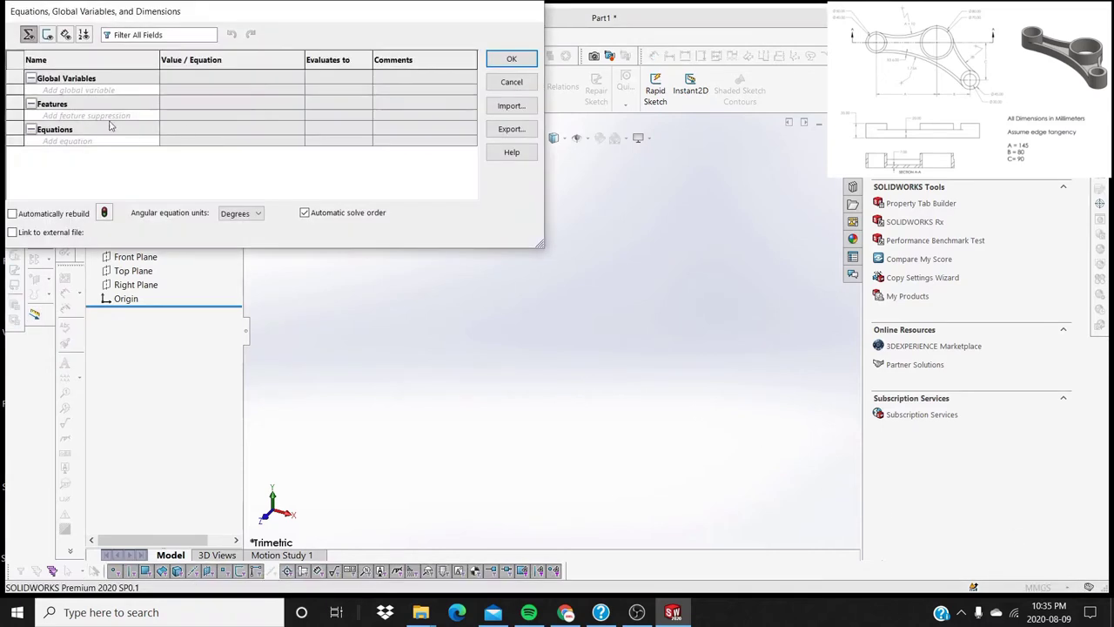
{"action": "type", "text": "A"}
{"action": "key", "text": "Tab"}
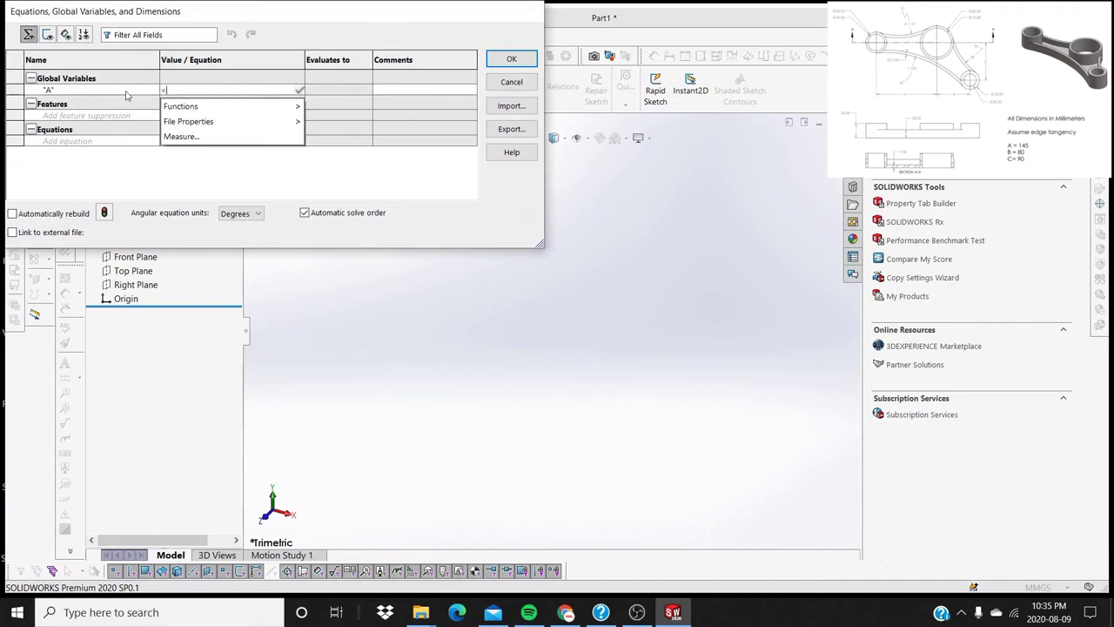
{"action": "type", "text": "145"}
{"action": "key", "text": "Tab"}
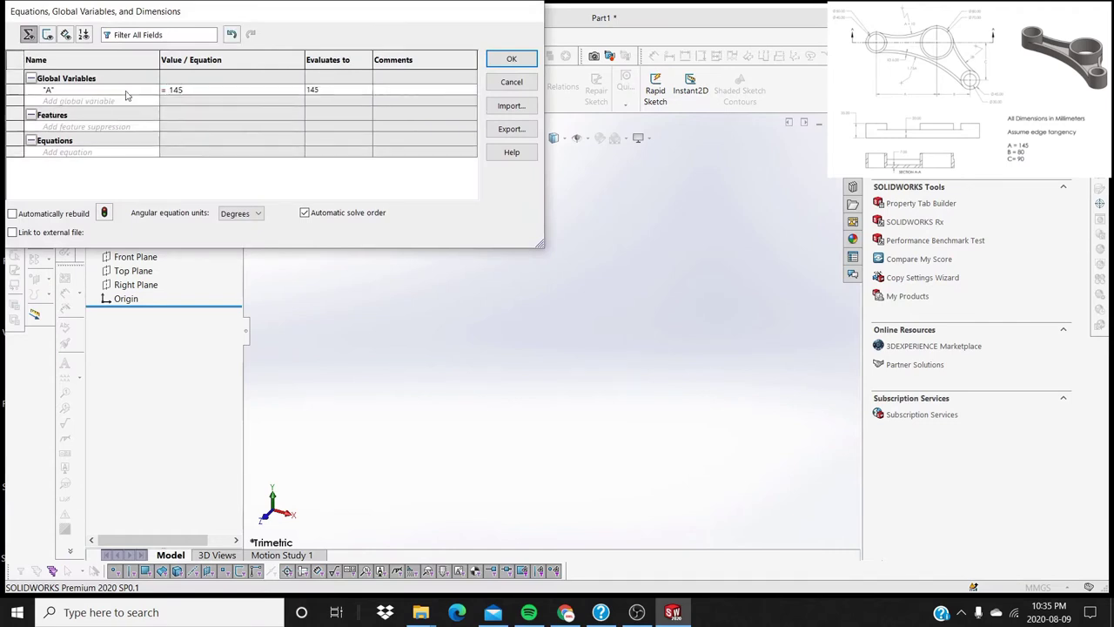
Add global variables B = 80 and C = 90.
{"action": "left_click", "coordinate": [126, 101]}
{"action": "type", "text": "B"}
{"action": "key", "text": "Tab"}
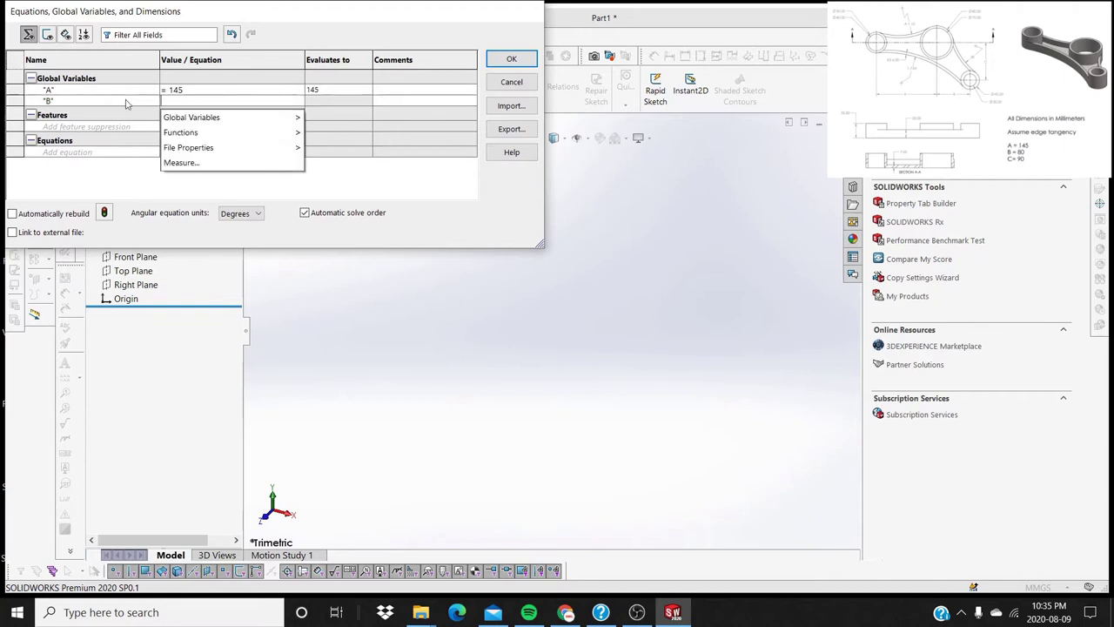
{"action": "type", "text": "80"}
{"action": "key", "text": "Tab"}
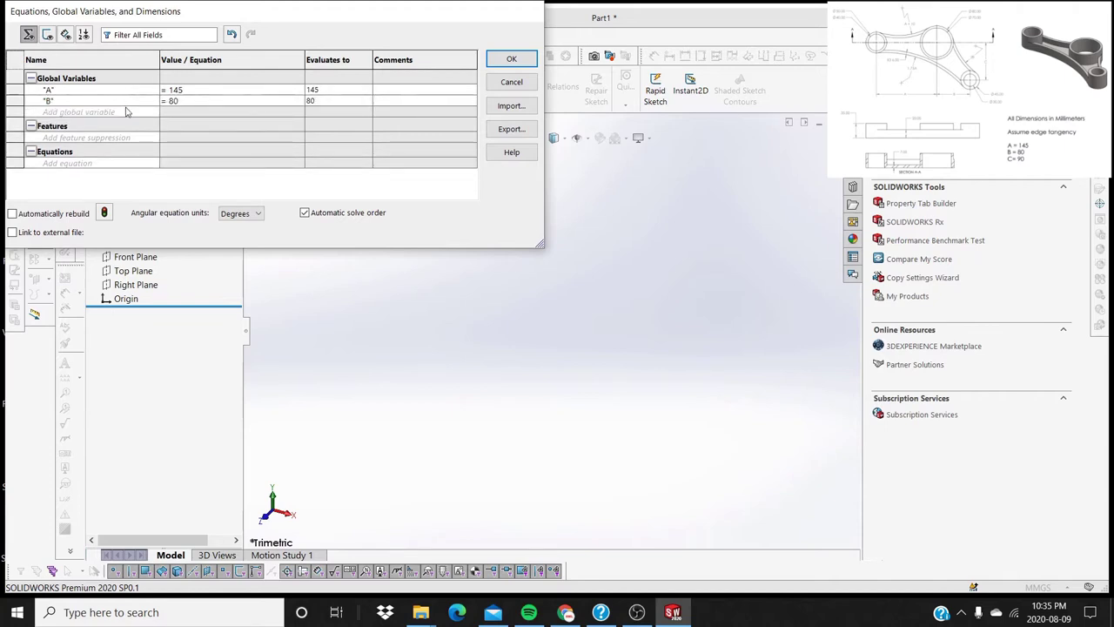
{"action": "left_click", "coordinate": [126, 112]}
{"action": "key", "text": "Tab"}
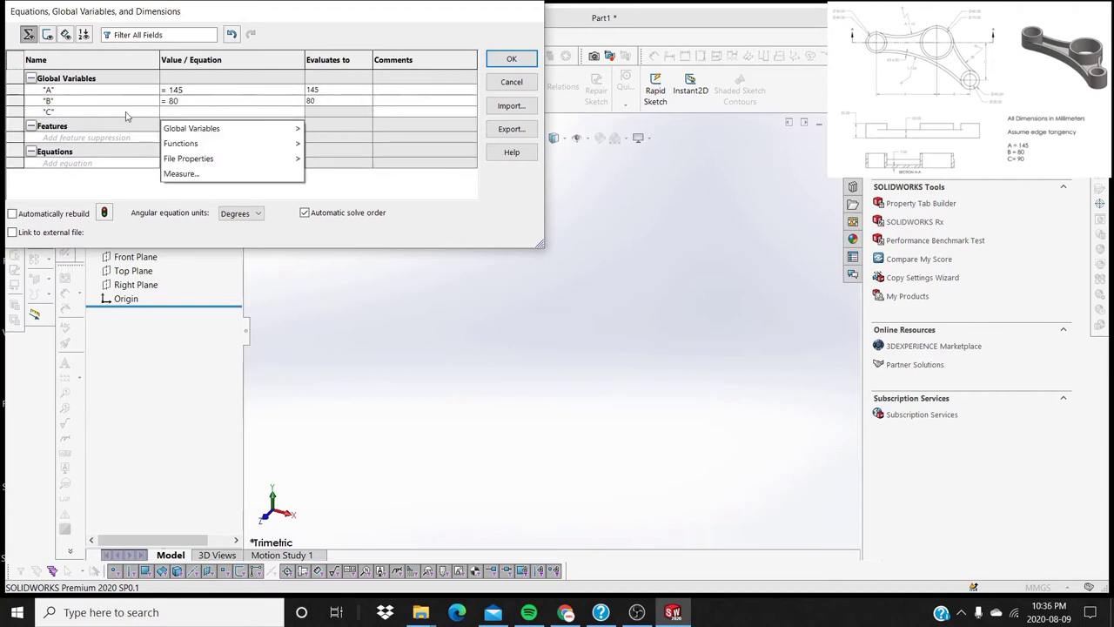
{"action": "type", "text": "90"}
{"action": "key", "text": "Tab"}
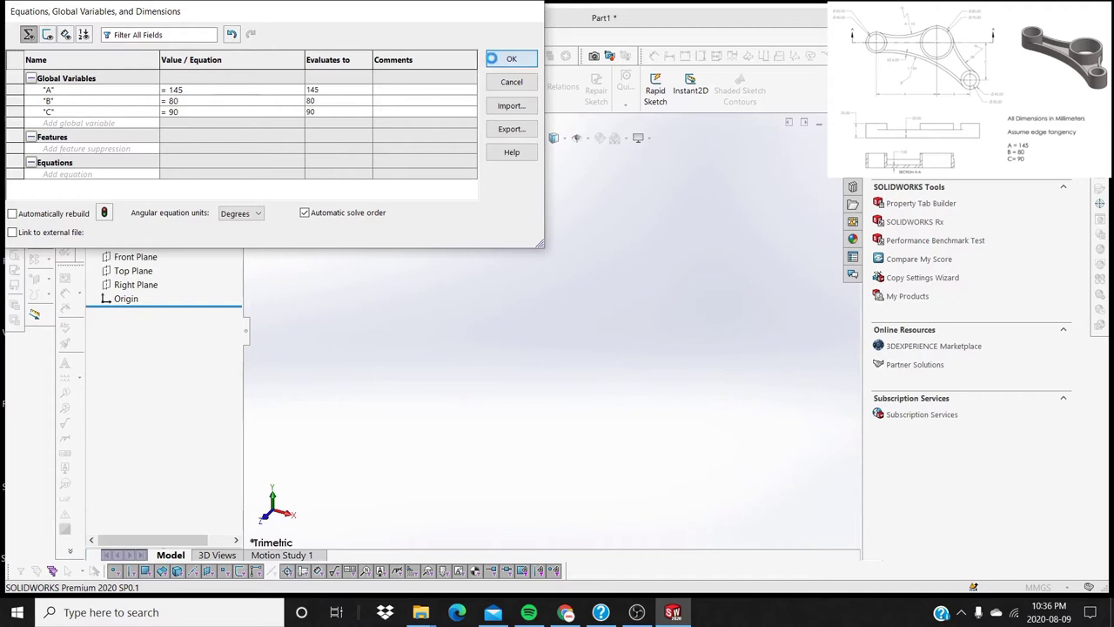
Start a new sketch on the Top Plane.
{"action": "key", "text": "Return"}
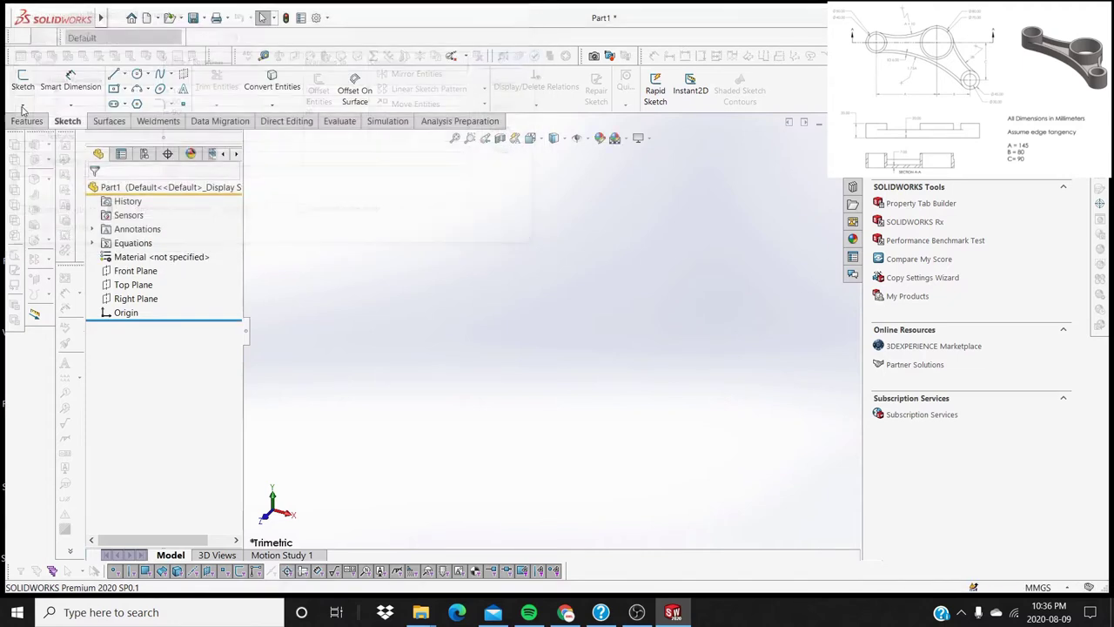
{"action": "left_click", "coordinate": [22, 82]}
{"action": "left_click", "coordinate": [380, 304]}
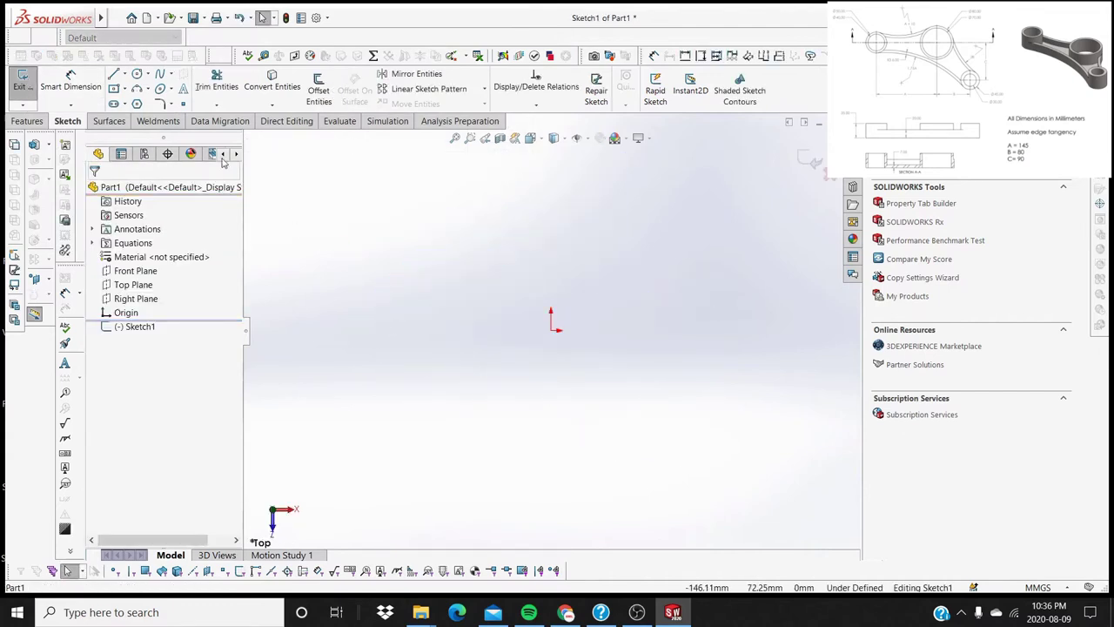
{"action": "left_click", "coordinate": [137, 73]}
Draw concentric circle pairs at the origin, to its left, and at the lower right.
{"action": "left_click_drag", "start_coordinate": [550, 330], "coordinate": [596, 285]}
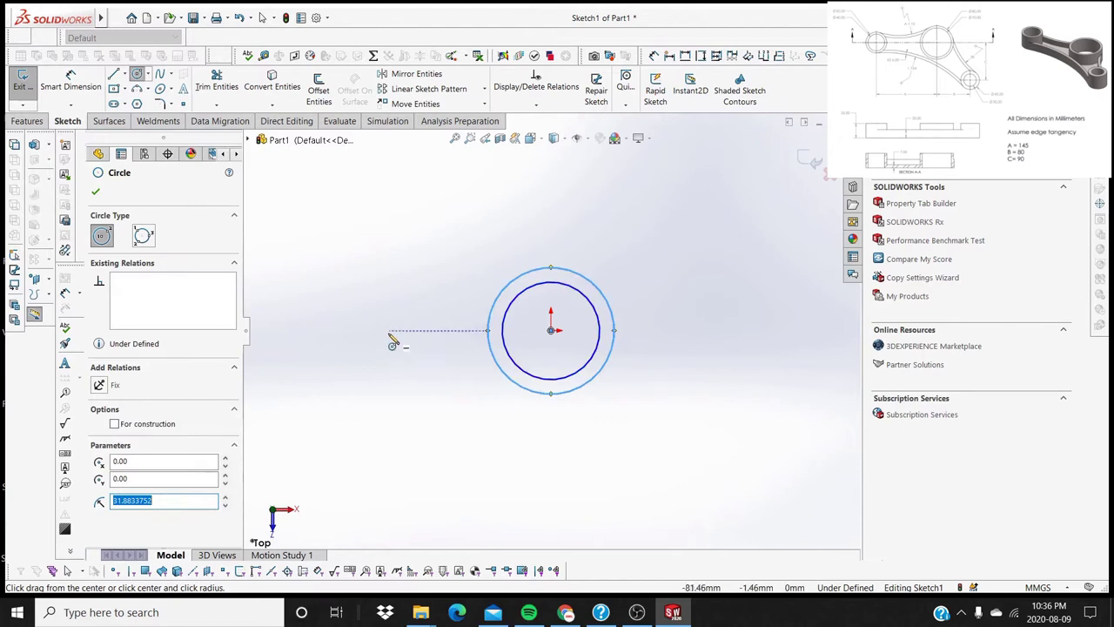
{"action": "left_click_drag", "start_coordinate": [384, 330], "coordinate": [402, 368]}
{"action": "left_click_drag", "start_coordinate": [669, 471], "coordinate": [706, 505]}
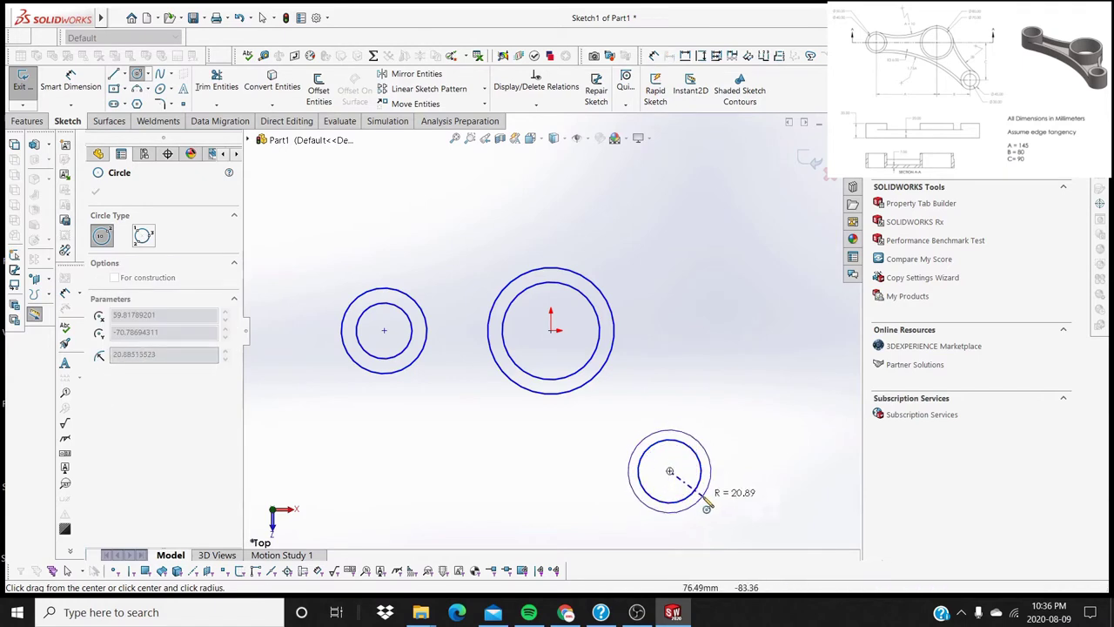
{"action": "key", "text": "Escape"}
{"action": "left_click", "coordinate": [384, 330], "text": "ctrl"}
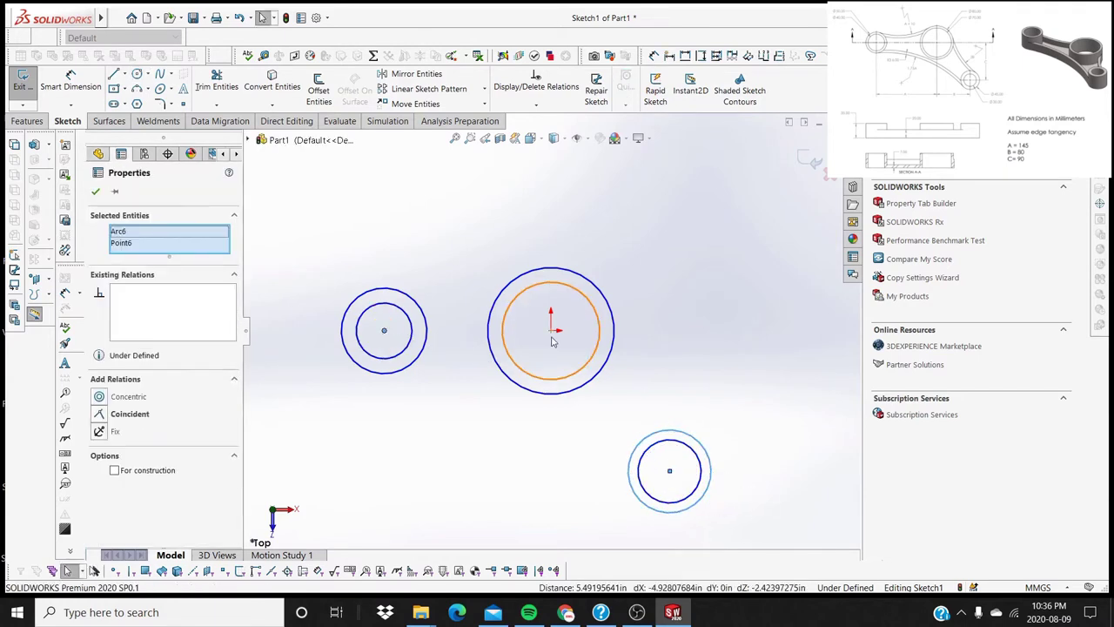
Align the left and middle centres horizontally and dimension their distance as 145.
{"action": "left_click", "coordinate": [450, 393]}
{"action": "left_click", "coordinate": [384, 330]}
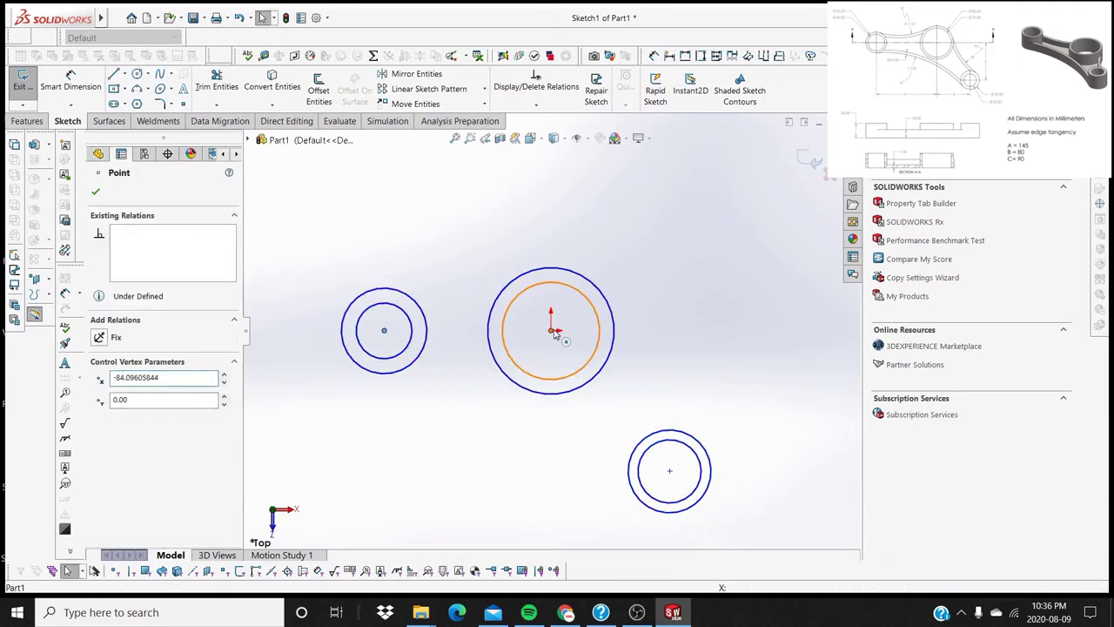
{"action": "left_click", "coordinate": [550, 331], "text": "ctrl"}
{"action": "left_click", "coordinate": [110, 396]}
{"action": "left_click", "coordinate": [438, 445]}
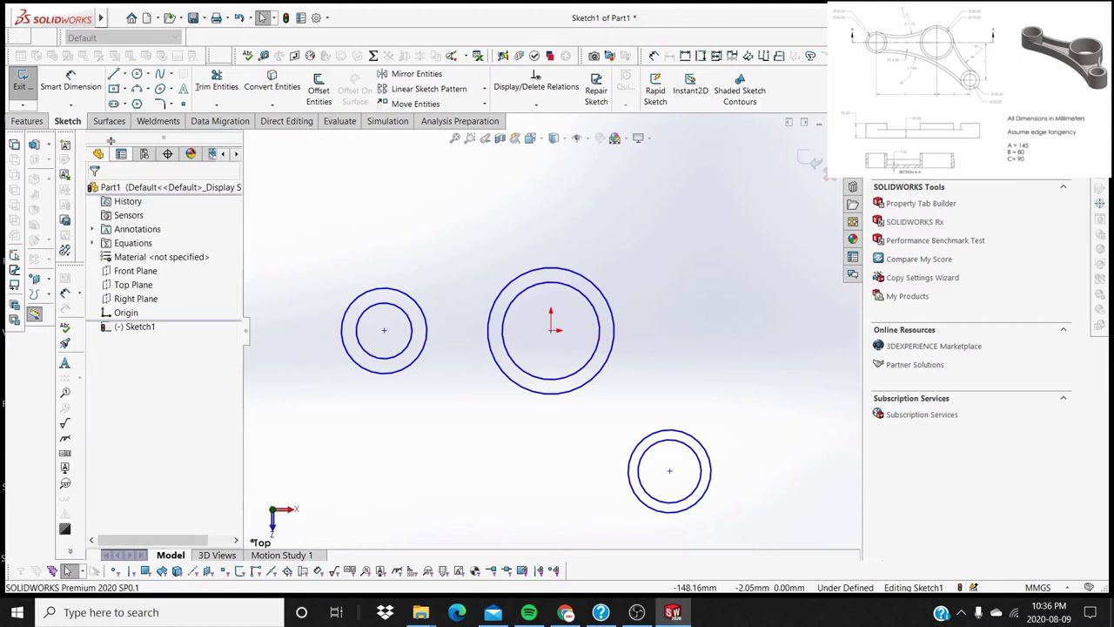
{"action": "left_click", "coordinate": [70, 85]}
{"action": "left_click", "coordinate": [384, 331]}
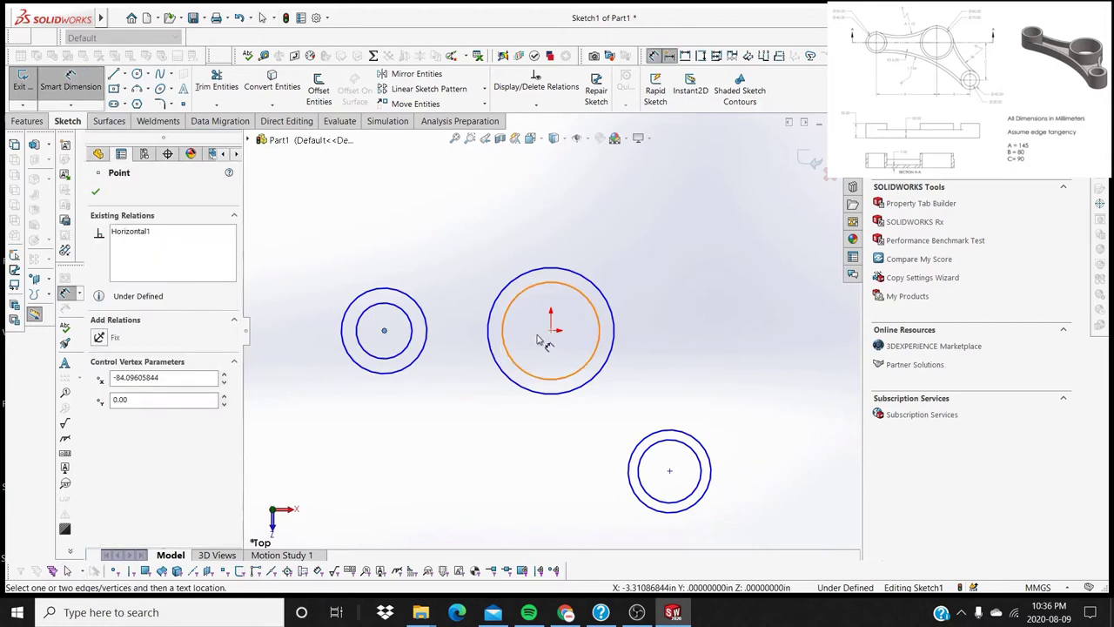
{"action": "left_click", "coordinate": [550, 331]}
{"action": "left_click", "coordinate": [494, 419]}
{"action": "type", "text": "145.00mm"}
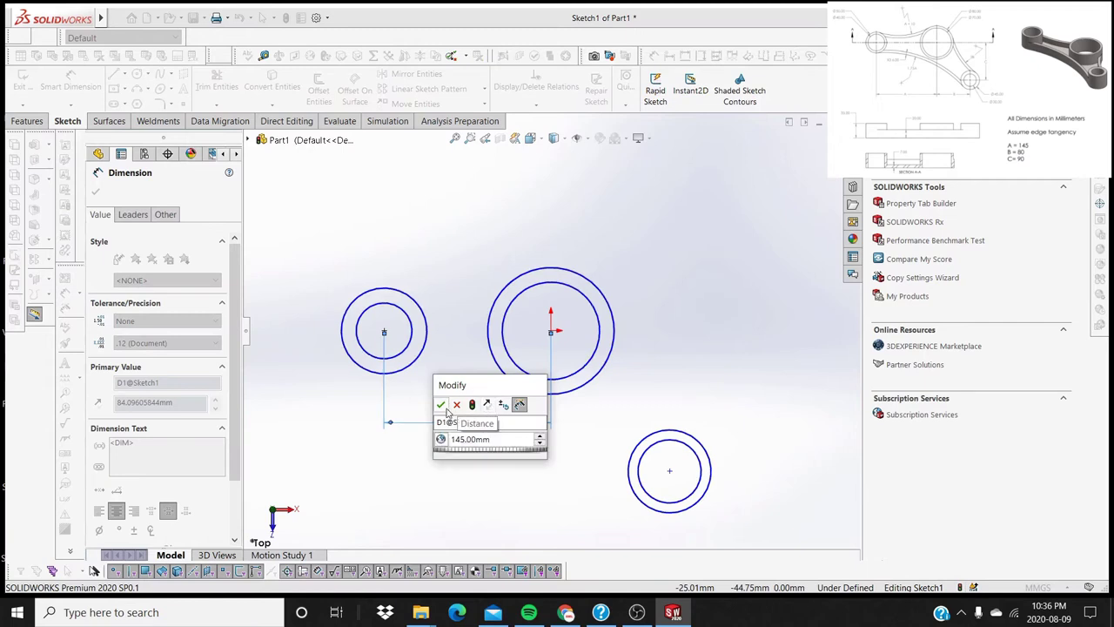
{"action": "left_click", "coordinate": [441, 405]}
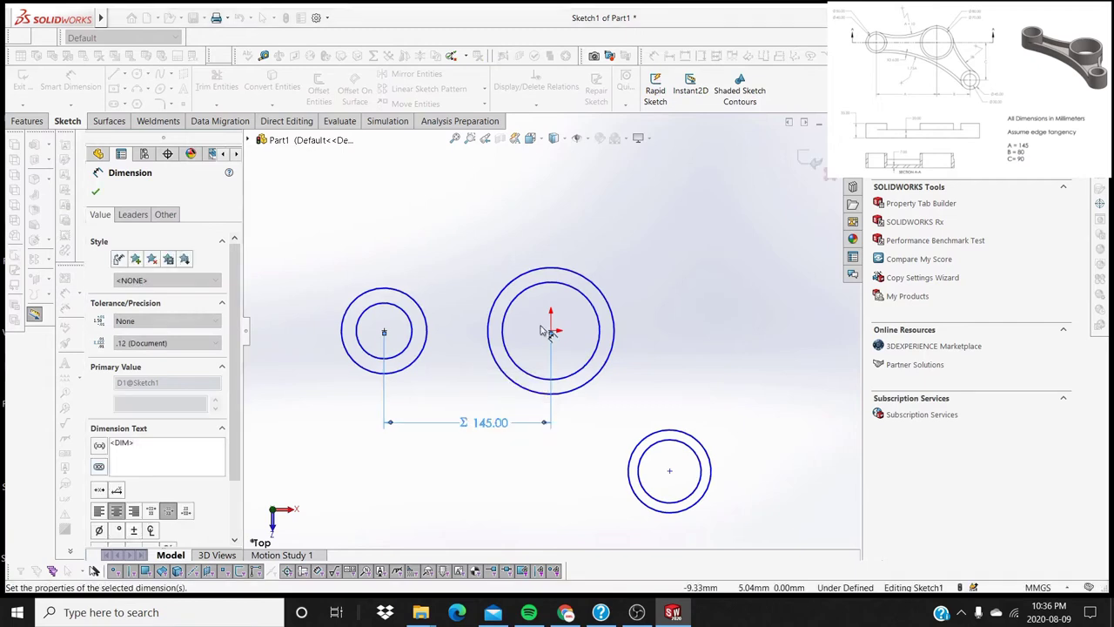
Place the lower-right centre 80 horizontally and 90 vertically from the middle centre.
{"action": "left_click", "coordinate": [551, 331]}
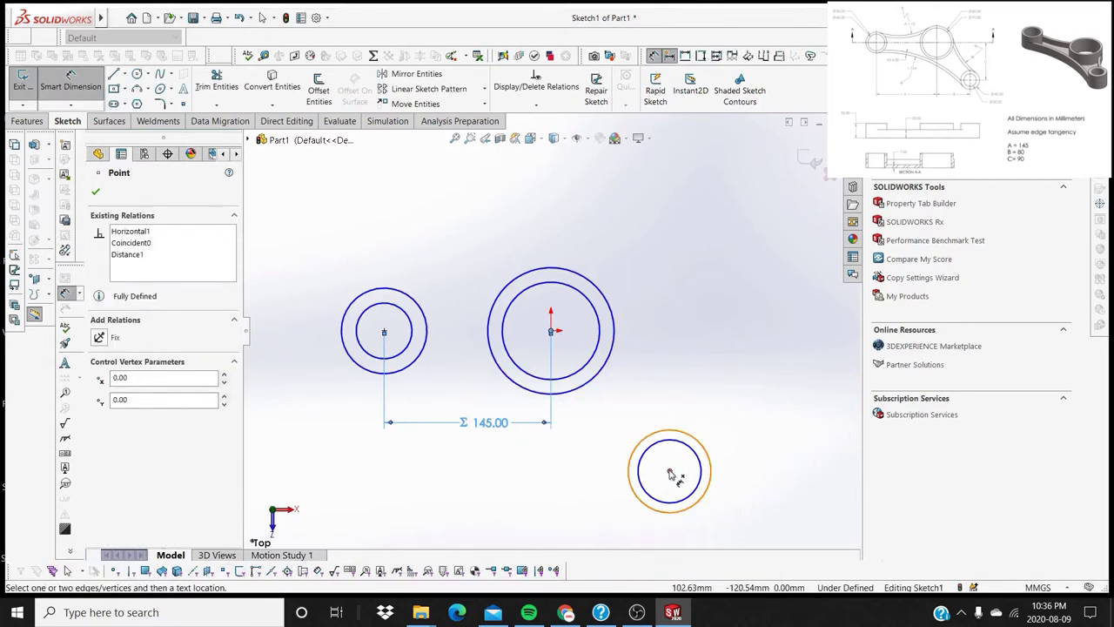
{"action": "left_click", "coordinate": [669, 472]}
{"action": "left_click", "coordinate": [600, 525]}
{"action": "type", "text": "="}
{"action": "left_click", "coordinate": [606, 527]}
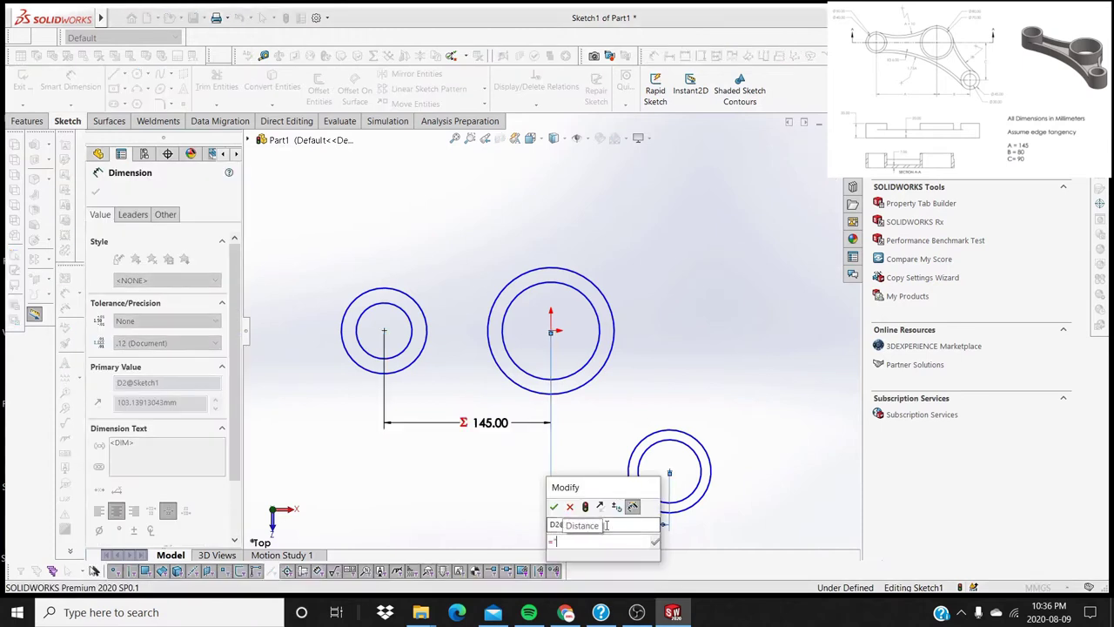
{"action": "type", "text": "80"}
{"action": "key", "text": "Return"}
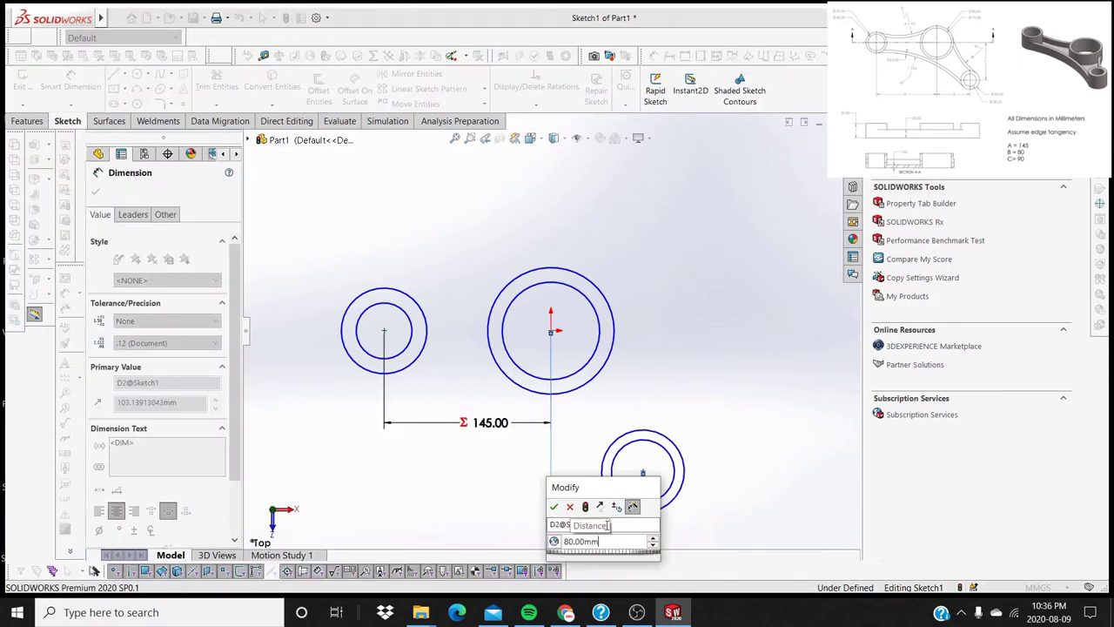
{"action": "left_click", "coordinate": [553, 506]}
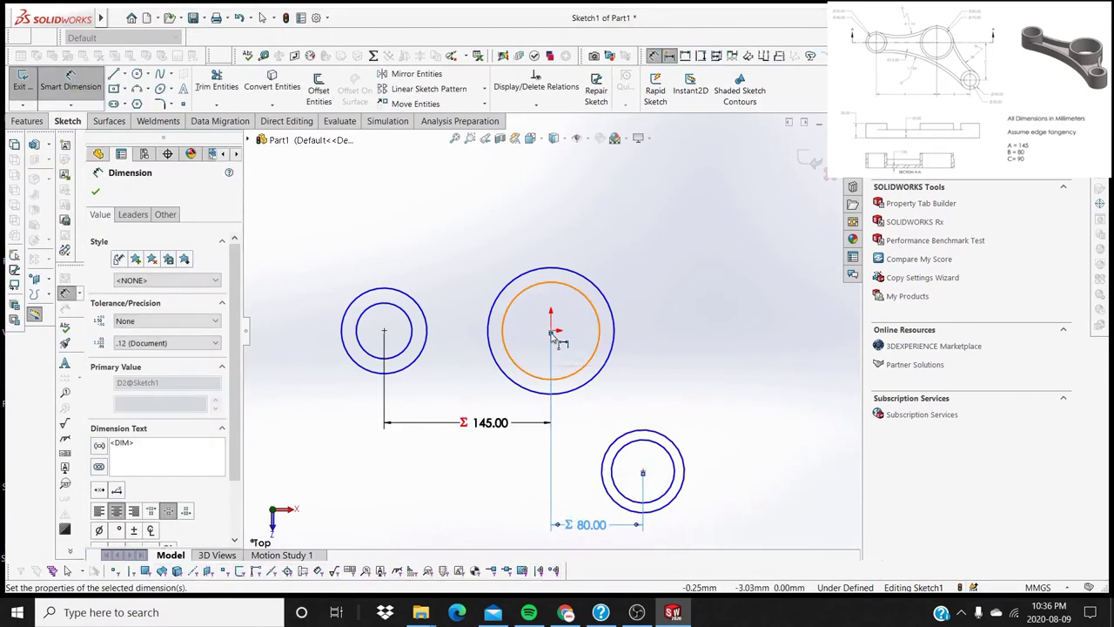
{"action": "left_click", "coordinate": [550, 331]}
{"action": "key", "text": "Escape"}
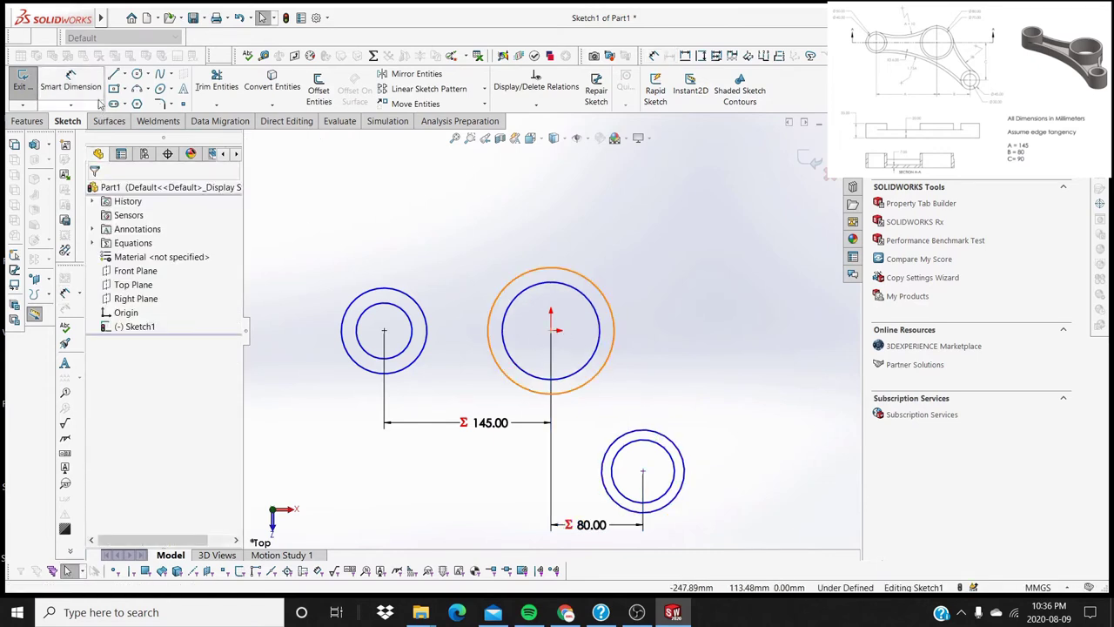
{"action": "left_click", "coordinate": [642, 471]}
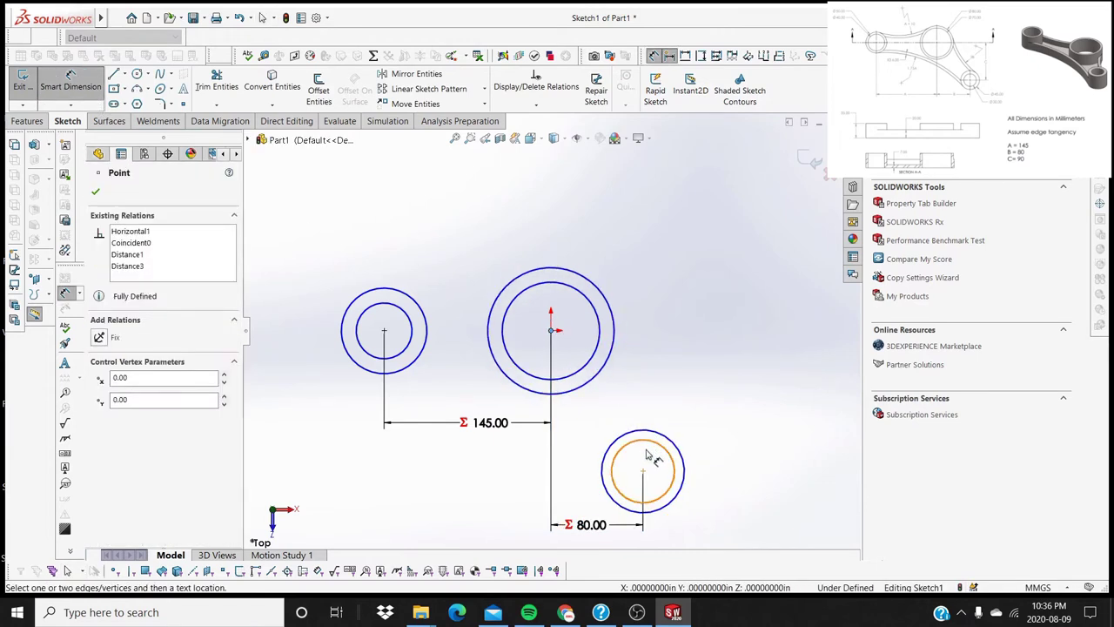
{"action": "left_click", "coordinate": [730, 417]}
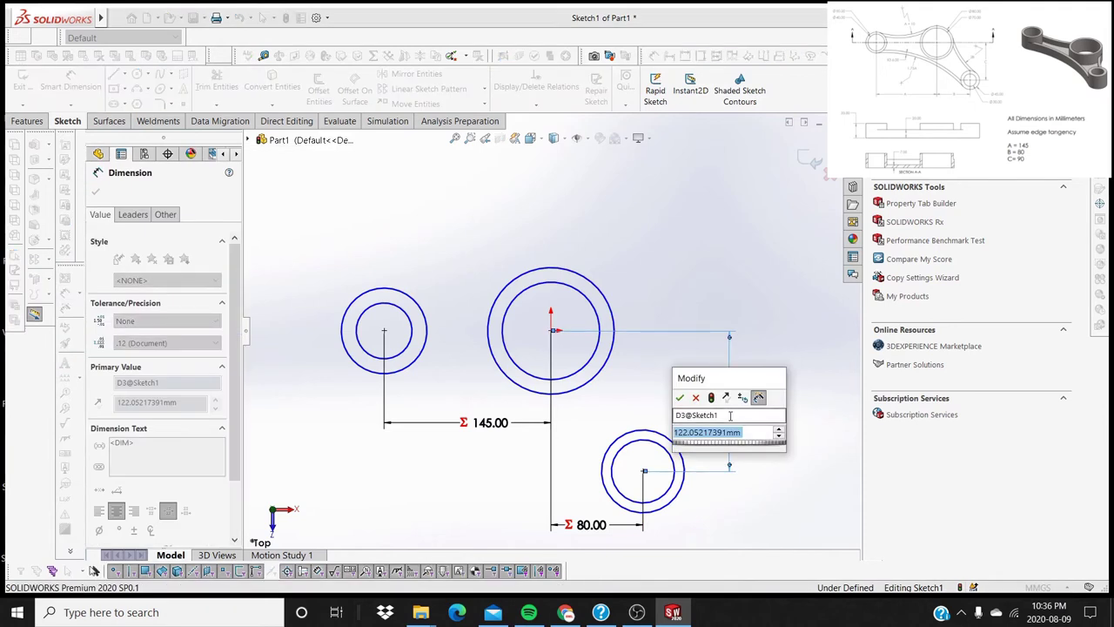
{"action": "type", "text": "="}
{"action": "type", "text": "90.00mm"}
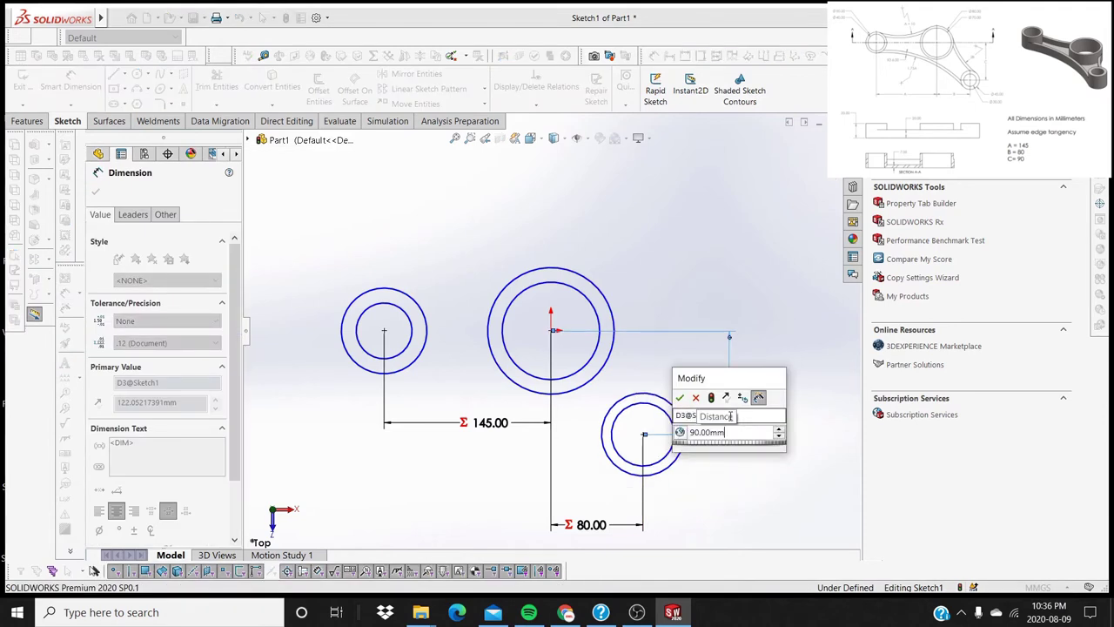
{"action": "left_click", "coordinate": [680, 397]}
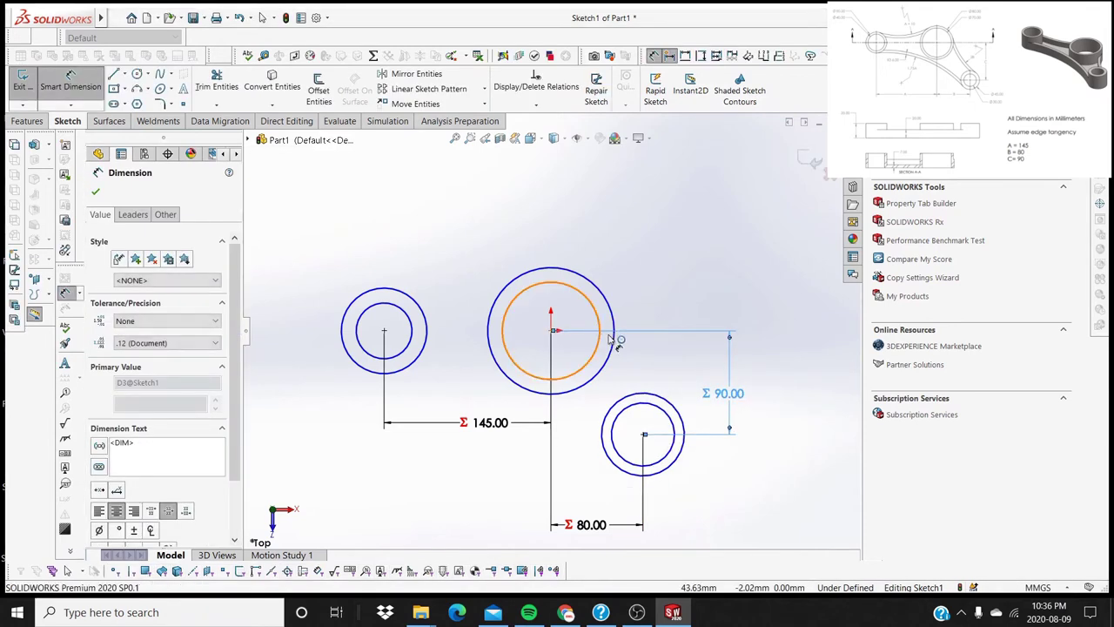
Dimension the middle circles to Ø70 inner and Ø80 outer.
{"action": "key", "text": "c"}
{"action": "left_click", "coordinate": [550, 330]}
{"action": "left_click", "coordinate": [665, 342]}
{"action": "type", "text": "70"}
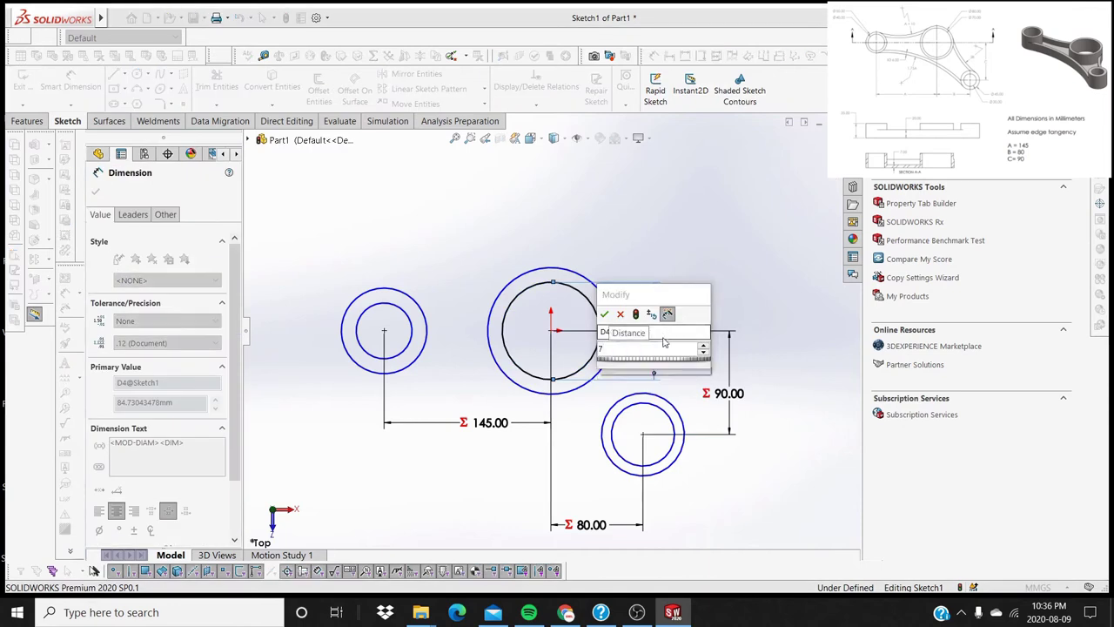
{"action": "key", "text": "Return"}
{"action": "left_click", "coordinate": [613, 320]}
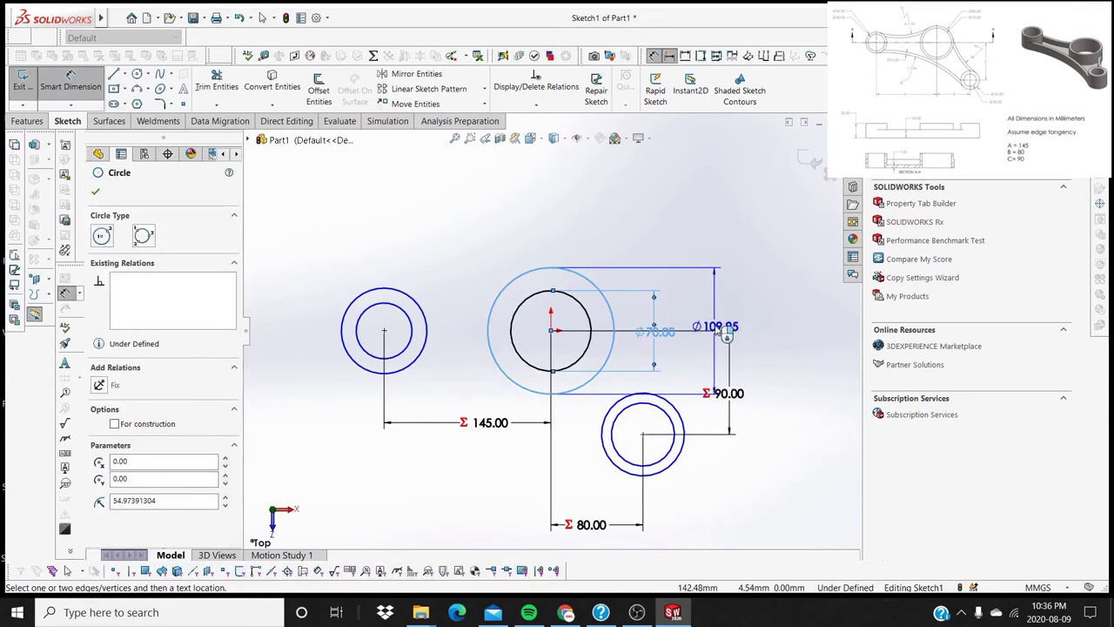
{"action": "key", "text": "d"}
{"action": "left_click", "coordinate": [719, 320]}
{"action": "type", "text": "80"}
{"action": "key", "text": "Return"}
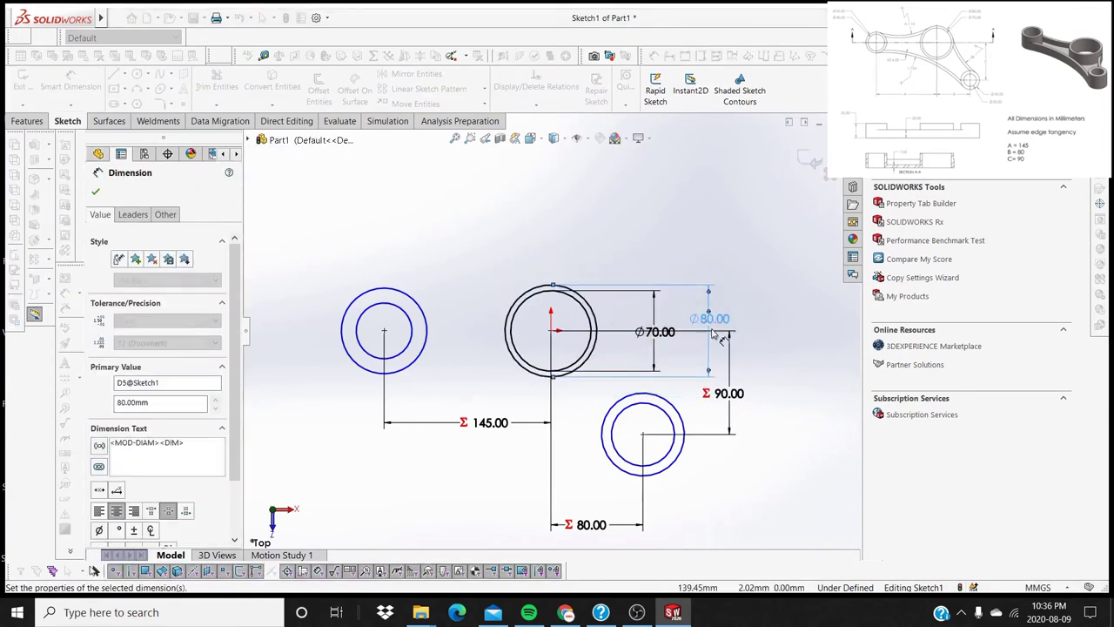
Dimension the left circles to Ø40 inner and Ø50 outer.
{"action": "left_click", "coordinate": [412, 338]}
{"action": "left_click", "coordinate": [453, 338]}
{"action": "type", "text": "40"}
{"action": "key", "text": "Return"}
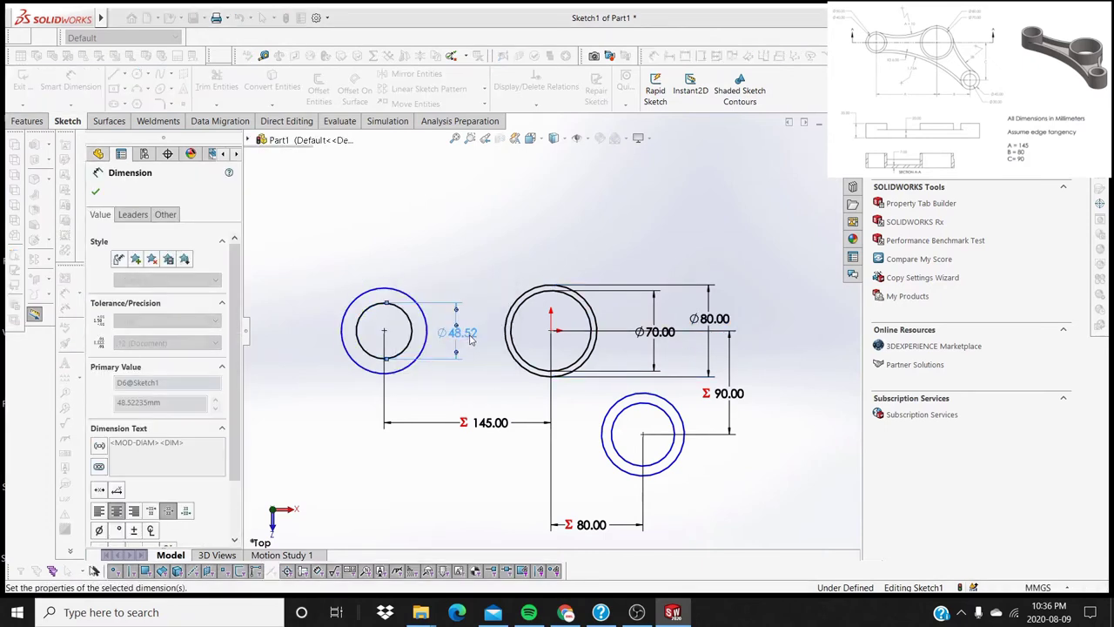
{"action": "left_click", "coordinate": [426, 324]}
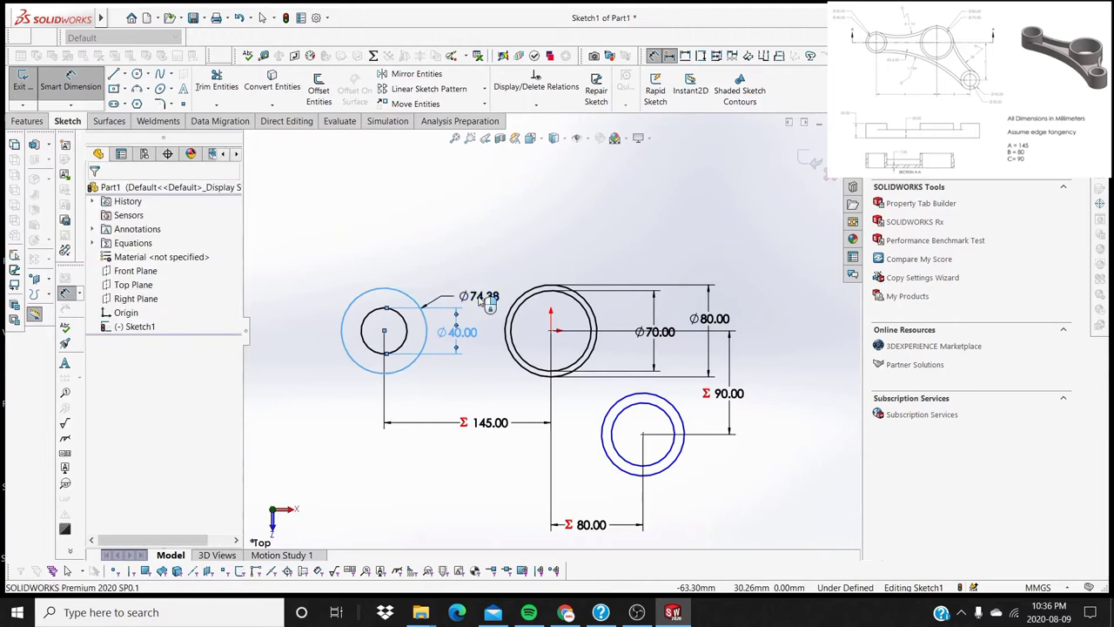
{"action": "left_click", "coordinate": [478, 309]}
{"action": "type", "text": "50"}
{"action": "key", "text": "Return"}
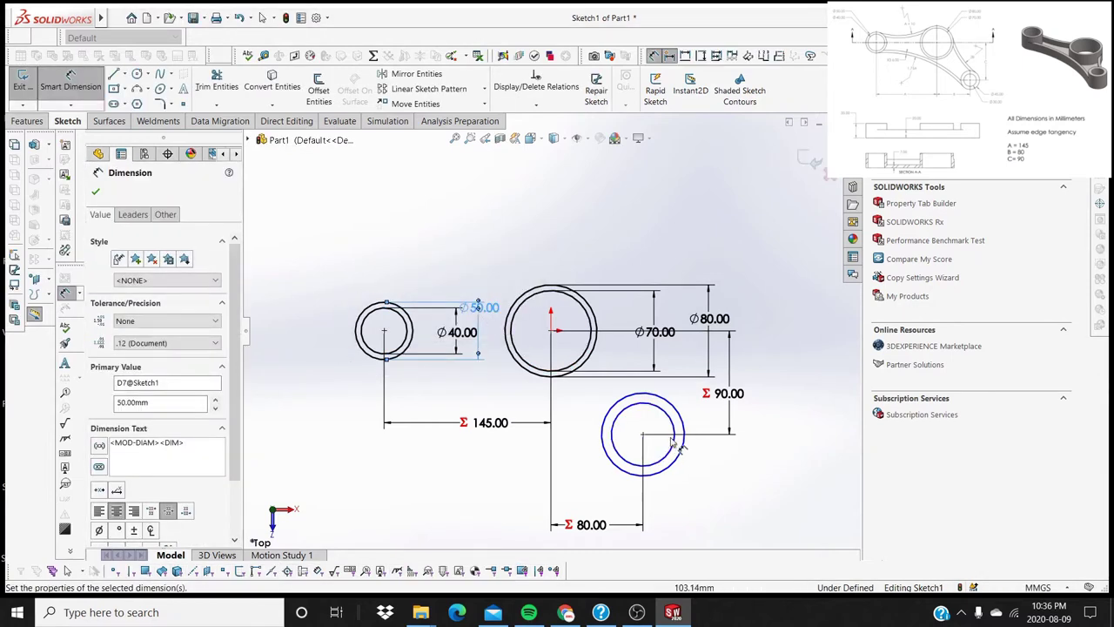
Dimension the lower-right circles to Ø30 inner and Ø45 outer.
{"action": "left_click", "coordinate": [678, 446]}
{"action": "left_click", "coordinate": [709, 448]}
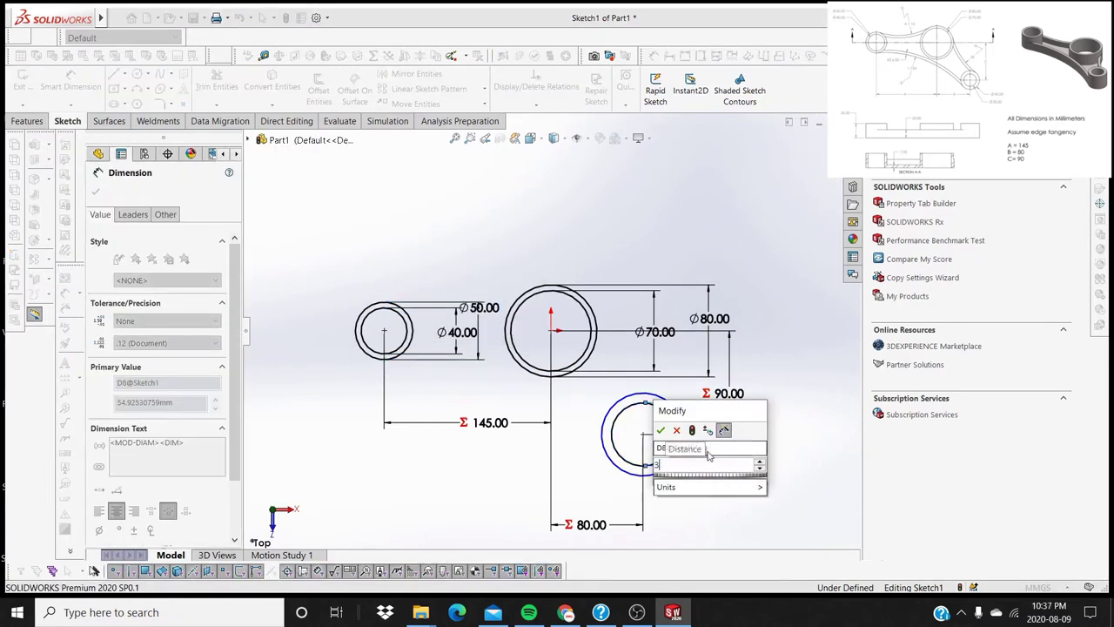
{"action": "type", "text": "30"}
{"action": "key", "text": "Return"}
{"action": "left_click", "coordinate": [682, 450]}
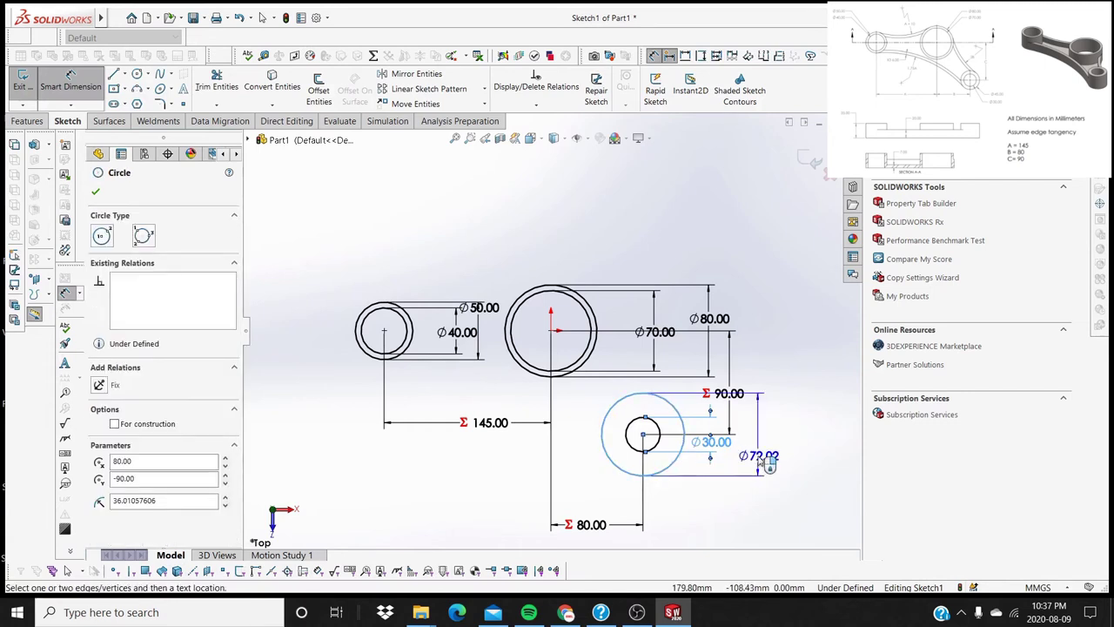
{"action": "left_click", "coordinate": [739, 448]}
{"action": "type", "text": "45"}
{"action": "key", "text": "Return"}
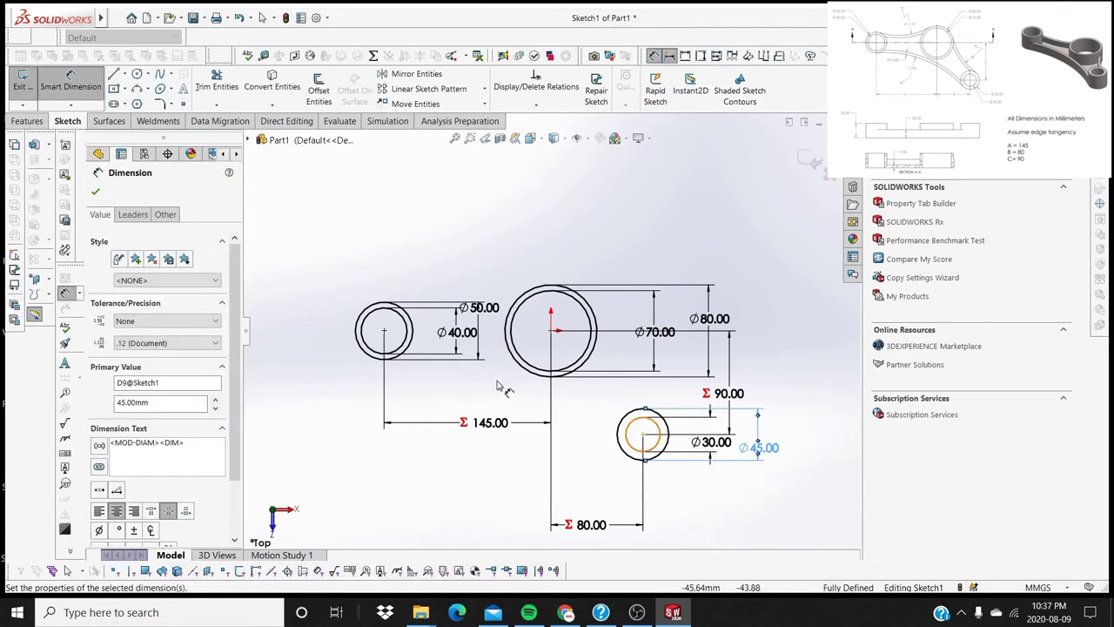
{"action": "scroll", "coordinate": [581, 394], "scroll_direction": "down", "scroll_amount": 2}
{"action": "scroll", "coordinate": [582, 394], "scroll_direction": "down", "scroll_amount": 2}
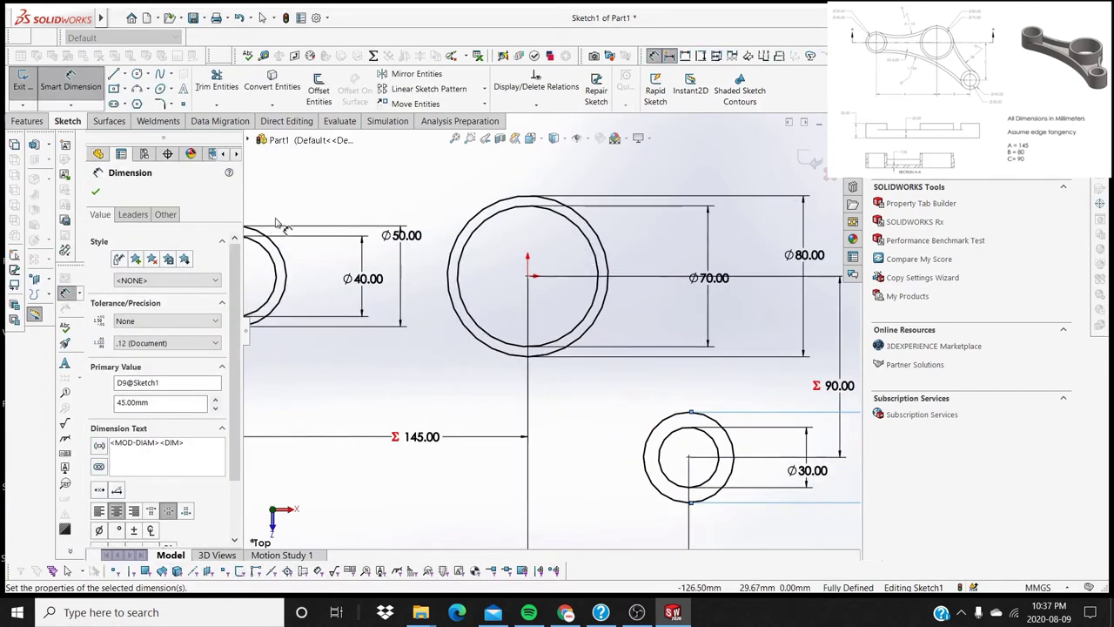
{"action": "left_click", "coordinate": [137, 88]}
Draw three-point arcs linking left-to-middle, middle-to-lower-right, and left-to-lower-right outer circles.
{"action": "scroll", "coordinate": [552, 329], "scroll_direction": "up", "scroll_amount": 2}
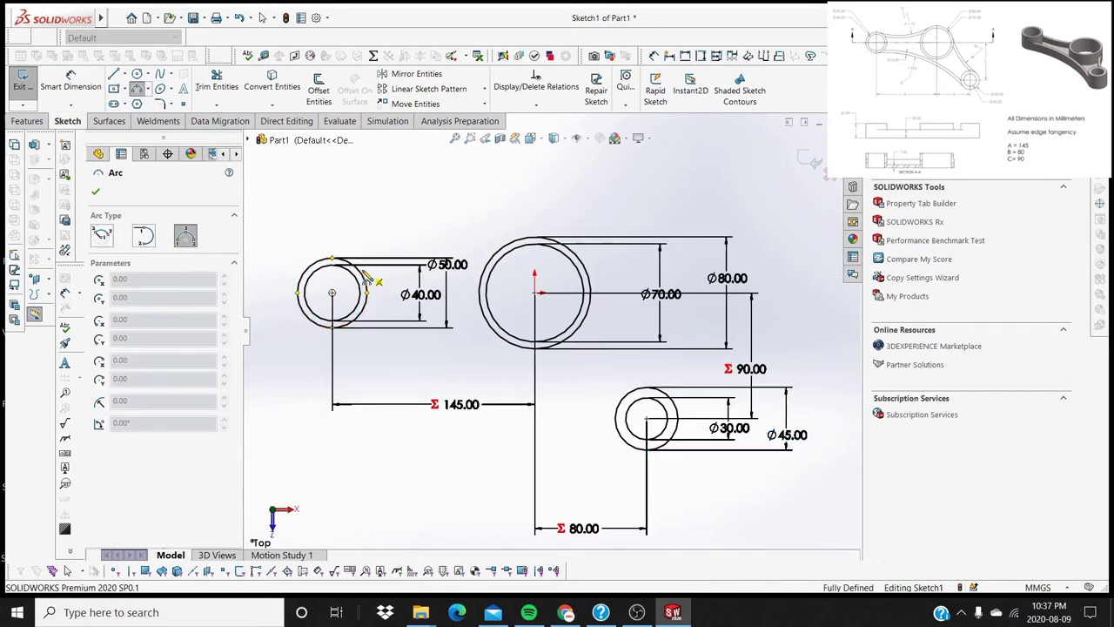
{"action": "left_click", "coordinate": [365, 276]}
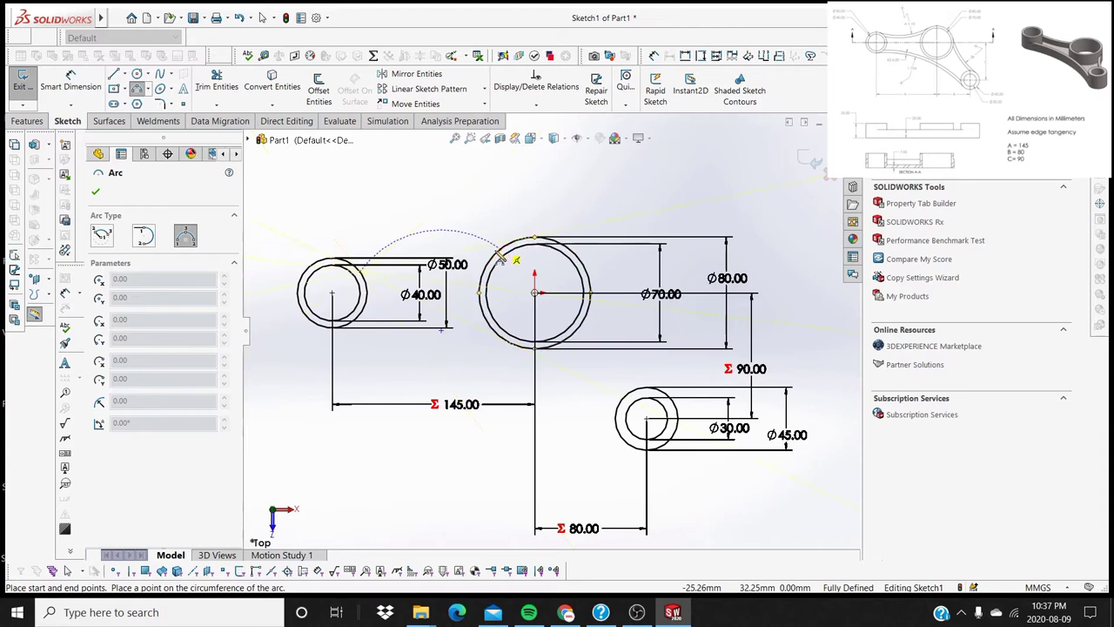
{"action": "left_click", "coordinate": [501, 250]}
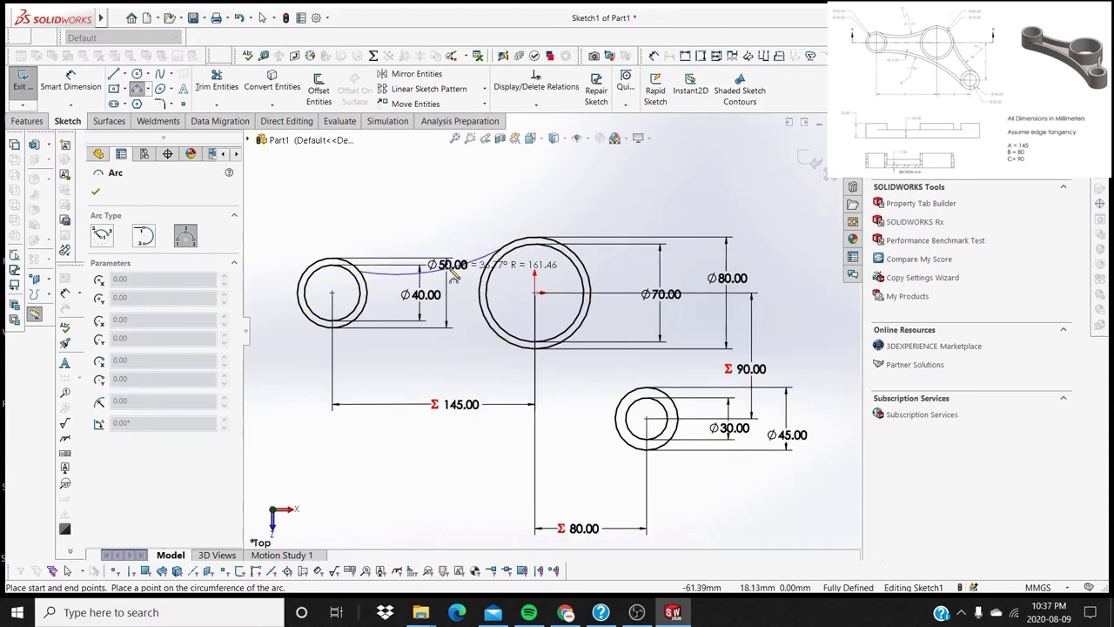
{"action": "left_click", "coordinate": [594, 278]}
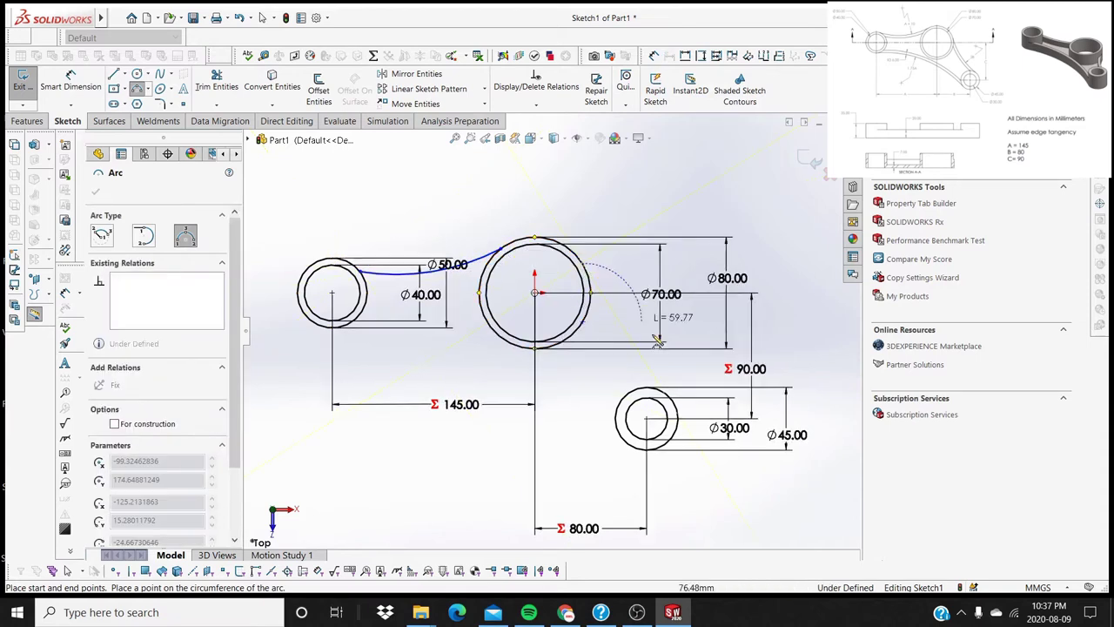
{"action": "left_click", "coordinate": [662, 389]}
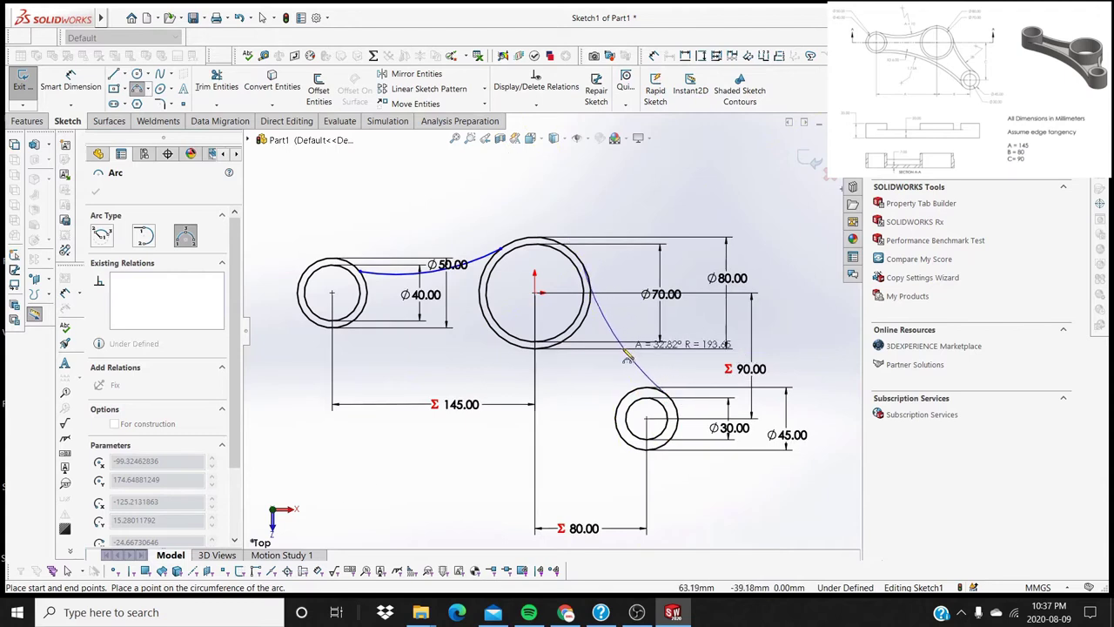
{"action": "left_click", "coordinate": [613, 333]}
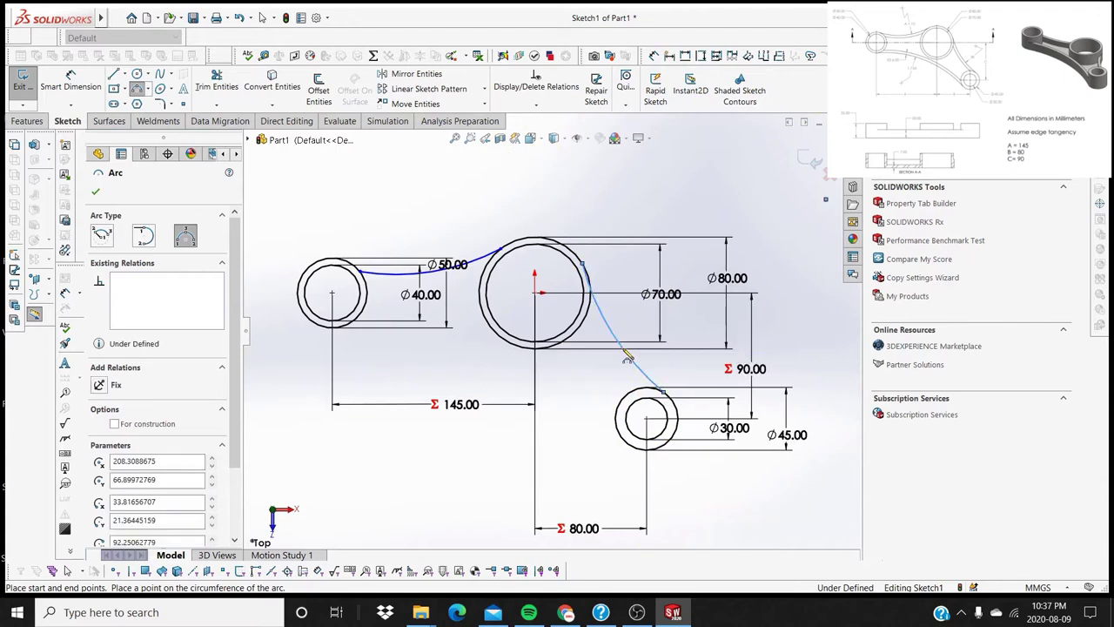
{"action": "left_click", "coordinate": [353, 338]}
{"action": "left_click", "coordinate": [651, 454]}
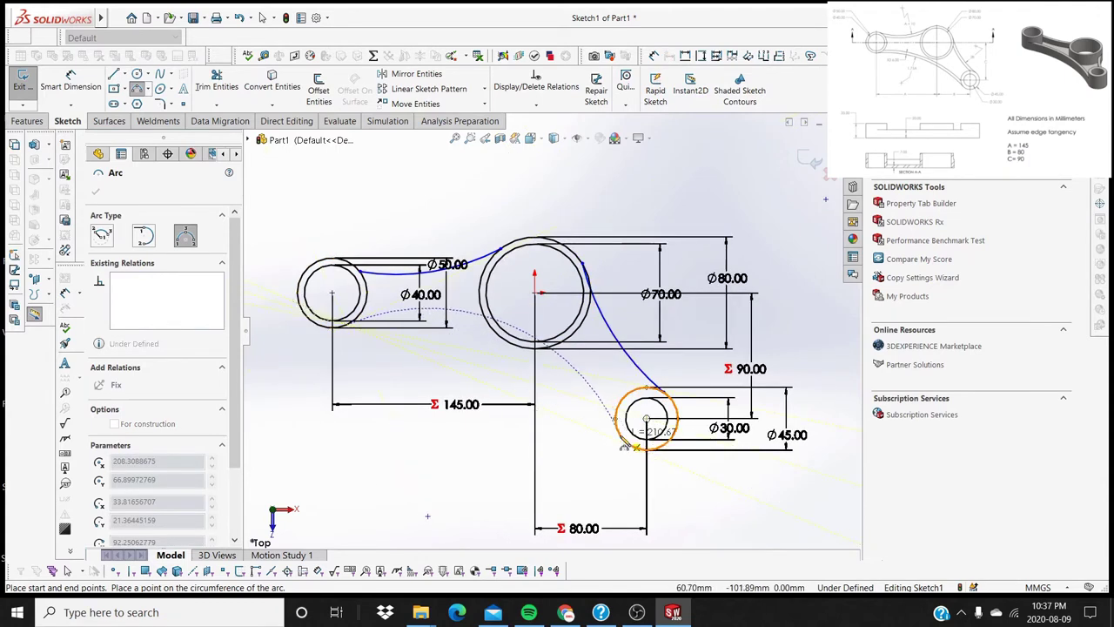
{"action": "left_click", "coordinate": [581, 406]}
{"action": "key", "text": "Escape"}
Make the upper arc tangent to the left and middle outer circles.
{"action": "scroll", "coordinate": [380, 278], "scroll_direction": "down", "scroll_amount": 2}
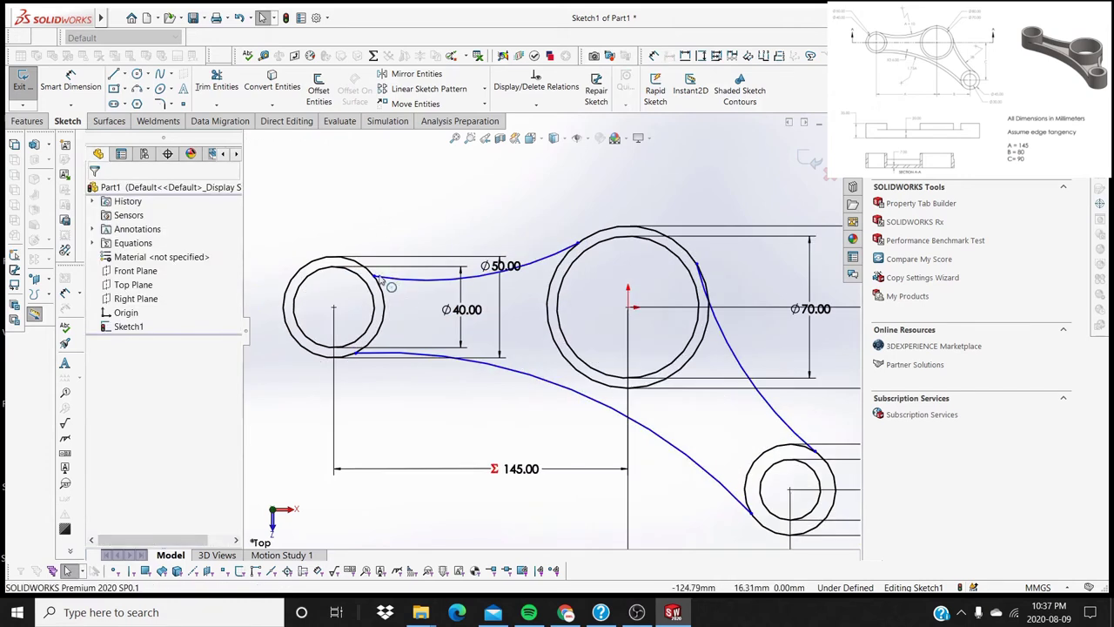
{"action": "left_click", "coordinate": [396, 279]}
{"action": "left_click", "coordinate": [285, 318], "text": "ctrl"}
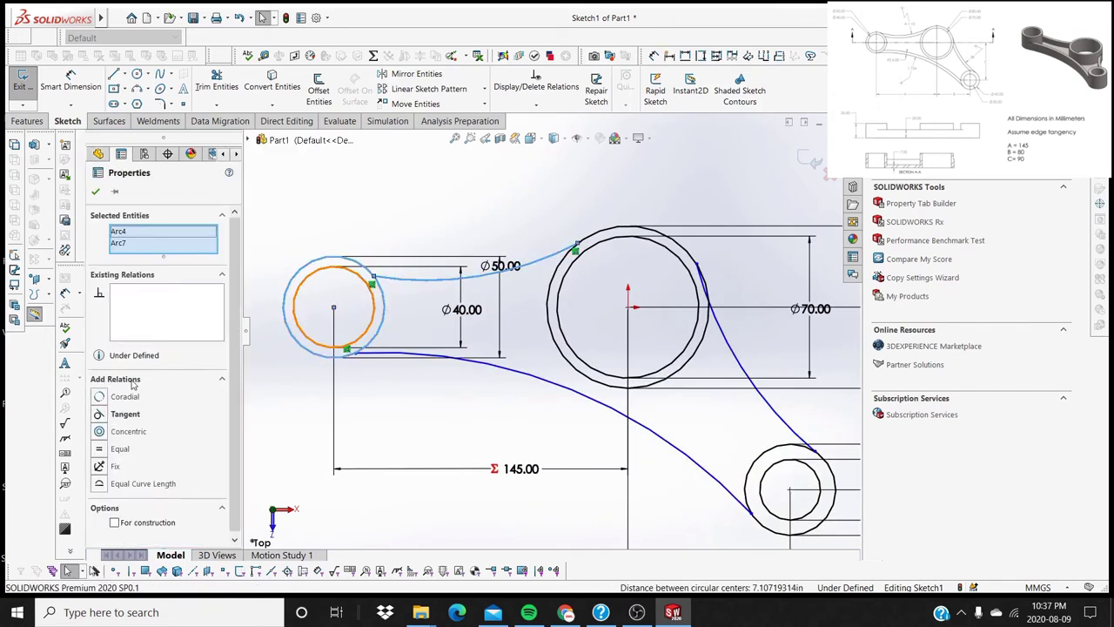
{"action": "left_click", "coordinate": [103, 415]}
{"action": "left_click", "coordinate": [450, 184]}
{"action": "left_click", "coordinate": [544, 256]}
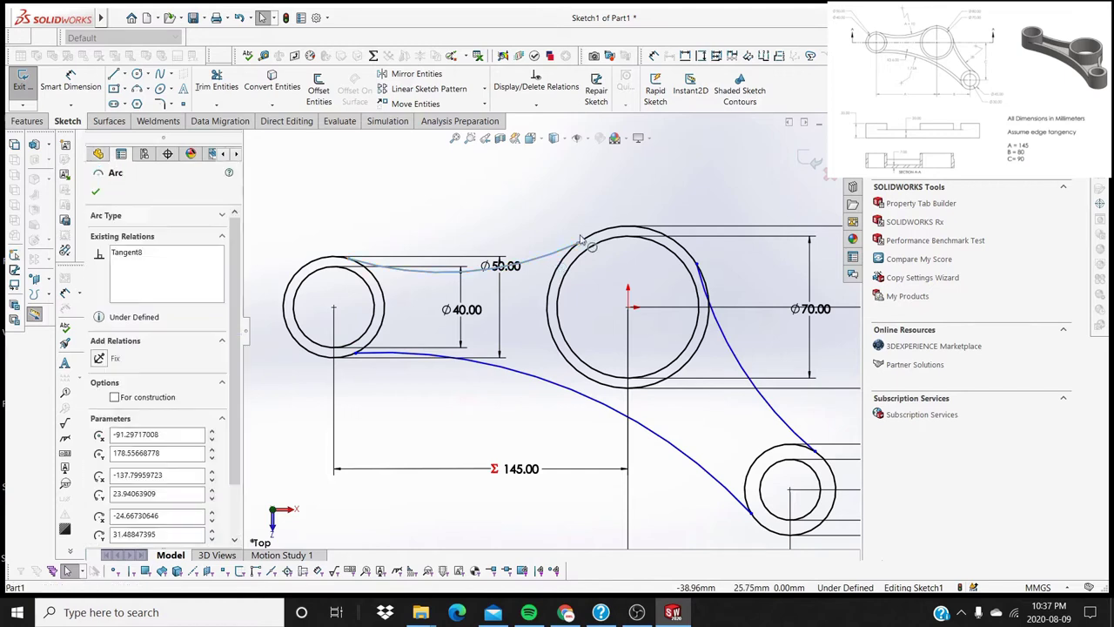
{"action": "left_click", "coordinate": [593, 236], "text": "ctrl"}
{"action": "left_click", "coordinate": [103, 415]}
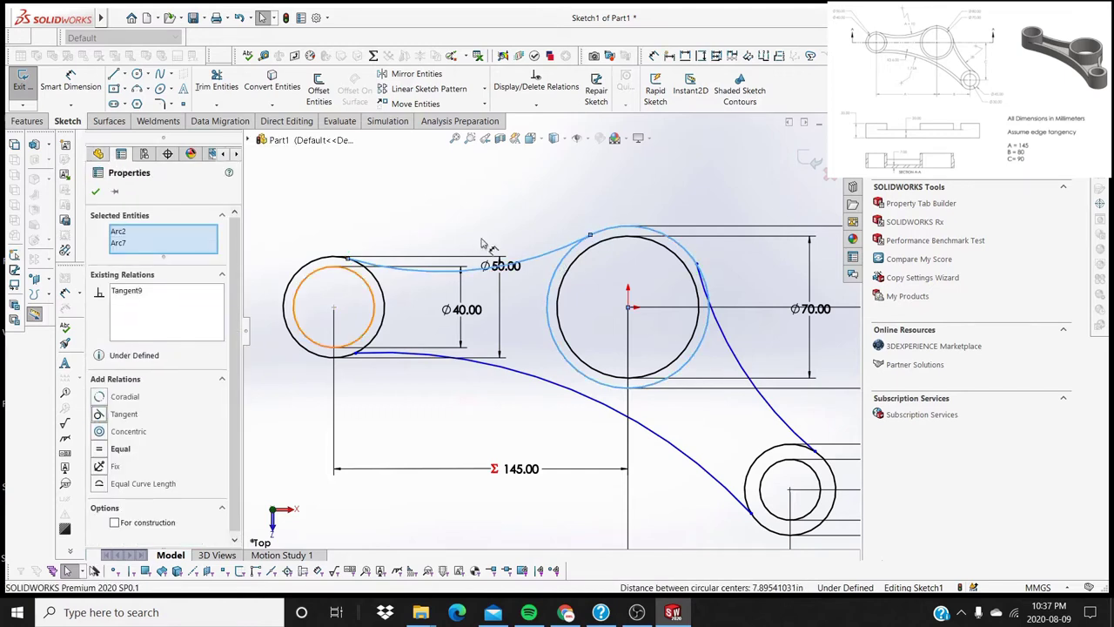
{"action": "key", "text": "Escape"}
Make the right arc tangent to the middle and lower-right outer circles.
{"action": "scroll", "coordinate": [553, 332], "scroll_direction": "up", "scroll_amount": 2}
{"action": "scroll", "coordinate": [687, 335], "scroll_direction": "down", "scroll_amount": 2}
{"action": "left_click", "coordinate": [677, 361]}
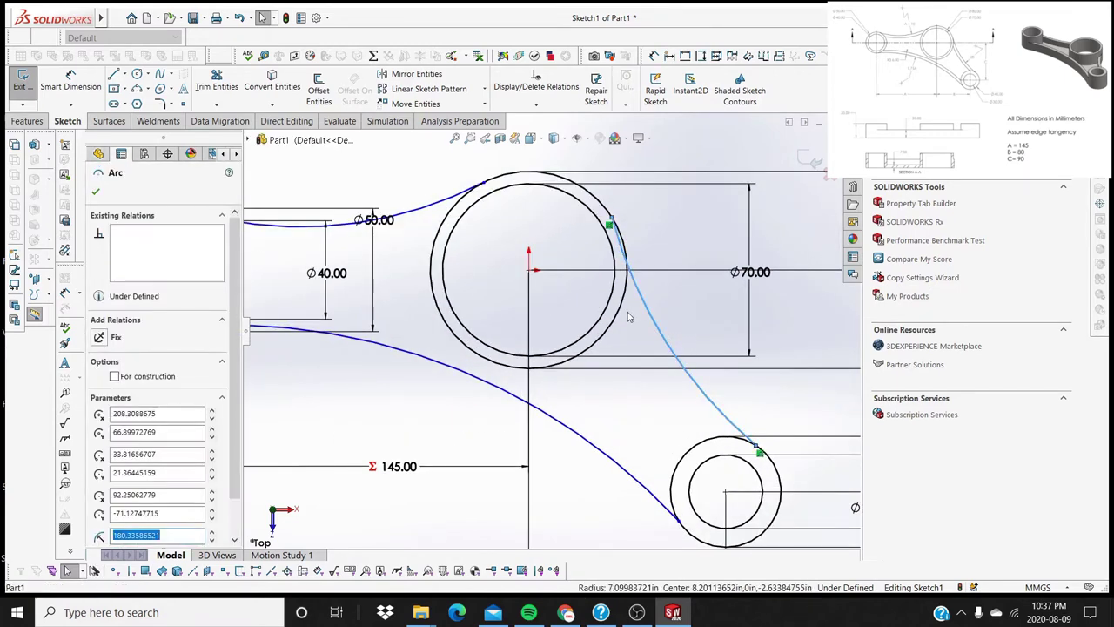
{"action": "left_click", "coordinate": [625, 309], "text": "ctrl"}
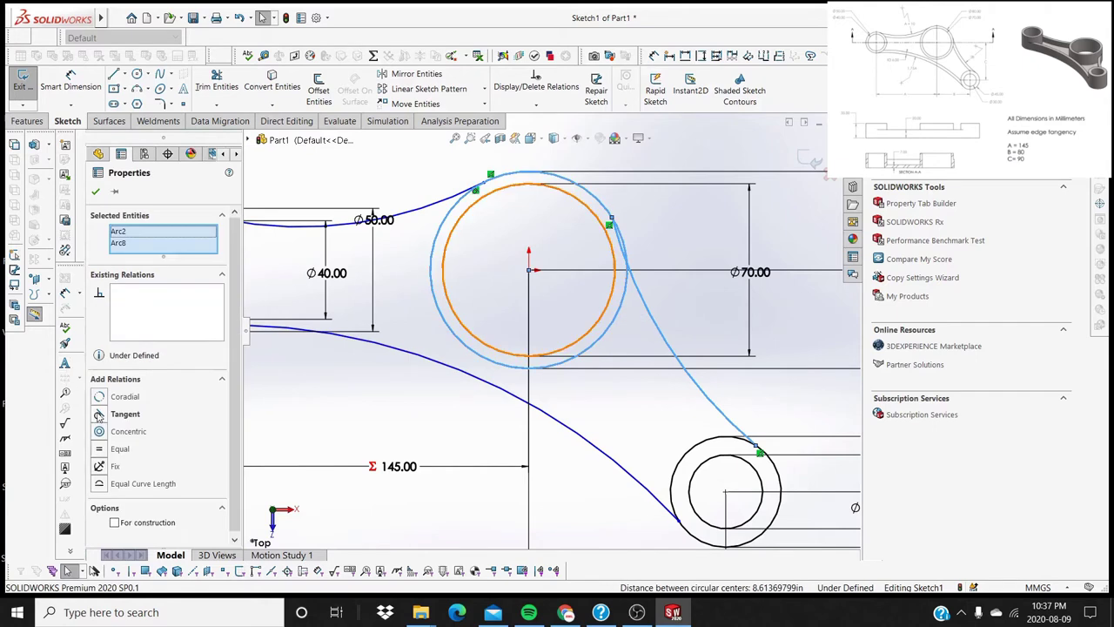
{"action": "left_click", "coordinate": [100, 415]}
{"action": "key", "text": "Escape"}
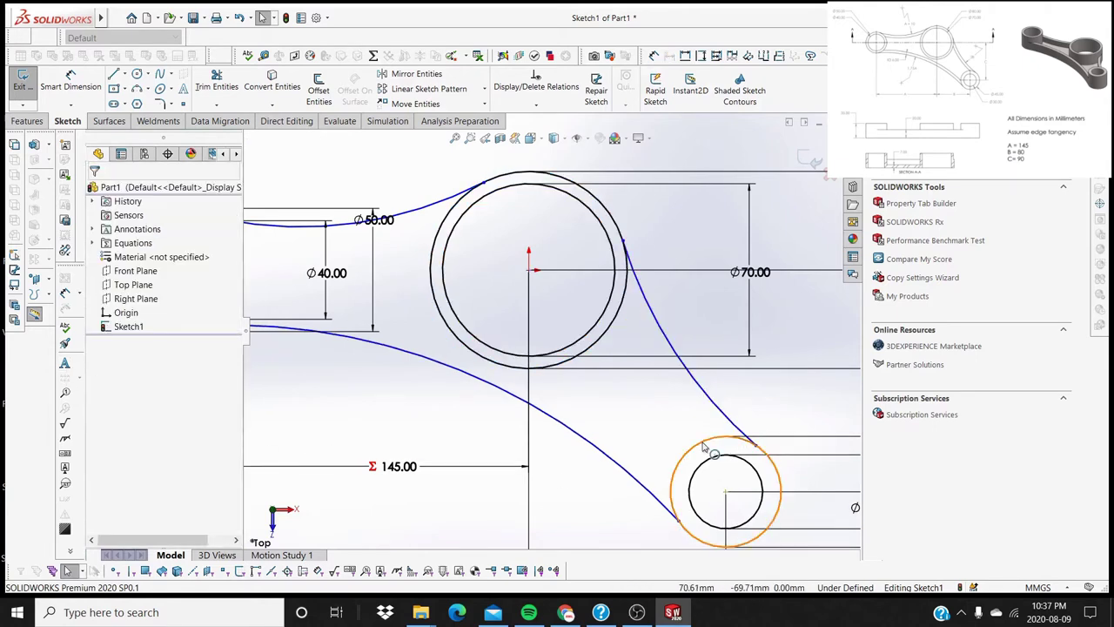
{"action": "left_click", "coordinate": [705, 446]}
{"action": "left_click", "coordinate": [697, 383], "text": "ctrl"}
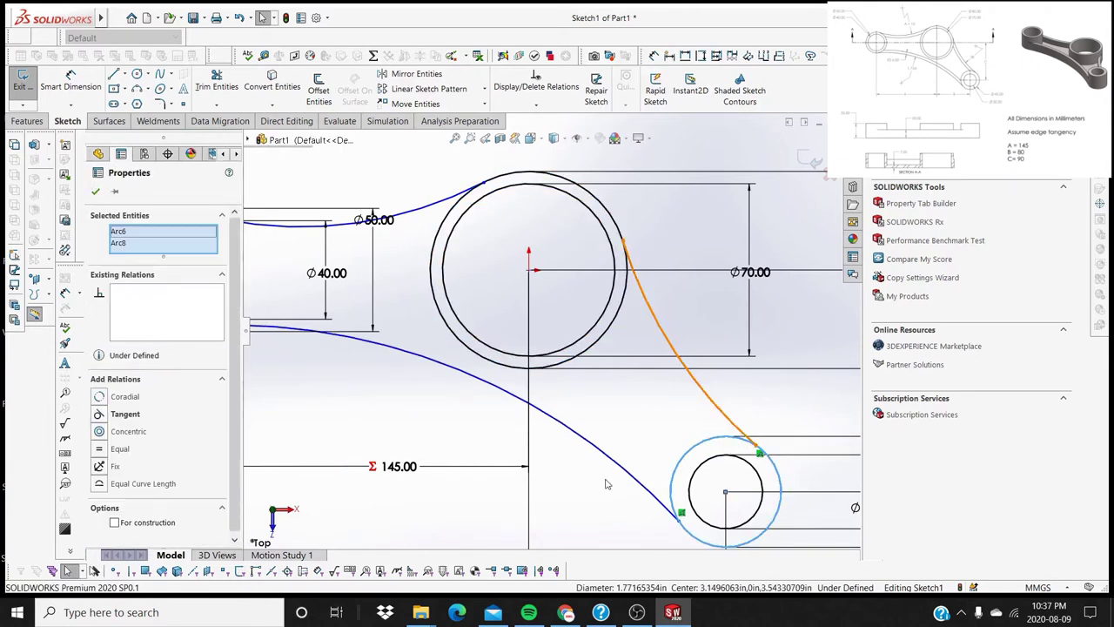
{"action": "left_click", "coordinate": [116, 418]}
{"action": "key", "text": "Escape"}
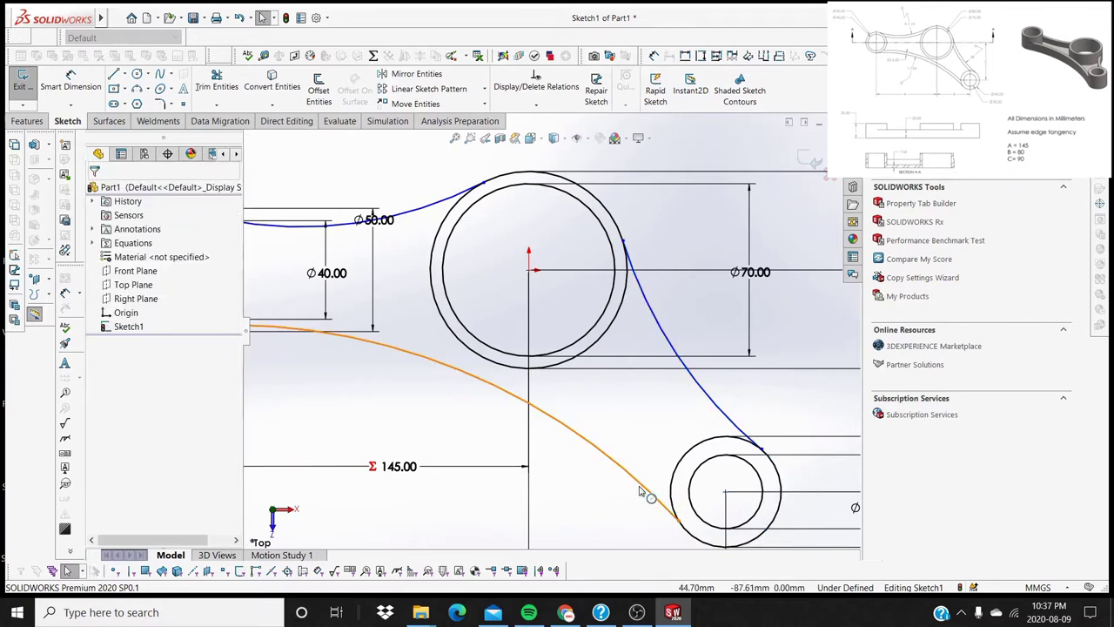
Make the lower arc tangent to the lower-right and left outer circles.
{"action": "left_click", "coordinate": [640, 491]}
{"action": "left_click", "coordinate": [672, 487], "text": "ctrl"}
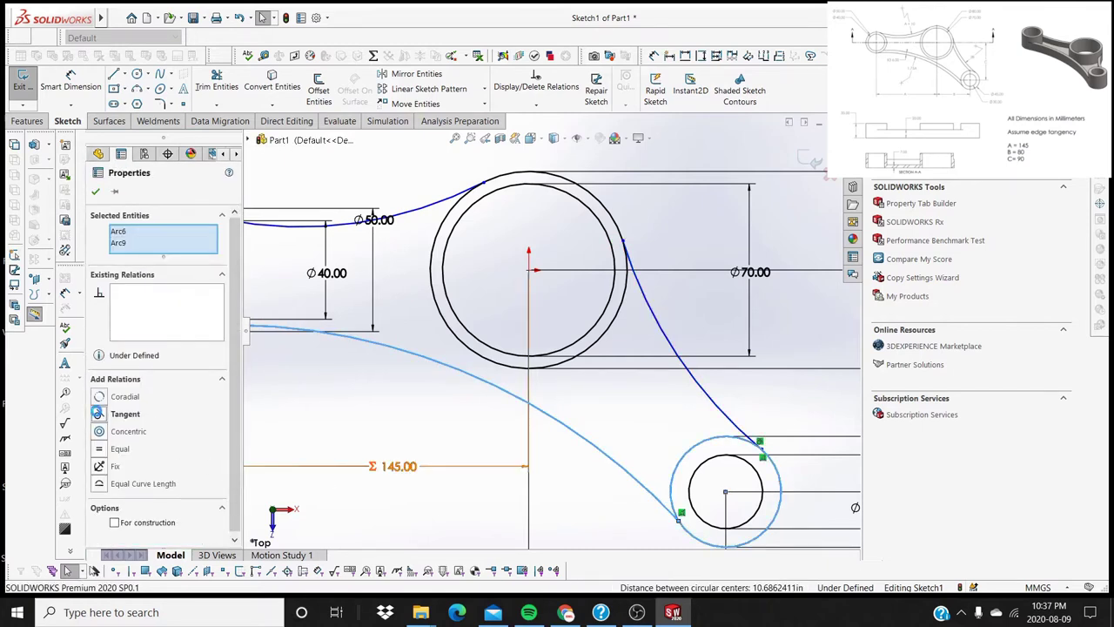
{"action": "left_click", "coordinate": [99, 413]}
{"action": "key", "text": "Escape"}
{"action": "scroll", "coordinate": [340, 453], "scroll_direction": "up", "scroll_amount": 5}
{"action": "scroll", "coordinate": [392, 314], "scroll_direction": "down", "scroll_amount": 5}
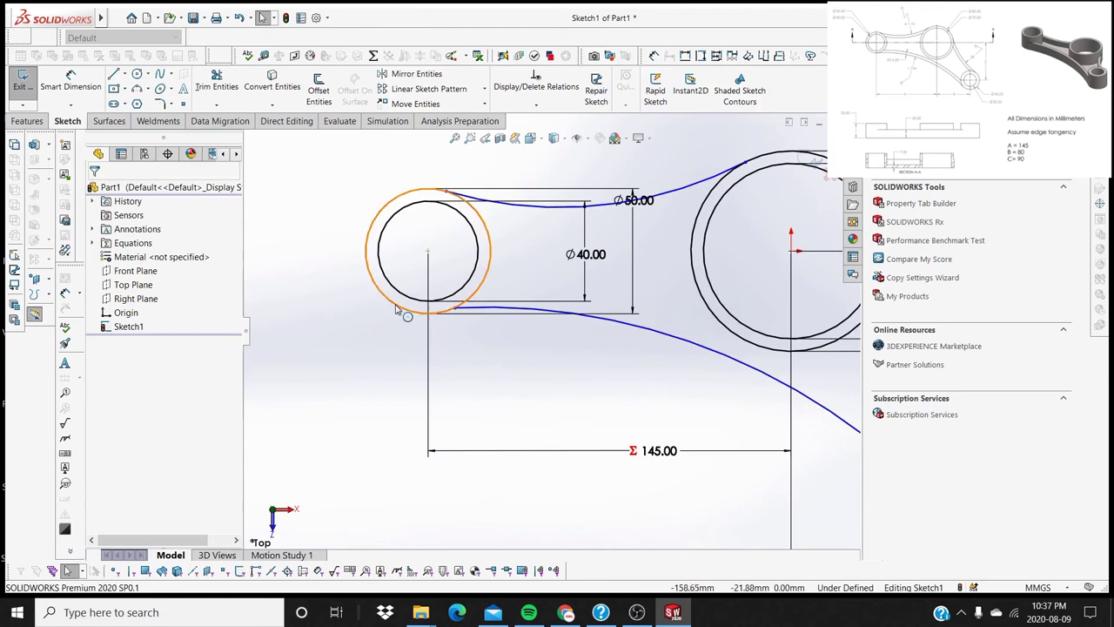
{"action": "left_click", "coordinate": [396, 309]}
{"action": "left_click", "coordinate": [492, 308], "text": "ctrl"}
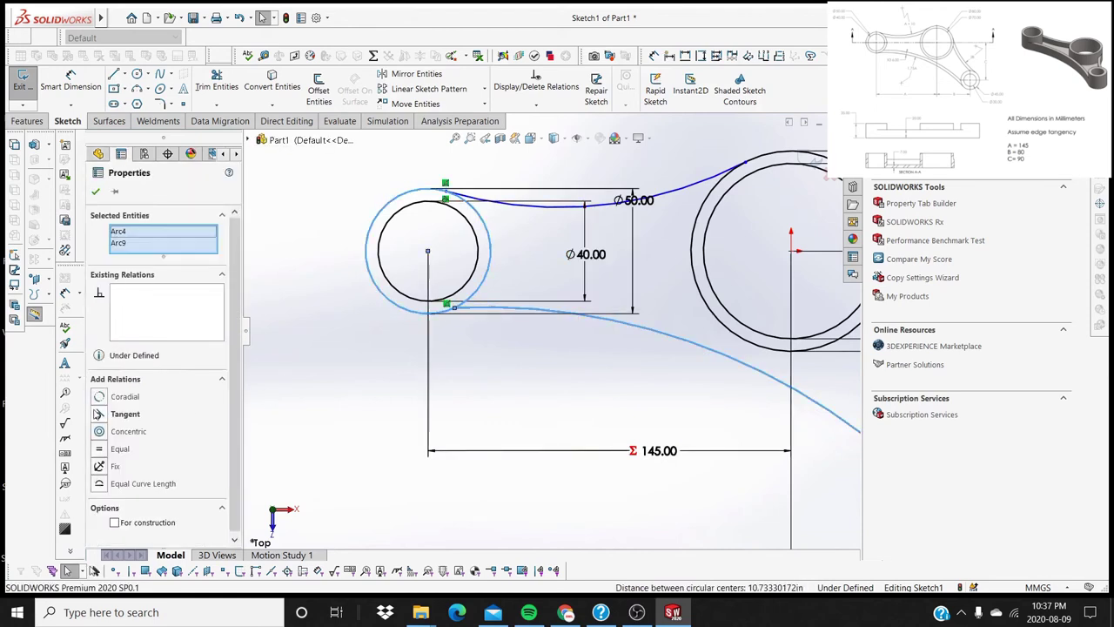
{"action": "left_click", "coordinate": [98, 414]}
{"action": "left_click", "coordinate": [356, 472]}
{"action": "key", "text": "f"}
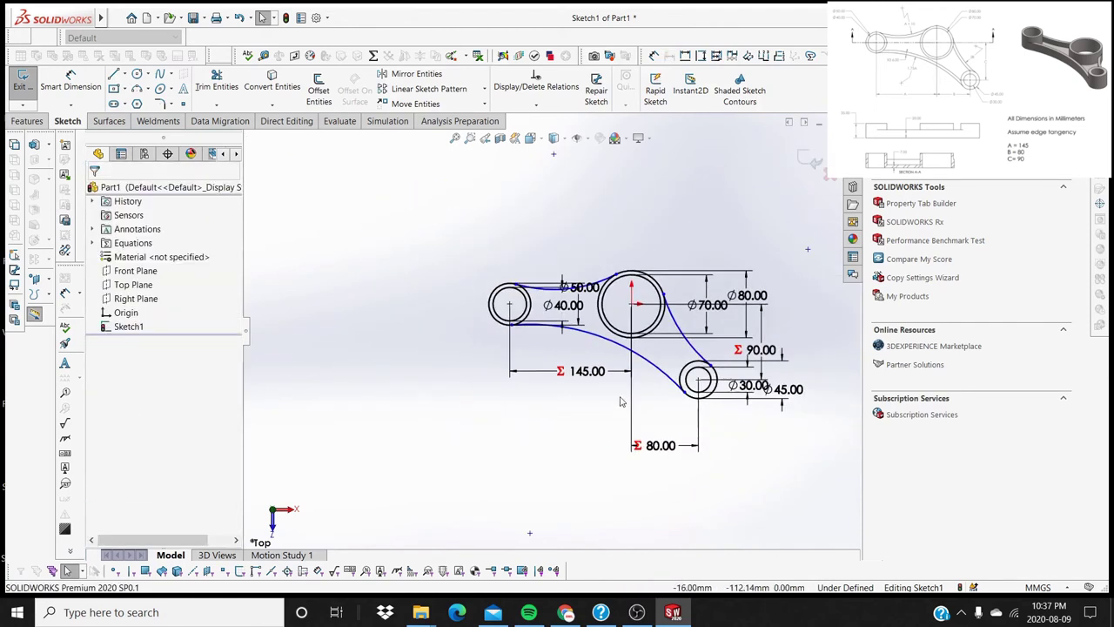
{"action": "scroll", "coordinate": [632, 331], "scroll_direction": "down", "scroll_amount": 3}
Dimension the upper arc's radius as ="A"+10, giving R155.
{"action": "middle_click_drag", "start_coordinate": [632, 330], "coordinate": [606, 325], "text": "ctrl"}
{"action": "key", "text": "d"}
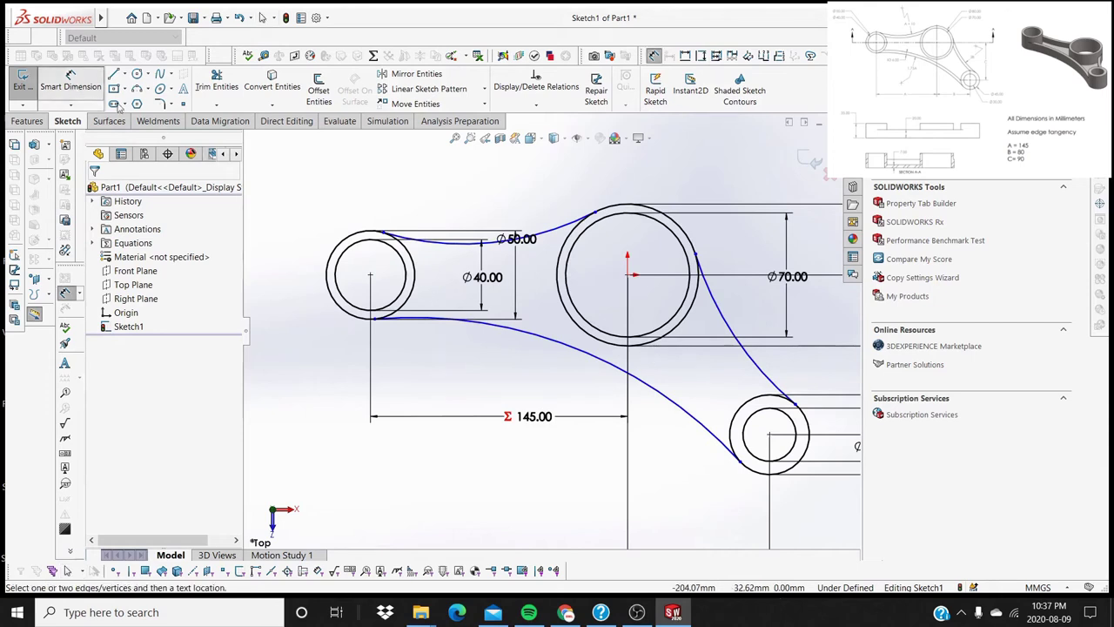
{"action": "left_click", "coordinate": [542, 245]}
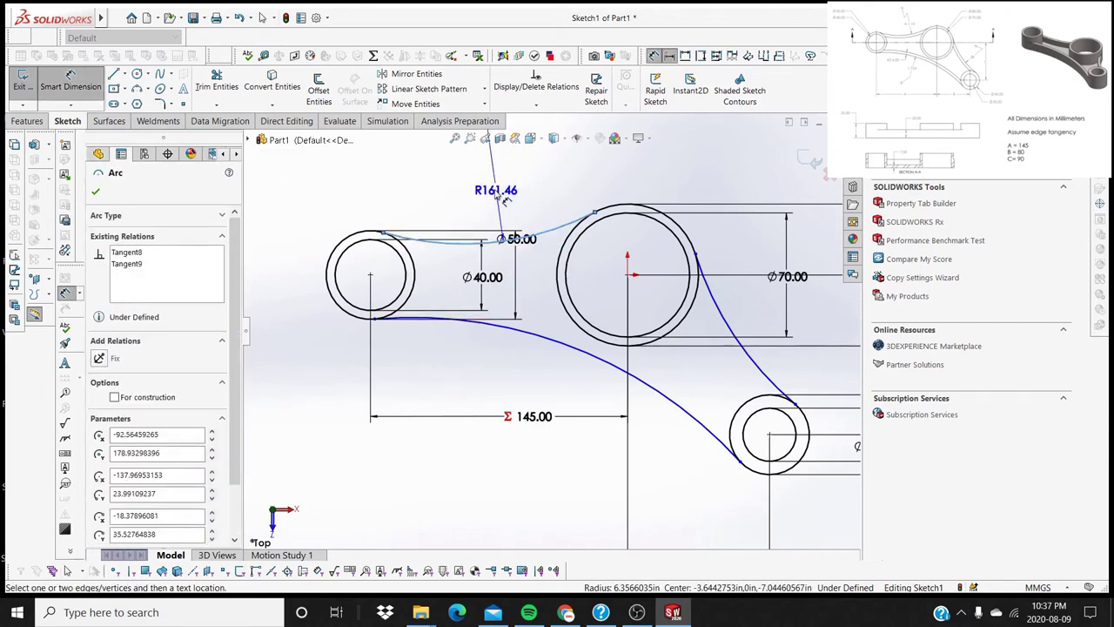
{"action": "left_click", "coordinate": [498, 198]}
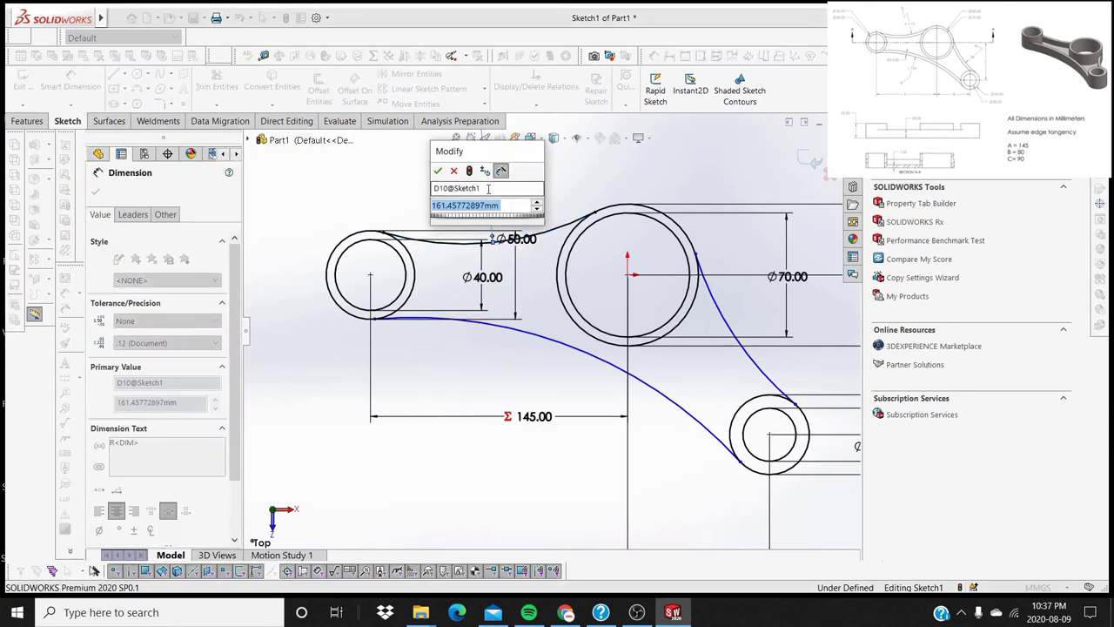
{"action": "type", "text": "=\"A"}
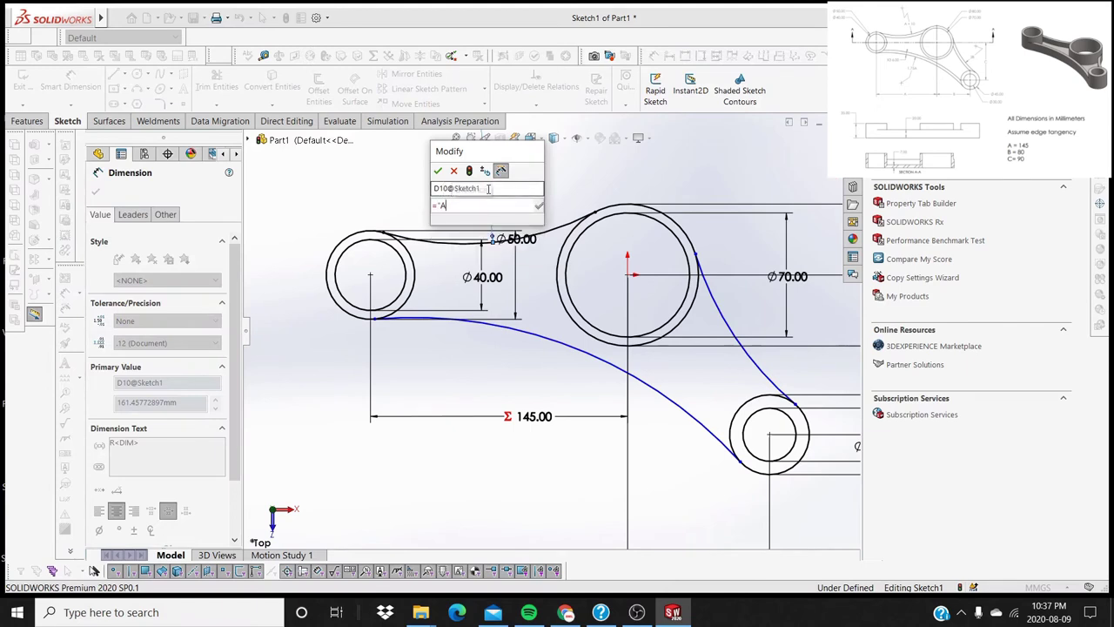
{"action": "type", "text": "\""}
{"action": "type", "text": " + 1"}
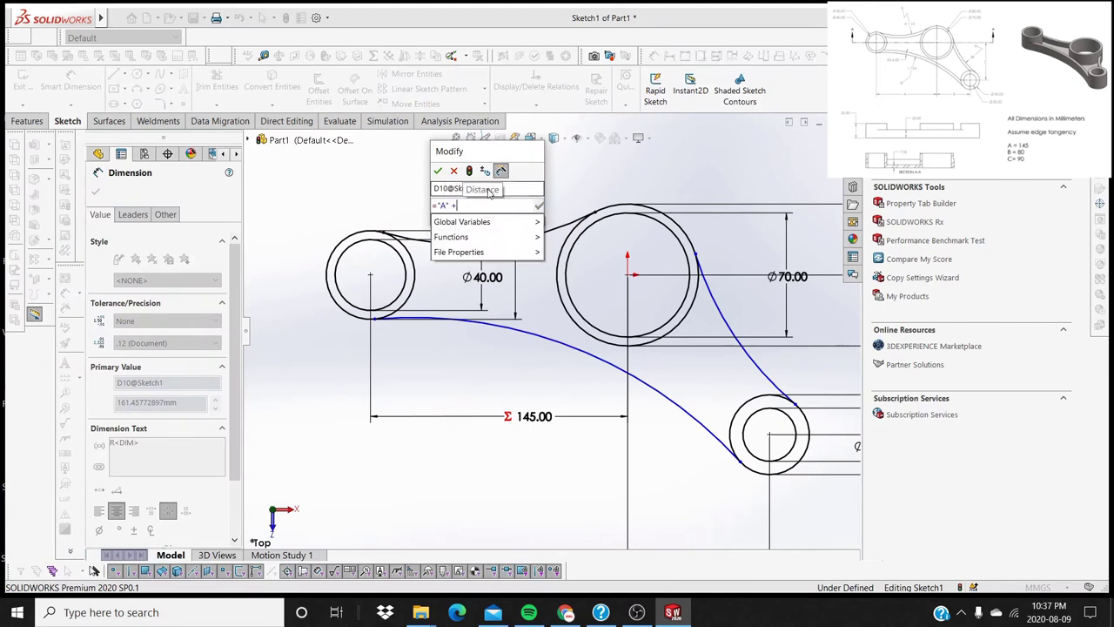
{"action": "type", "text": "0"}
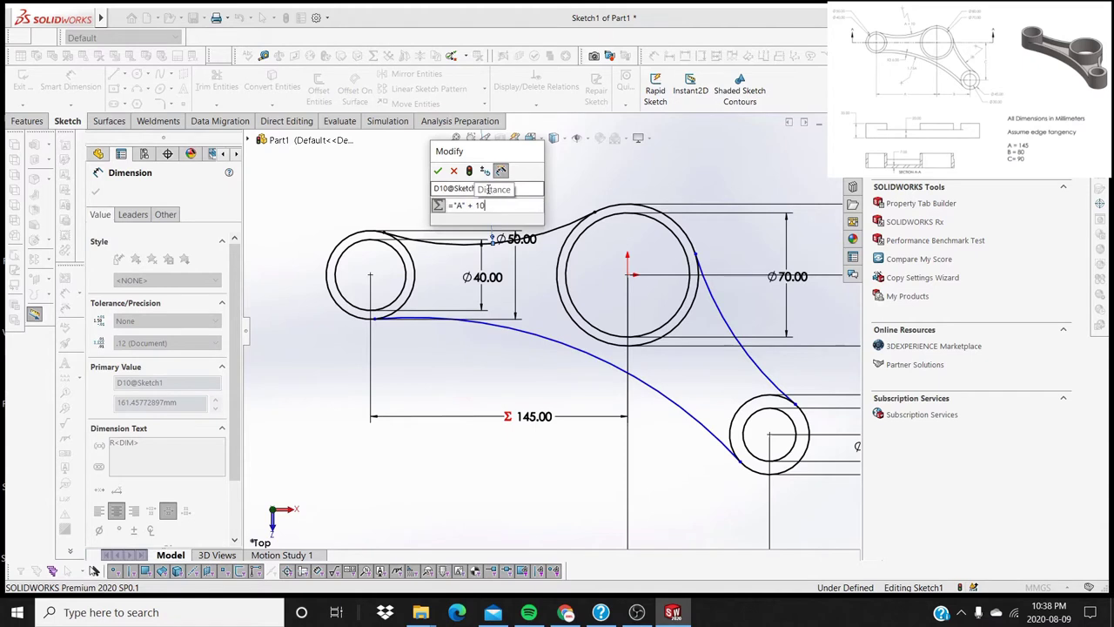
{"action": "left_click", "coordinate": [438, 171]}
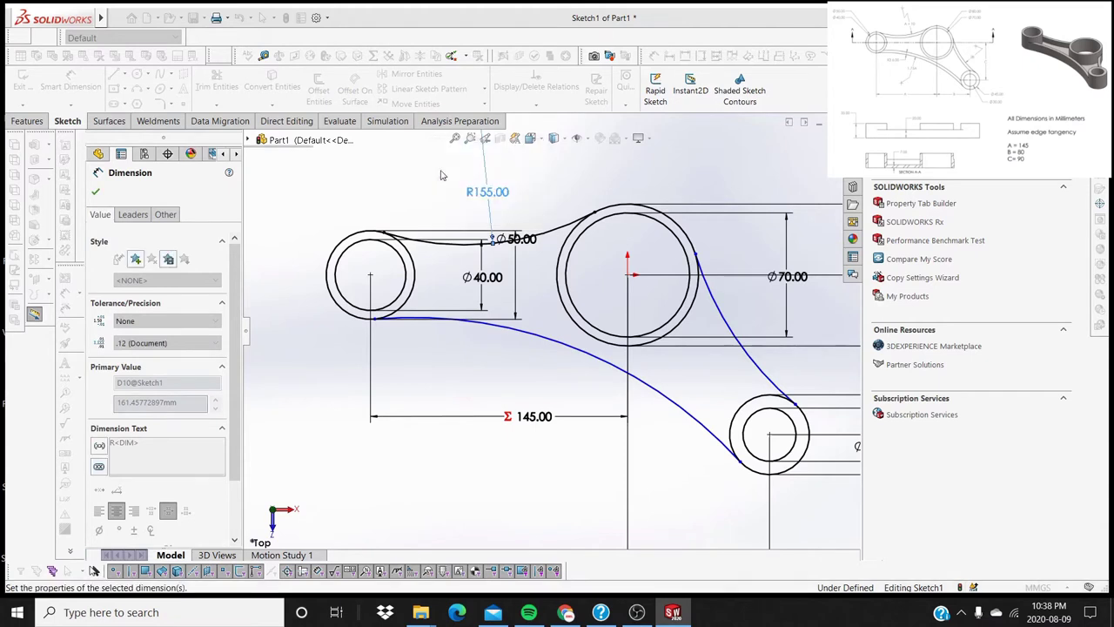
Dimension the long lower arc's radius as ="A"*1.75, giving R253.75.
{"action": "scroll", "coordinate": [557, 340], "scroll_direction": "up", "scroll_amount": 3}
{"action": "left_click", "coordinate": [557, 340]}
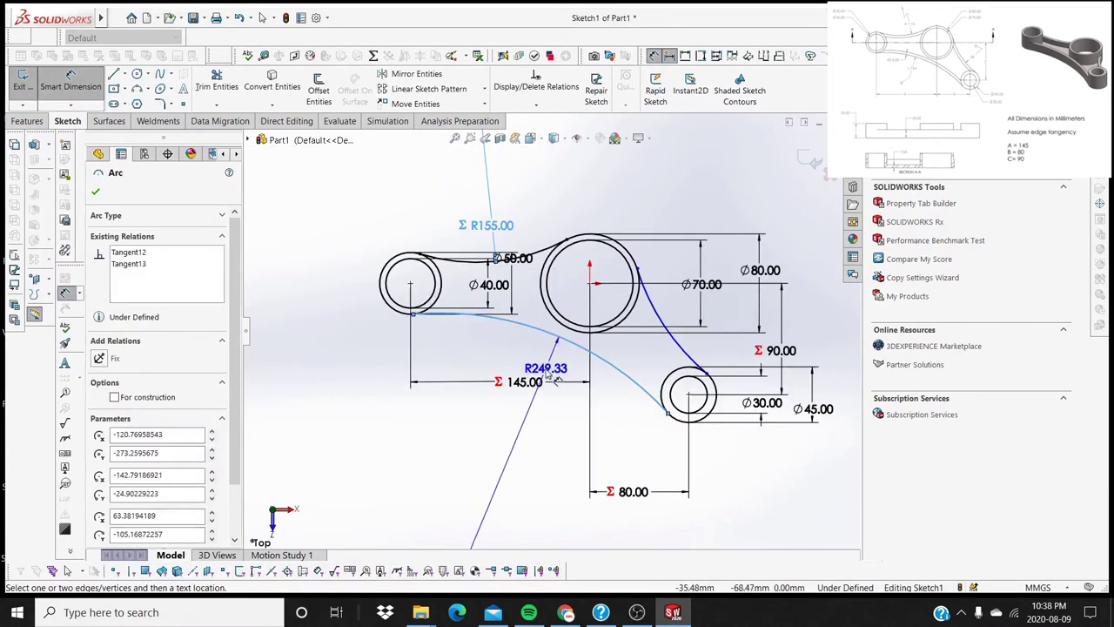
{"action": "left_click", "coordinate": [537, 373]}
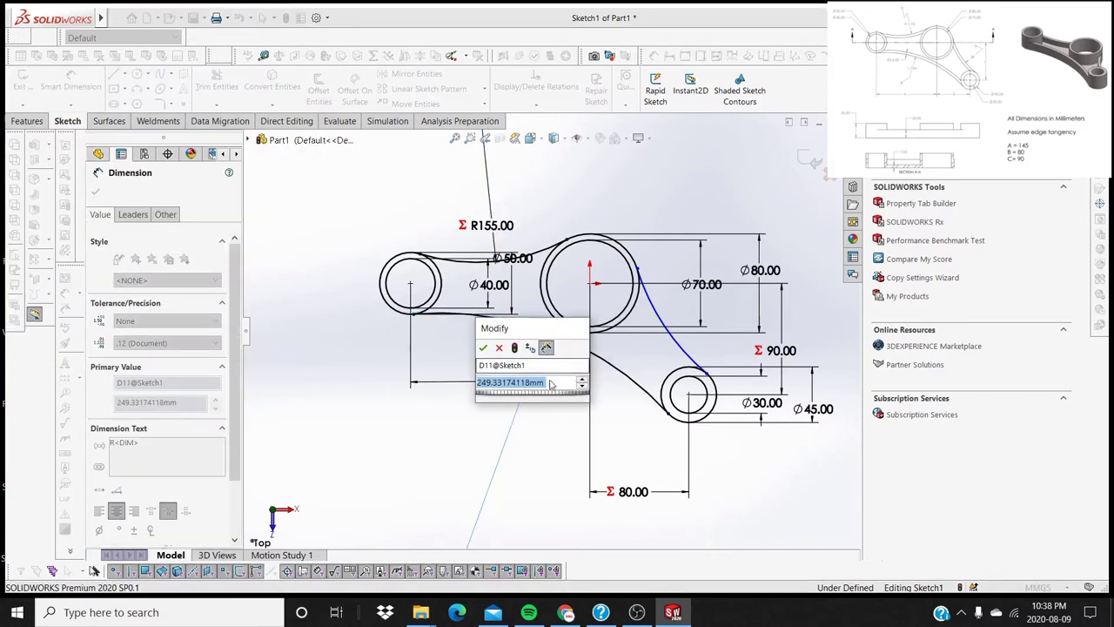
{"action": "type", "text": "="}
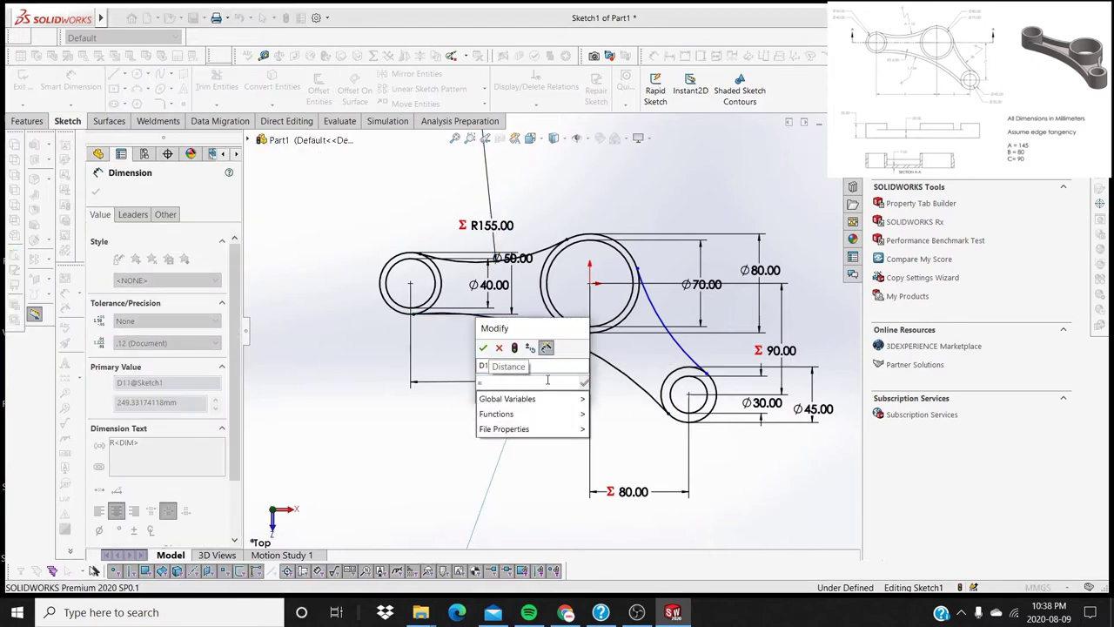
{"action": "type", "text": "A"}
{"action": "key", "text": "BackSpace"}
{"action": "type", "text": "\"A\""}
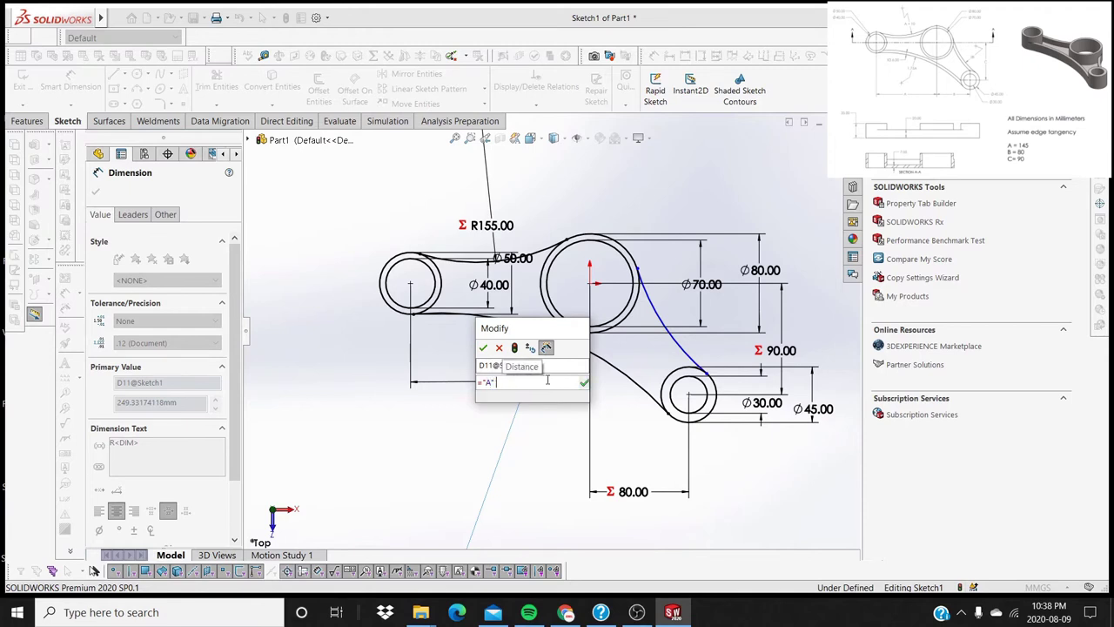
{"action": "type", "text": " *"}
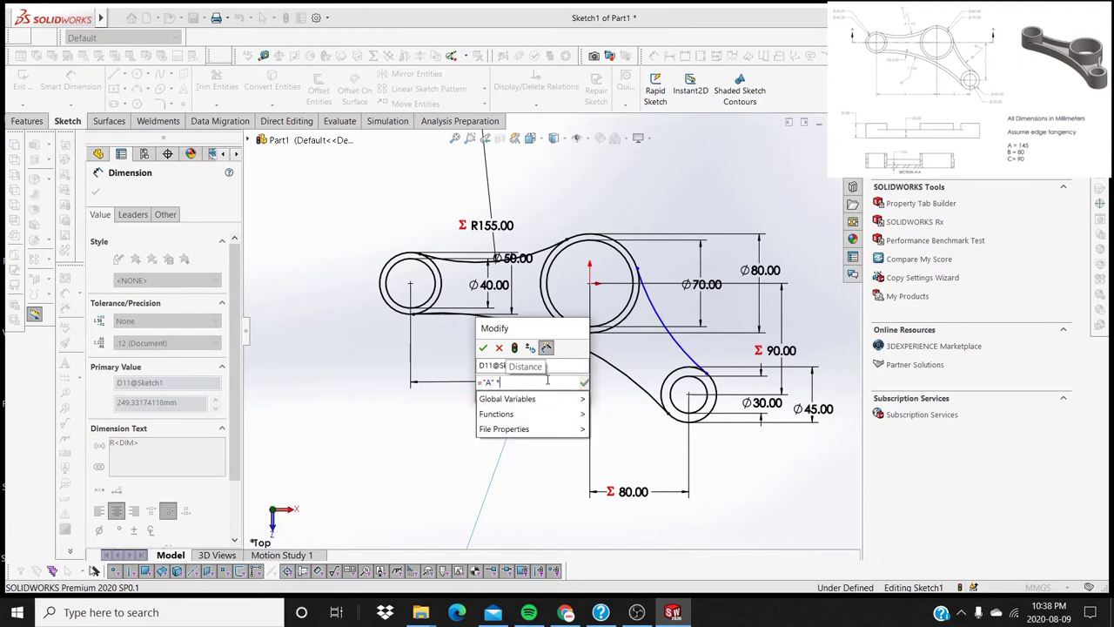
{"action": "type", "text": " 1.75"}
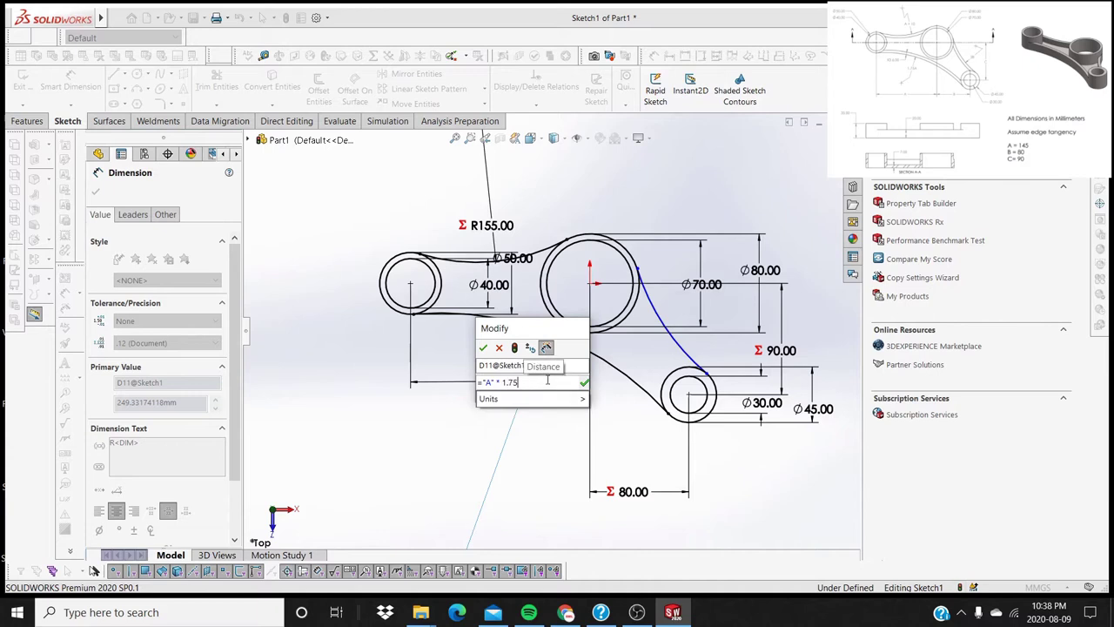
{"action": "left_click", "coordinate": [483, 347]}
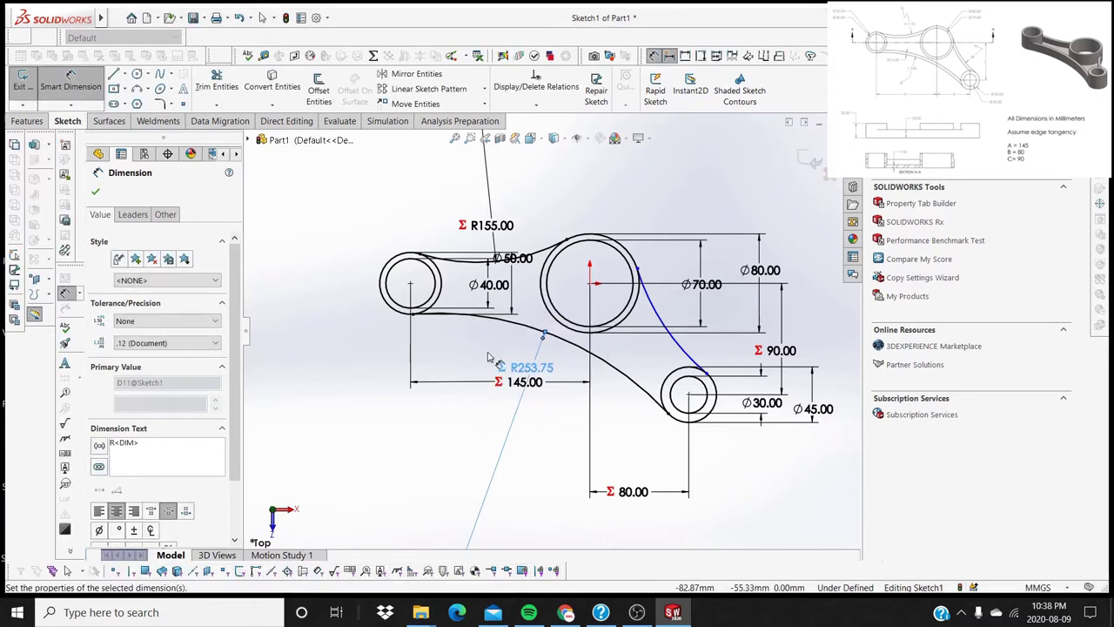
Dimension the right arc's radius as ="B"*2, giving R160.
{"action": "left_click", "coordinate": [683, 350]}
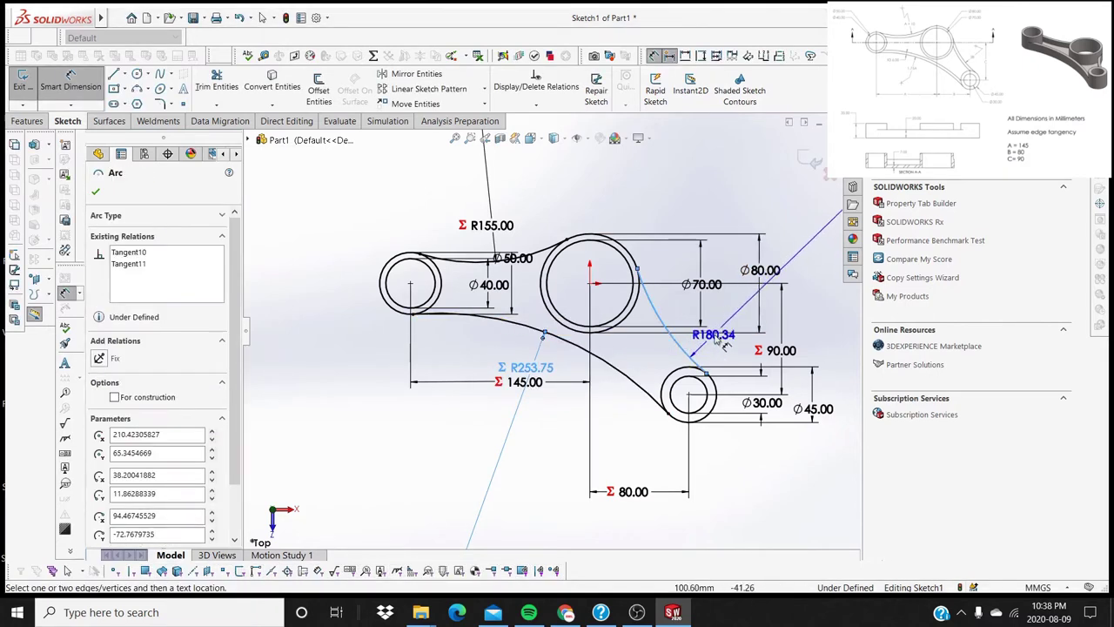
{"action": "left_click", "coordinate": [738, 321]}
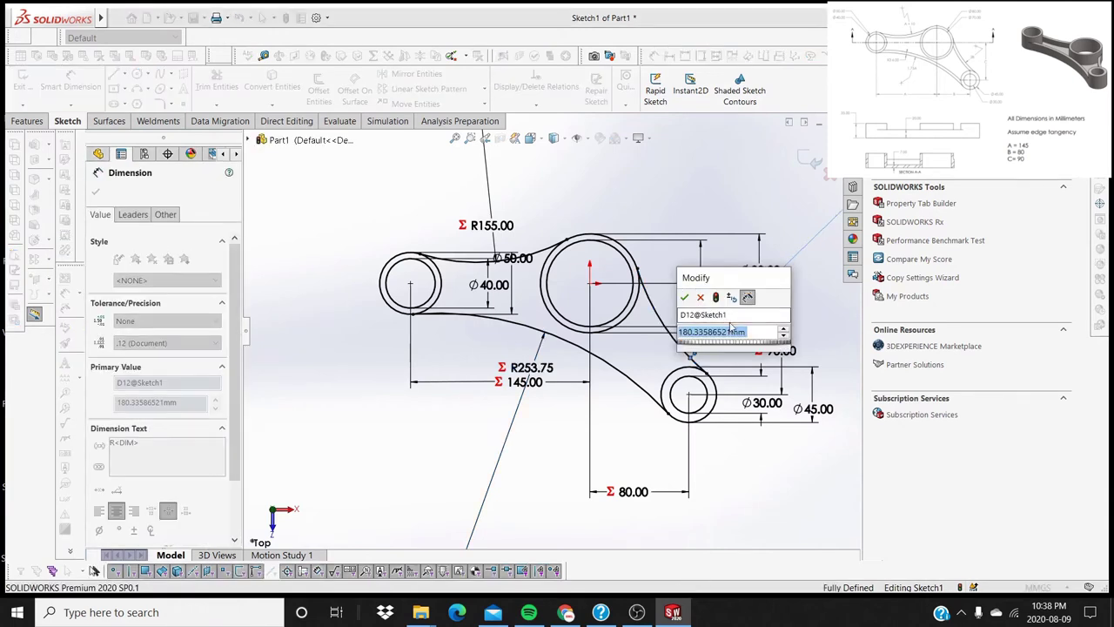
{"action": "type", "text": "="}
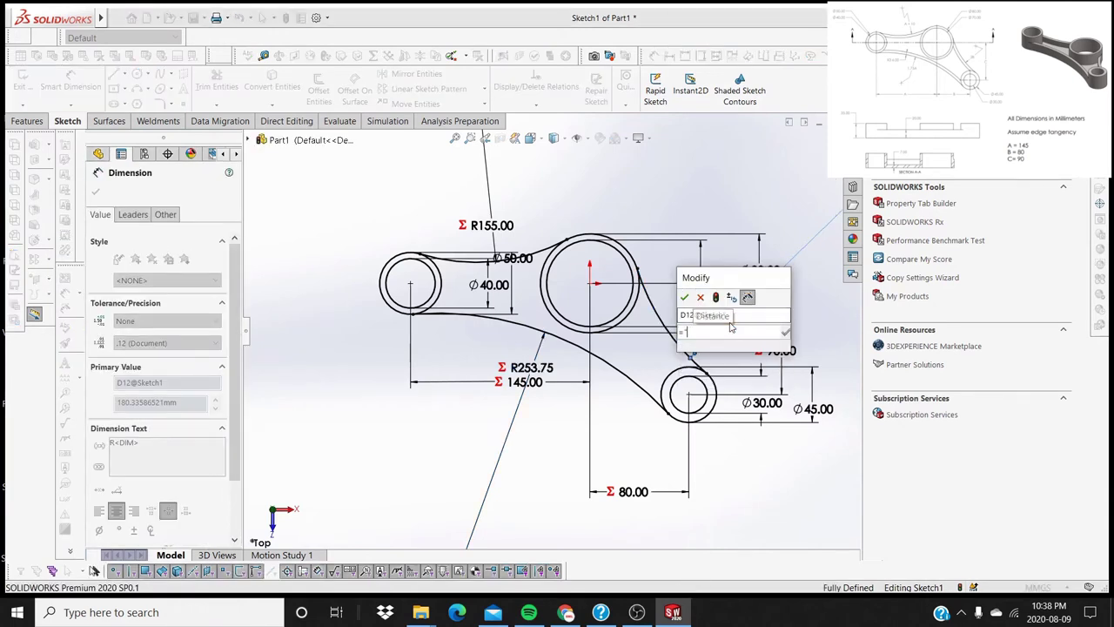
{"action": "type", "text": "\"B\" *"}
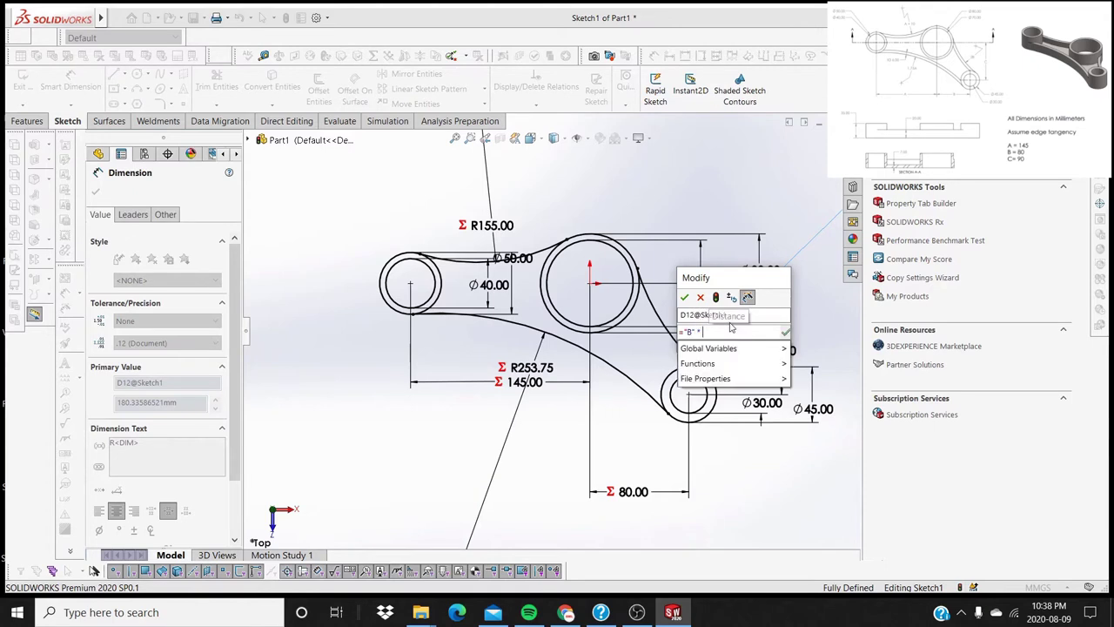
{"action": "type", "text": " 2"}
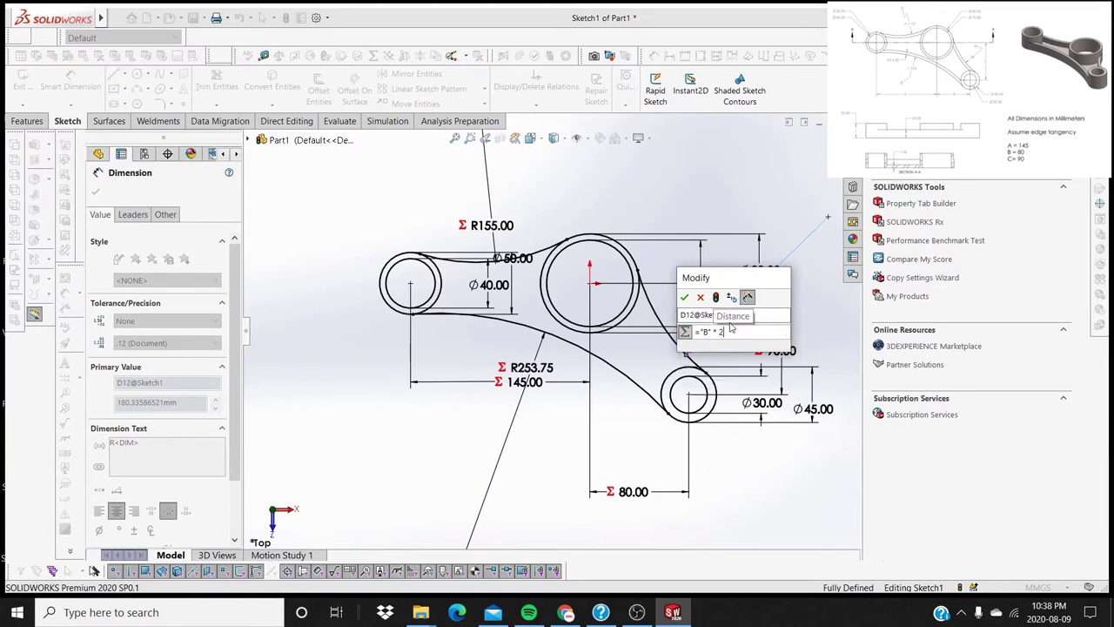
{"action": "left_click", "coordinate": [684, 297]}
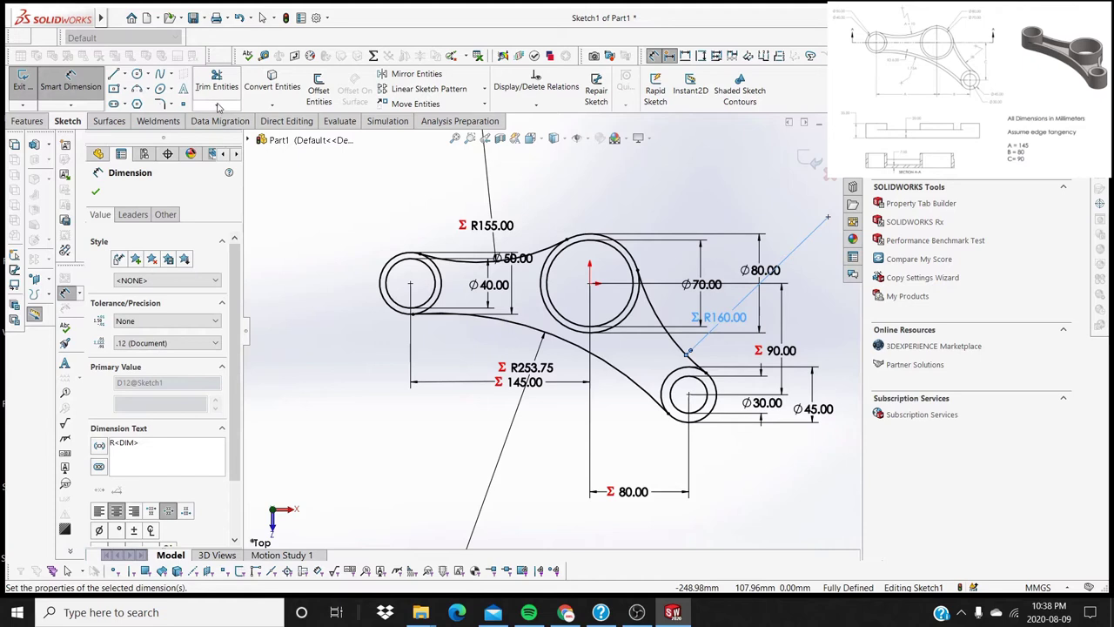
{"action": "left_click", "coordinate": [318, 91]}
Offset the lower arc 6 mm inward with Reverse checked.
{"action": "scroll", "coordinate": [648, 318], "scroll_direction": "down", "scroll_amount": 2}
{"action": "left_click", "coordinate": [551, 367]}
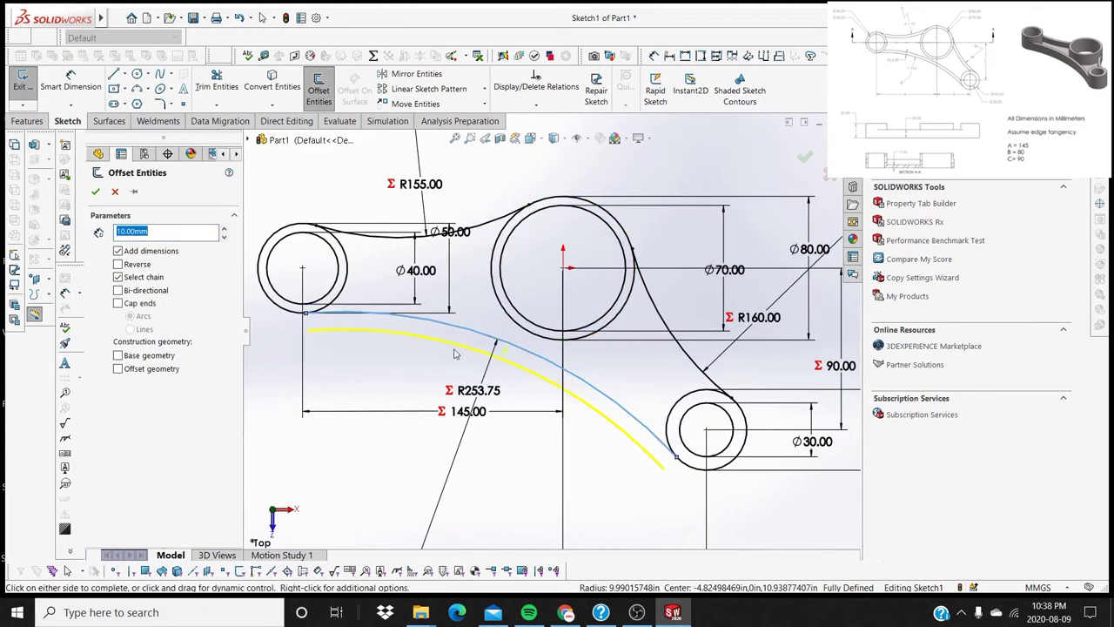
{"action": "left_click", "coordinate": [129, 265]}
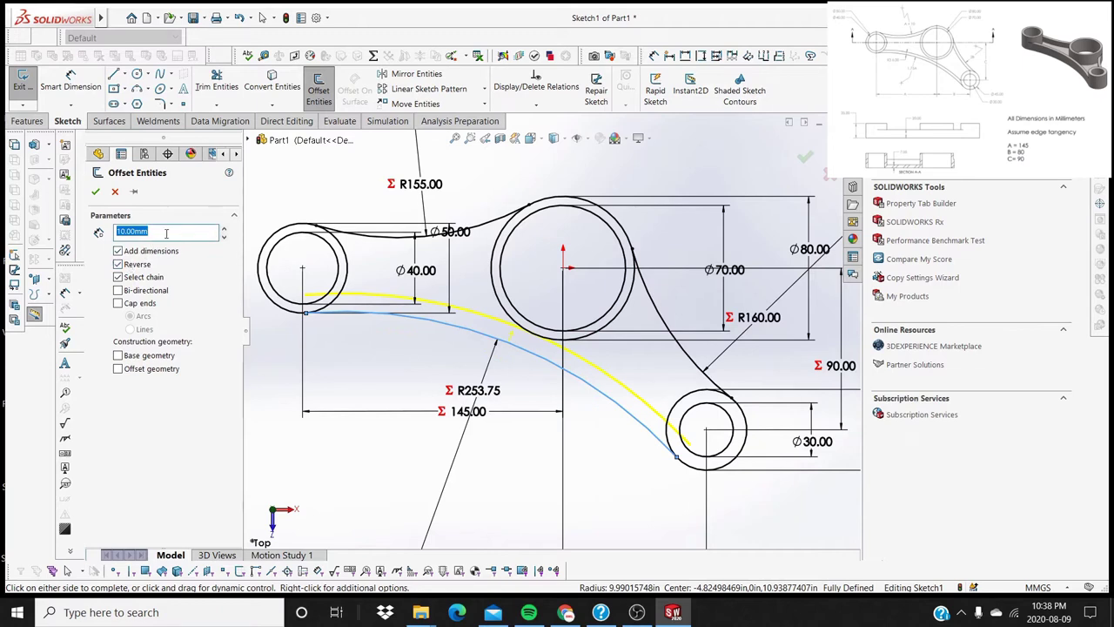
{"action": "scroll", "coordinate": [172, 233], "scroll_direction": "down", "scroll_amount": 4}
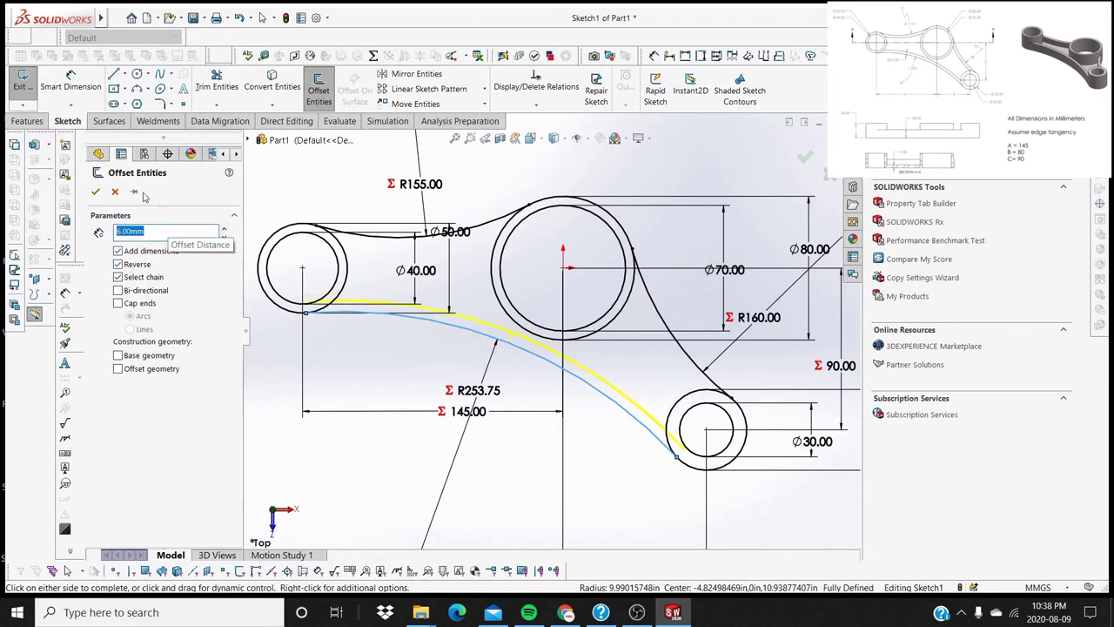
{"action": "left_click", "coordinate": [96, 192]}
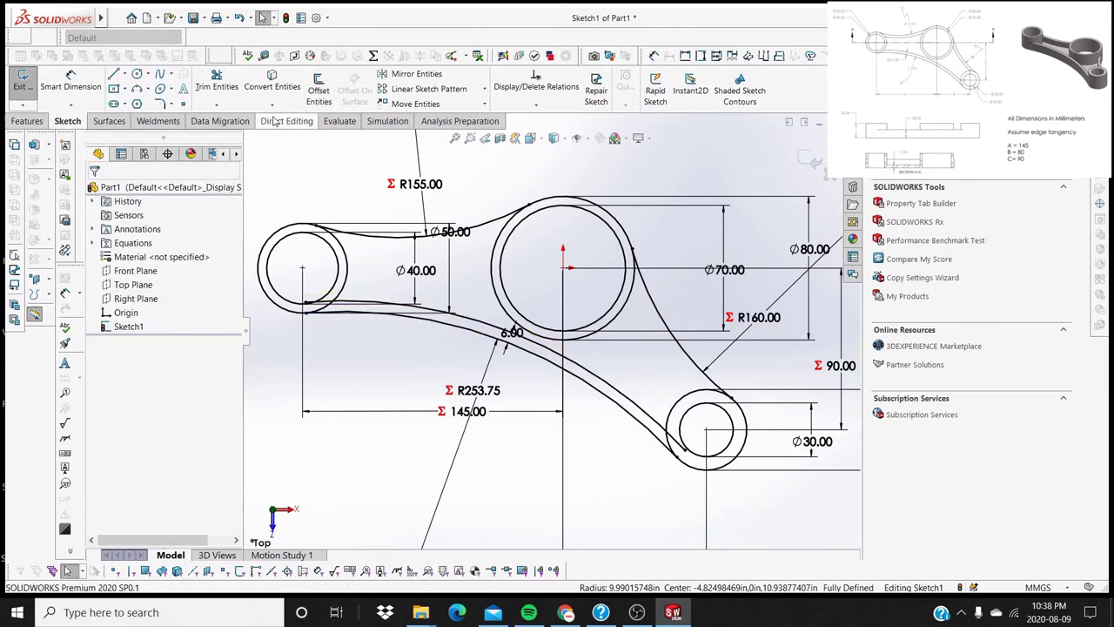
Offset the upper and right connecting arcs 6 mm inward.
{"action": "left_click", "coordinate": [319, 89]}
{"action": "left_click", "coordinate": [374, 242]}
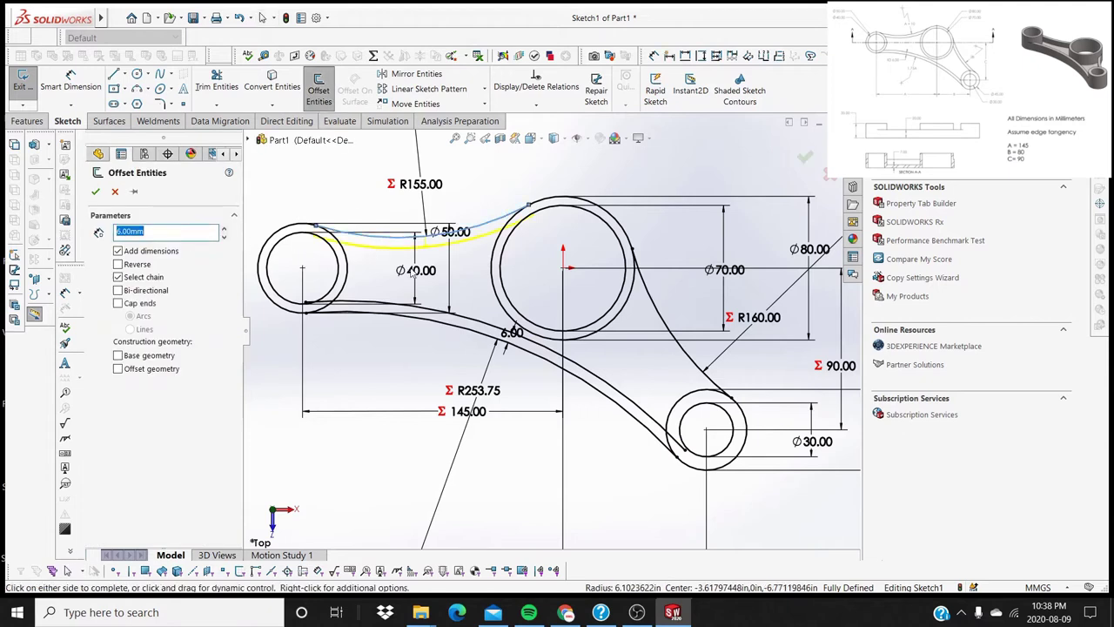
{"action": "left_click", "coordinate": [676, 327]}
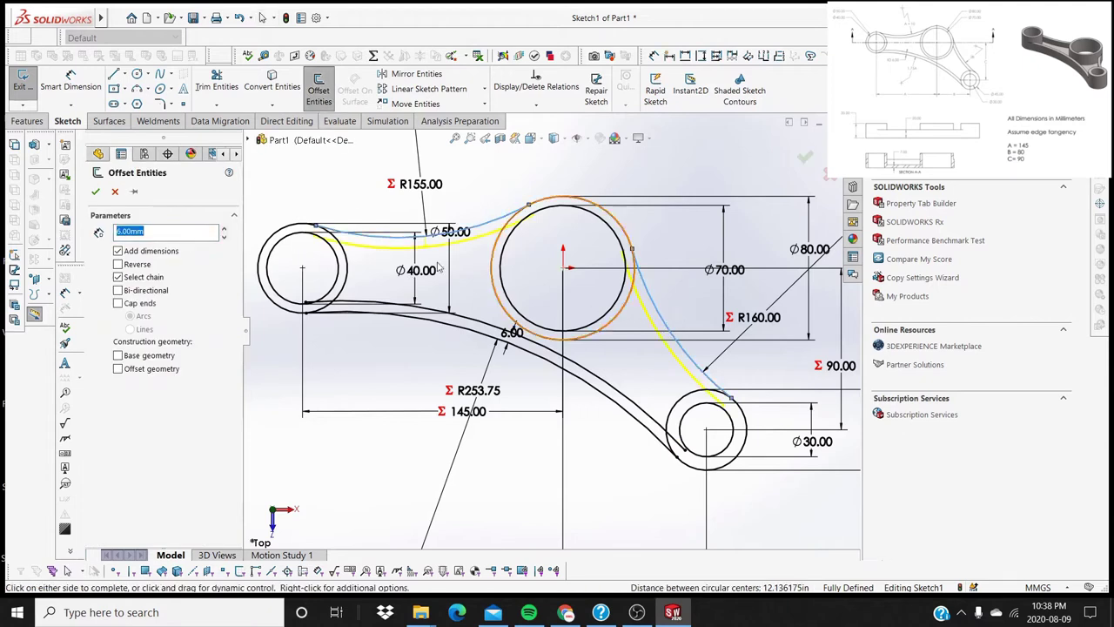
{"action": "left_click", "coordinate": [98, 191]}
Power-trim the lower line's stub inside the ring and the left part of the upper line.
{"action": "scroll", "coordinate": [366, 248], "scroll_direction": "up", "scroll_amount": 2}
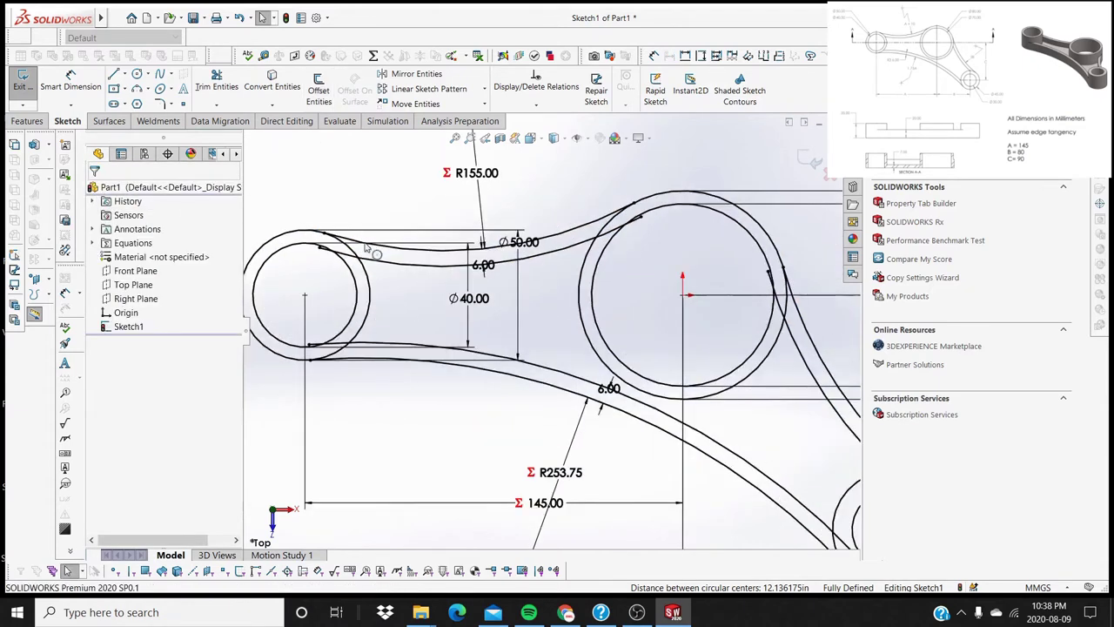
{"action": "left_click", "coordinate": [216, 84]}
{"action": "scroll", "coordinate": [388, 265], "scroll_direction": "up", "scroll_amount": 3}
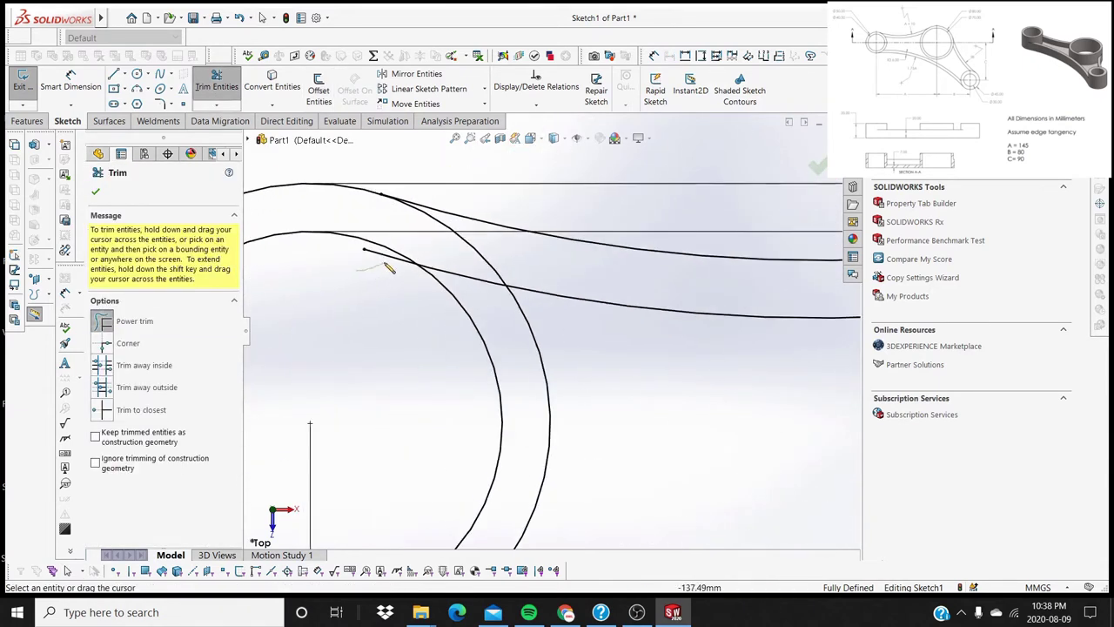
{"action": "mouse_move", "coordinate": [389, 268]}
{"action": "left_mouse_down"}
{"action": "mouse_move", "coordinate": [476, 315]}
{"action": "mouse_move", "coordinate": [477, 277]}
{"action": "mouse_move", "coordinate": [498, 360]}
{"action": "left_mouse_up"}
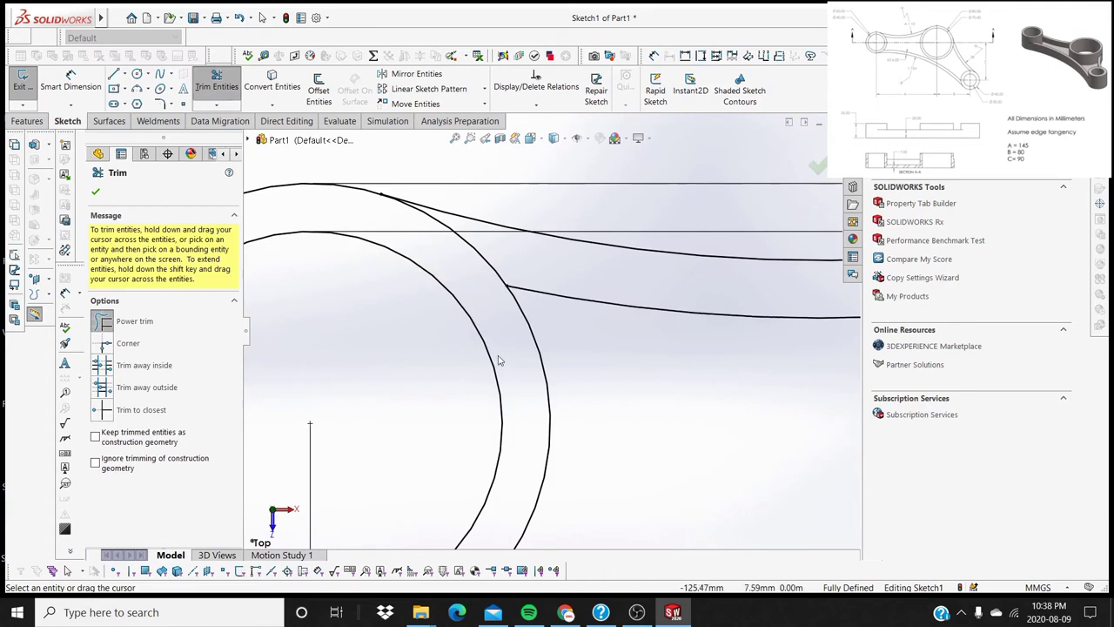
{"action": "scroll", "coordinate": [499, 359], "scroll_direction": "down", "scroll_amount": 3}
{"action": "scroll", "coordinate": [510, 368], "scroll_direction": "up", "scroll_amount": 5}
{"action": "mouse_move", "coordinate": [398, 337]}
{"action": "left_mouse_down"}
{"action": "mouse_move", "coordinate": [389, 376]}
{"action": "mouse_move", "coordinate": [522, 354]}
{"action": "mouse_move", "coordinate": [510, 378]}
{"action": "left_mouse_up"}
{"action": "scroll", "coordinate": [639, 395], "scroll_direction": "down", "scroll_amount": 5}
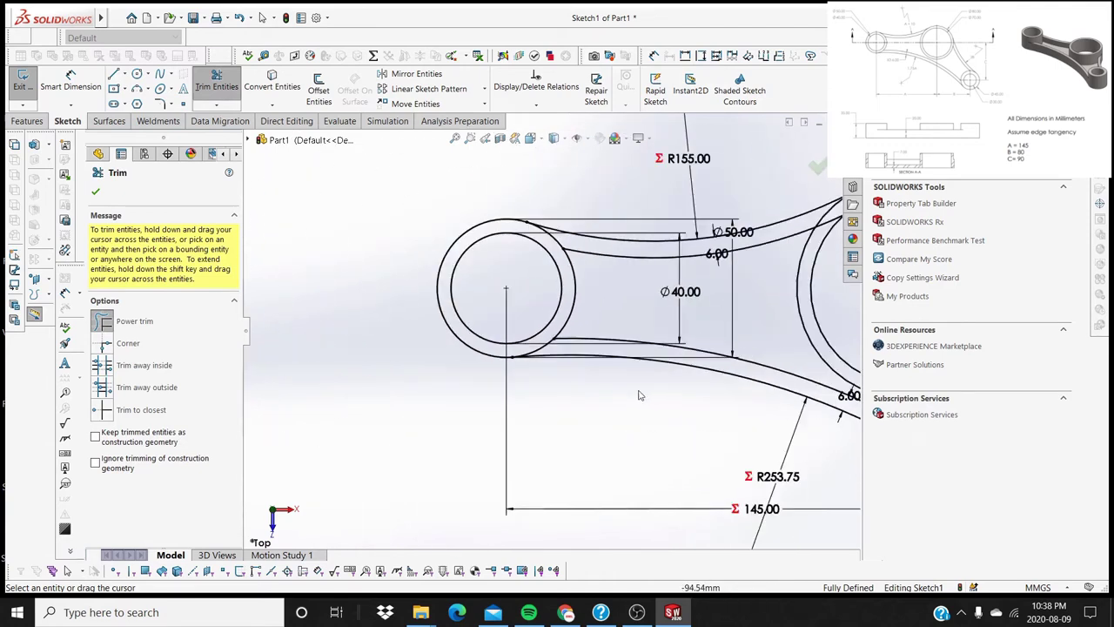
{"action": "scroll", "coordinate": [639, 395], "scroll_direction": "down", "scroll_amount": 2}
{"action": "scroll", "coordinate": [687, 327], "scroll_direction": "up", "scroll_amount": 6}
Trim the leftover arc pieces and line segments inside the outer circle, then close Trim.
{"action": "mouse_move", "coordinate": [682, 328]}
{"action": "left_mouse_down"}
{"action": "mouse_move", "coordinate": [616, 372]}
{"action": "mouse_move", "coordinate": [716, 343]}
{"action": "mouse_move", "coordinate": [721, 308]}
{"action": "left_mouse_up"}
{"action": "scroll", "coordinate": [723, 391], "scroll_direction": "down", "scroll_amount": 5}
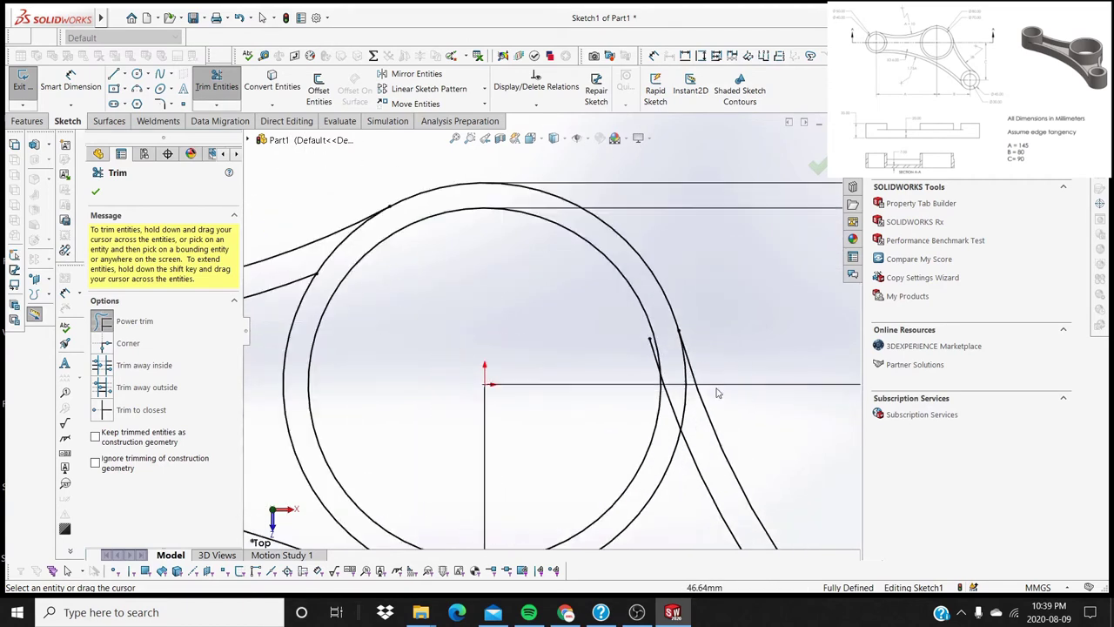
{"action": "scroll", "coordinate": [717, 393], "scroll_direction": "up", "scroll_amount": 3}
{"action": "mouse_move", "coordinate": [519, 272]}
{"action": "left_mouse_down"}
{"action": "mouse_move", "coordinate": [542, 391]}
{"action": "mouse_move", "coordinate": [563, 388]}
{"action": "left_mouse_up"}
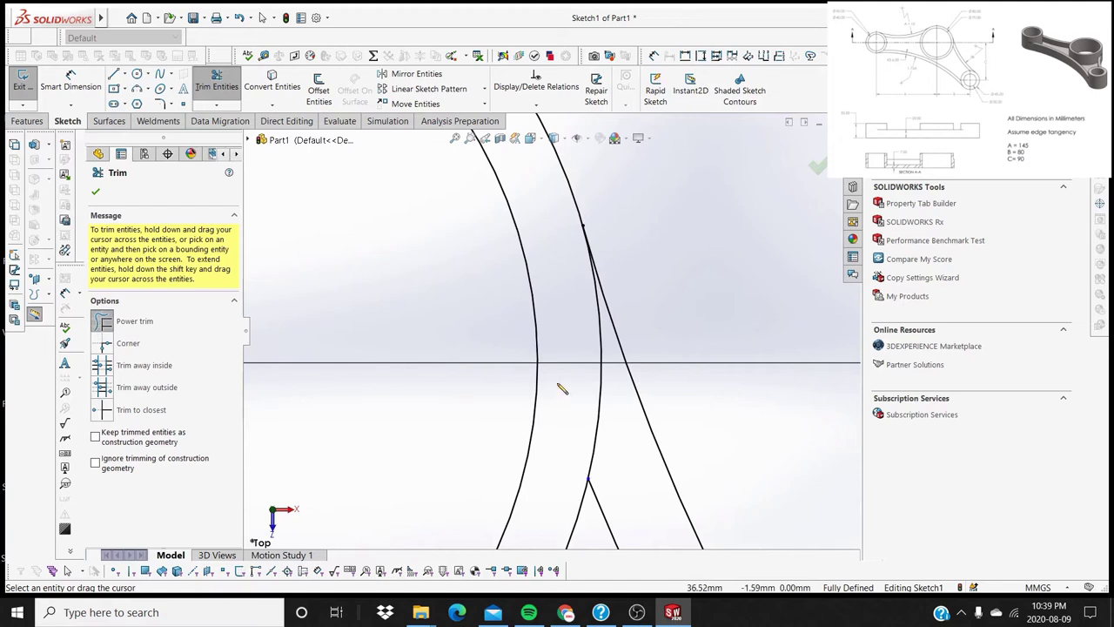
{"action": "scroll", "coordinate": [564, 391], "scroll_direction": "down", "scroll_amount": 5}
{"action": "scroll", "coordinate": [572, 426], "scroll_direction": "up", "scroll_amount": 5}
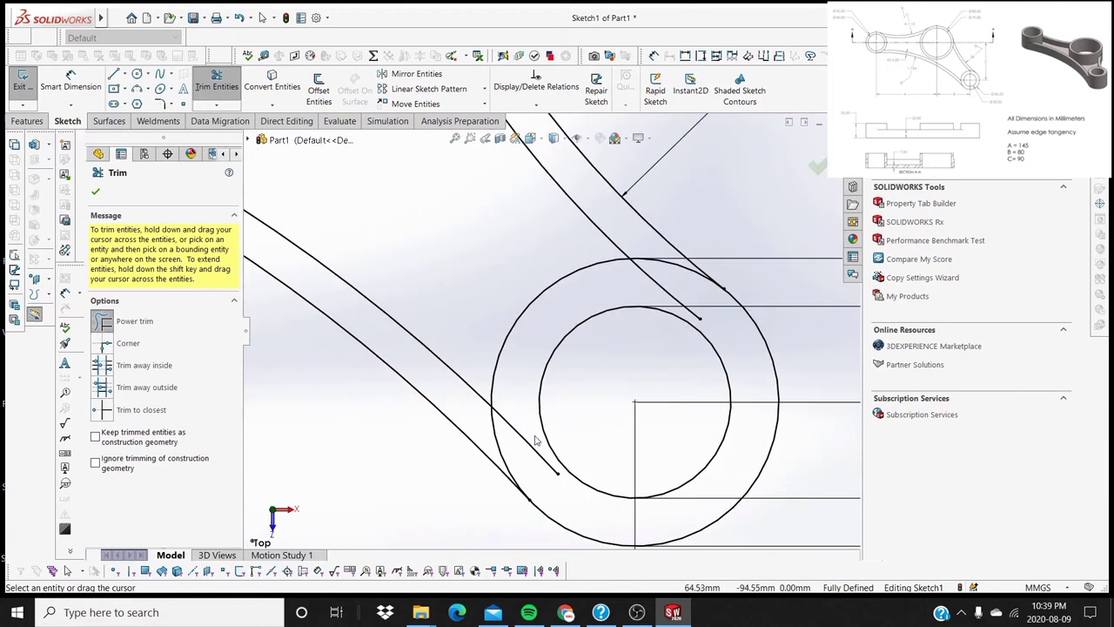
{"action": "left_click_drag", "start_coordinate": [551, 421], "coordinate": [525, 435]}
{"action": "left_click_drag", "start_coordinate": [620, 299], "coordinate": [659, 278]}
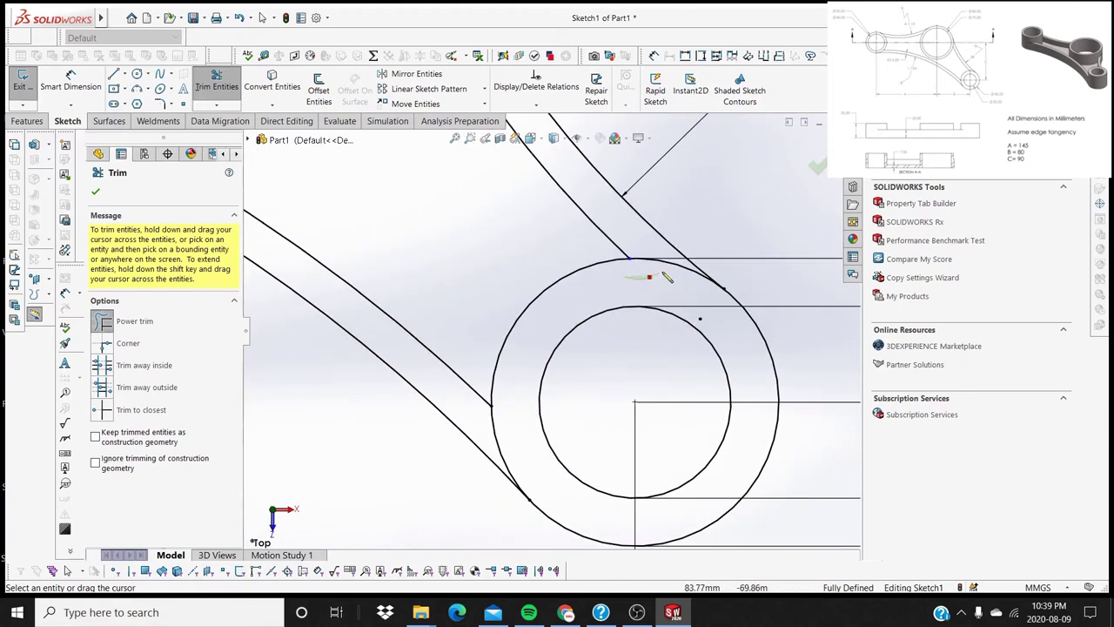
{"action": "scroll", "coordinate": [585, 330], "scroll_direction": "down", "scroll_amount": 2}
{"action": "scroll", "coordinate": [585, 329], "scroll_direction": "down", "scroll_amount": 4}
{"action": "scroll", "coordinate": [426, 298], "scroll_direction": "up", "scroll_amount": 4}
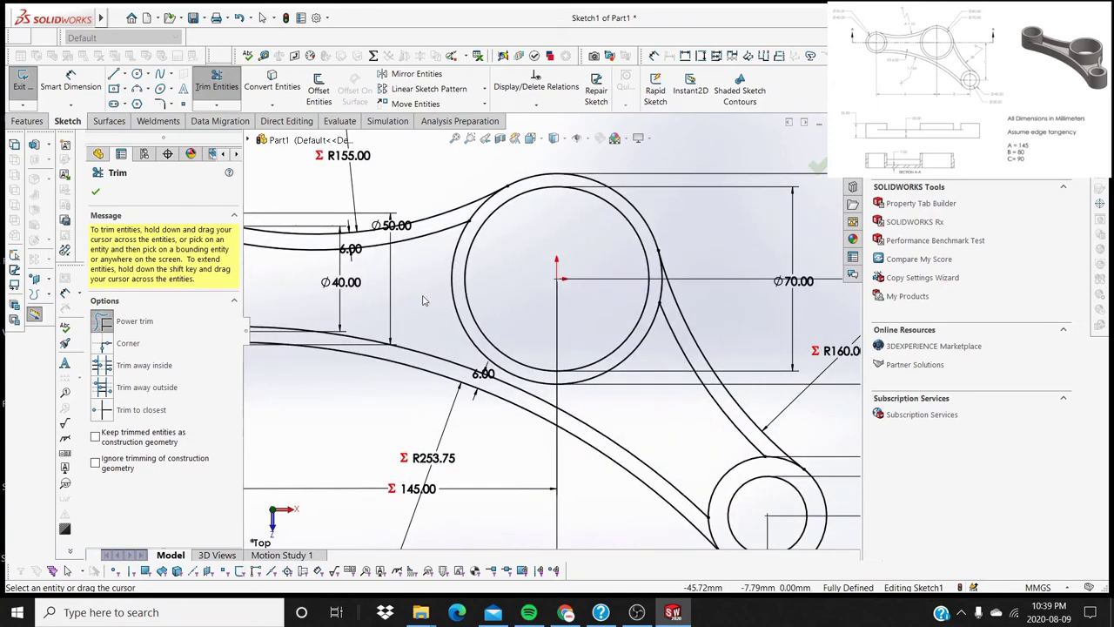
{"action": "scroll", "coordinate": [427, 299], "scroll_direction": "down", "scroll_amount": 1}
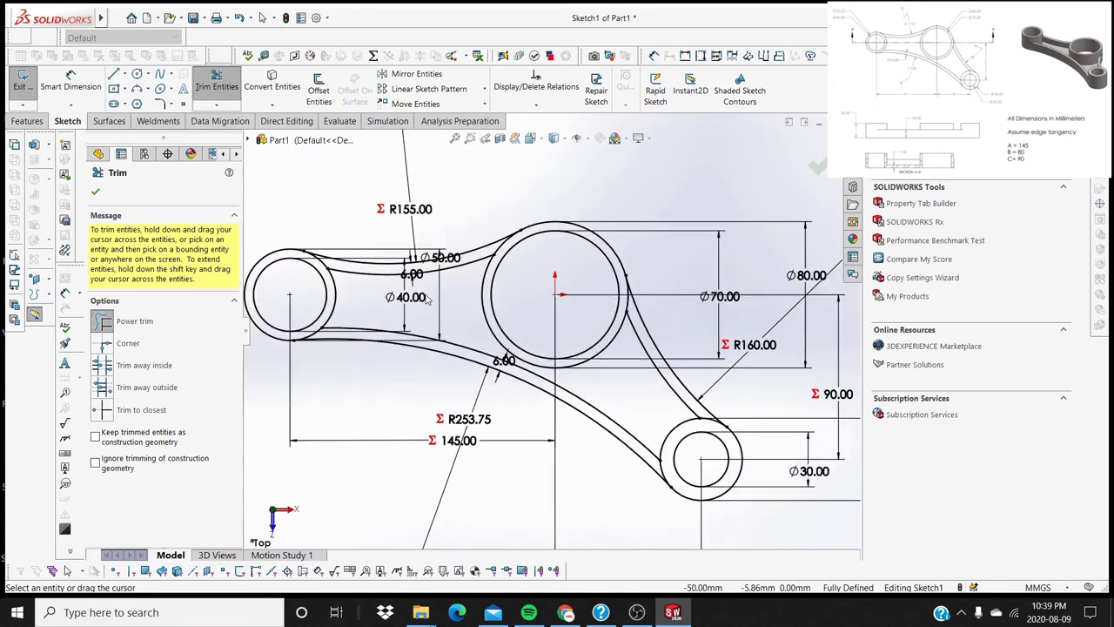
{"action": "left_click", "coordinate": [97, 193]}
Start an Extruded Boss/Base on the left, large central and small end rings.
{"action": "key", "text": "f"}
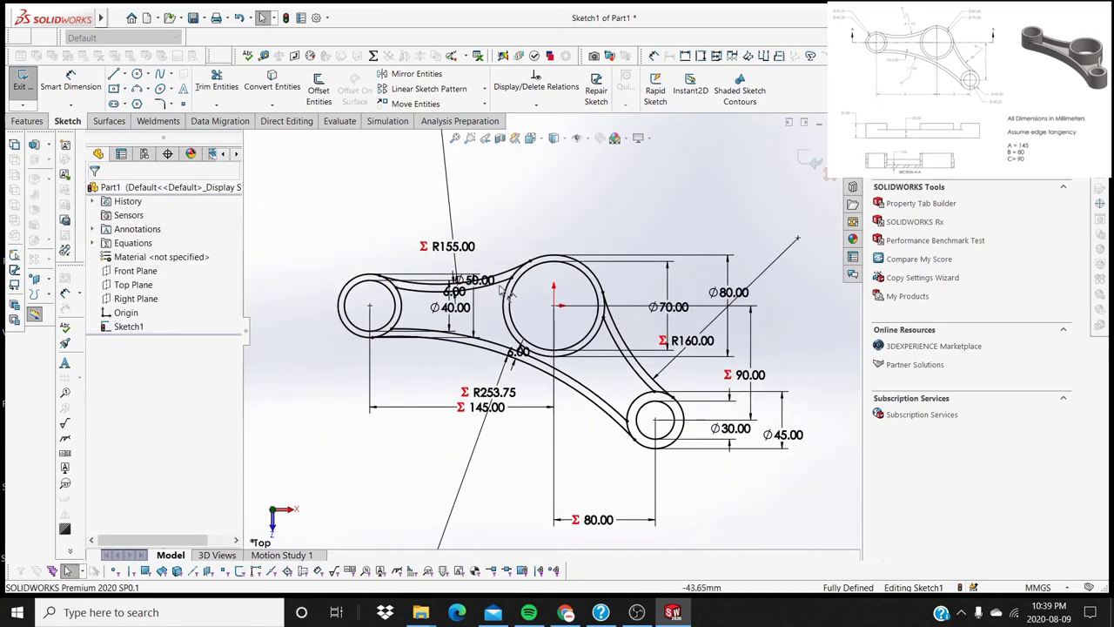
{"action": "left_click", "coordinate": [28, 121]}
{"action": "left_click", "coordinate": [28, 87]}
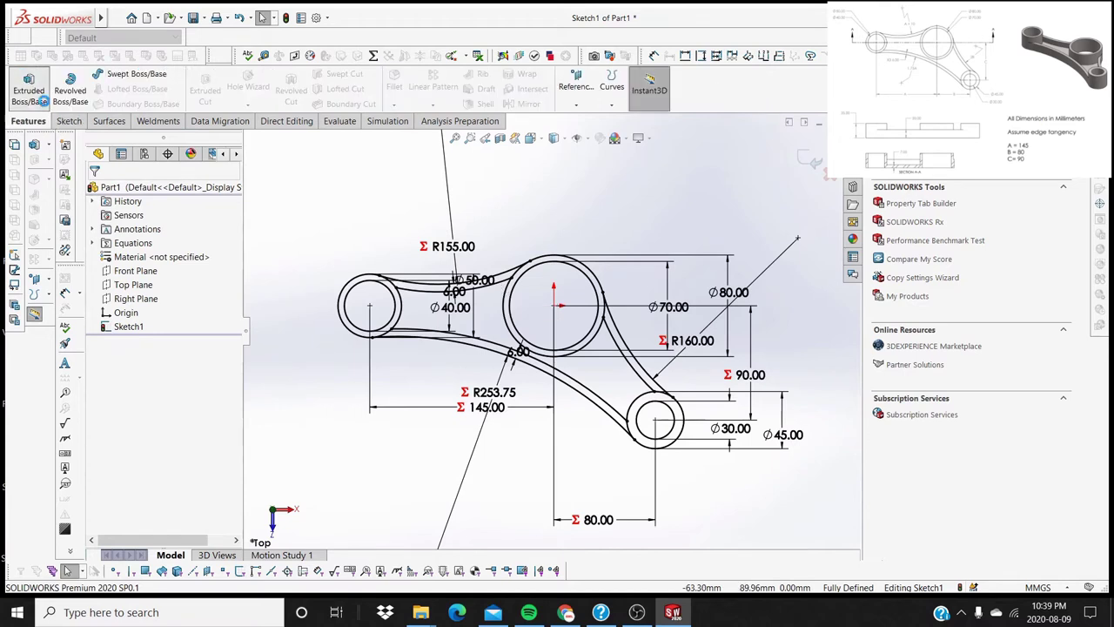
{"action": "scroll", "coordinate": [396, 248], "scroll_direction": "down", "scroll_amount": 5}
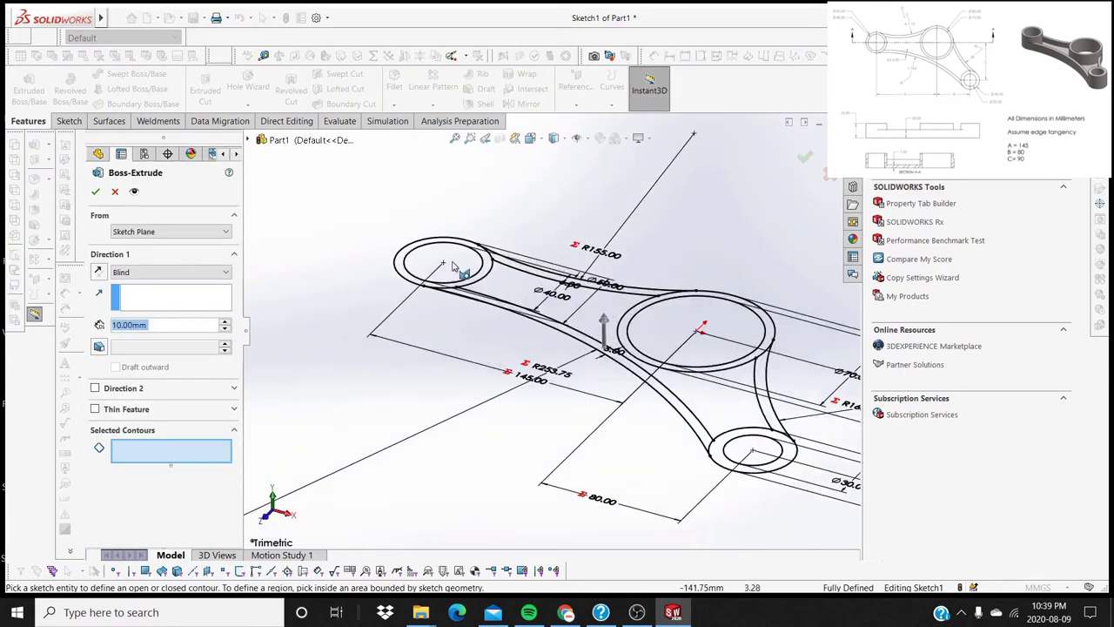
{"action": "left_click", "coordinate": [394, 268]}
{"action": "scroll", "coordinate": [607, 364], "scroll_direction": "up", "scroll_amount": 3}
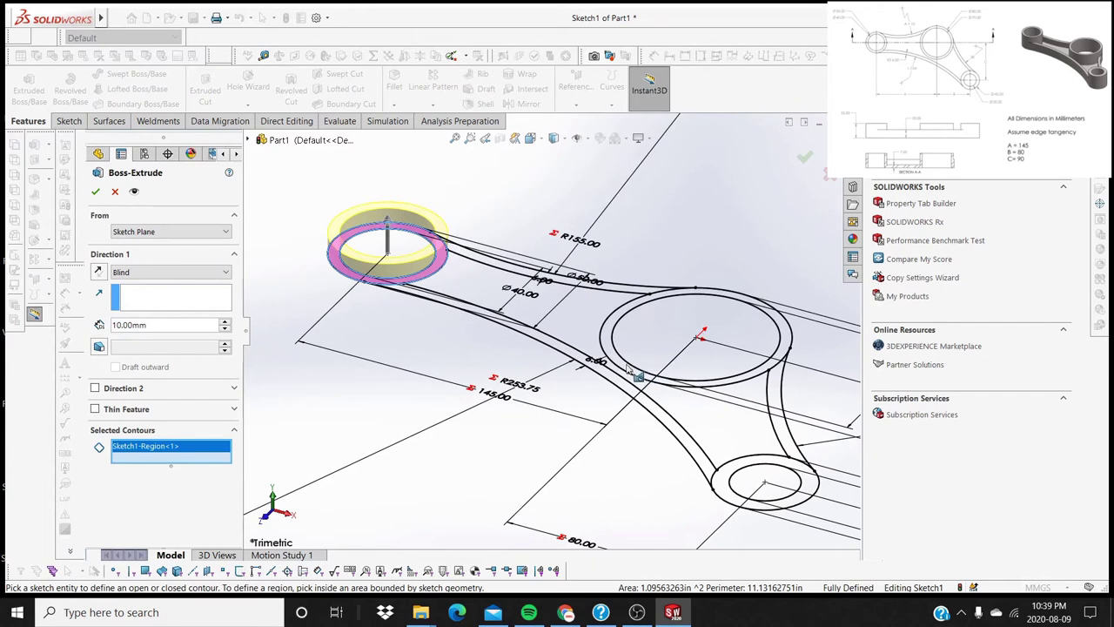
{"action": "left_click", "coordinate": [650, 364]}
{"action": "scroll", "coordinate": [644, 374], "scroll_direction": "down", "scroll_amount": 3}
{"action": "scroll", "coordinate": [674, 423], "scroll_direction": "down", "scroll_amount": 2}
{"action": "left_click", "coordinate": [646, 415]}
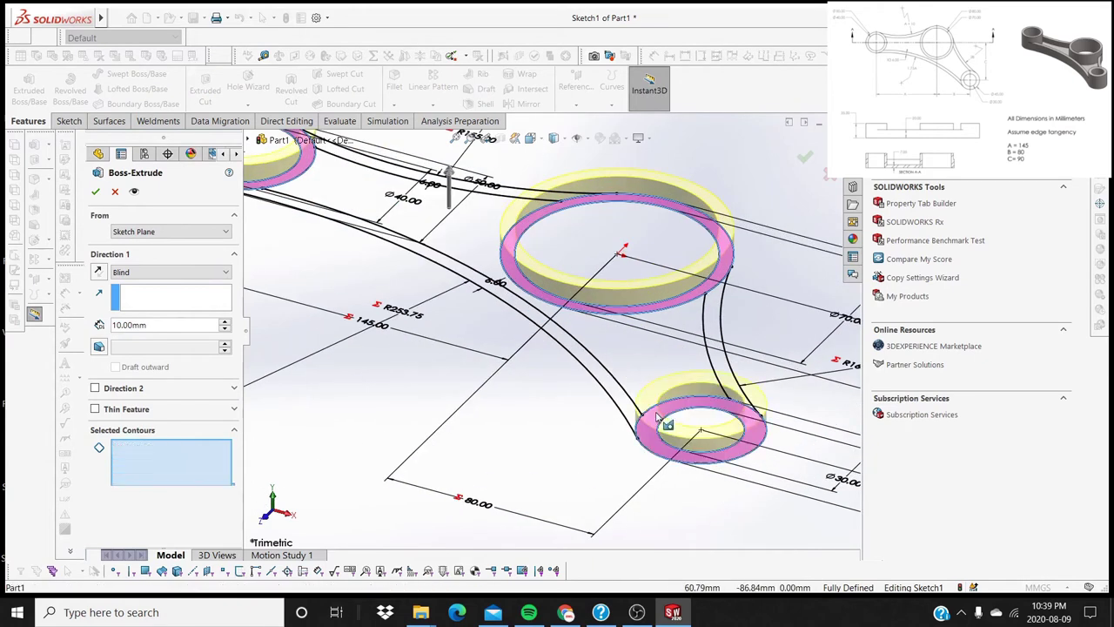
Set the extrusion depth to 35 mm and confirm the three hollow cylinders.
{"action": "left_click", "coordinate": [130, 324]}
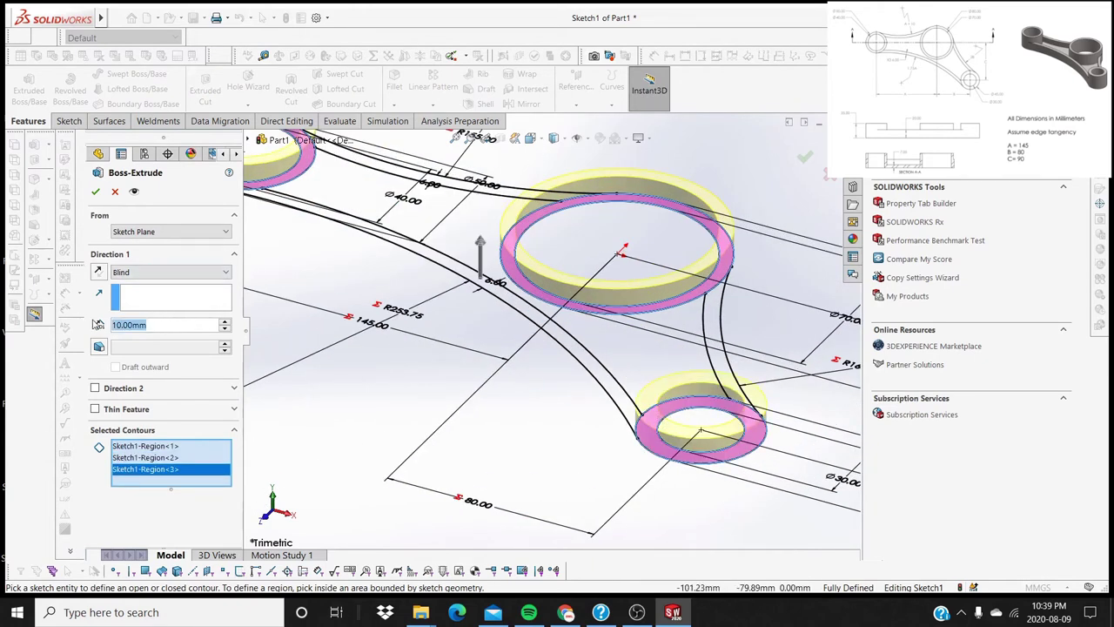
{"action": "type", "text": "35"}
{"action": "key", "text": "Return"}
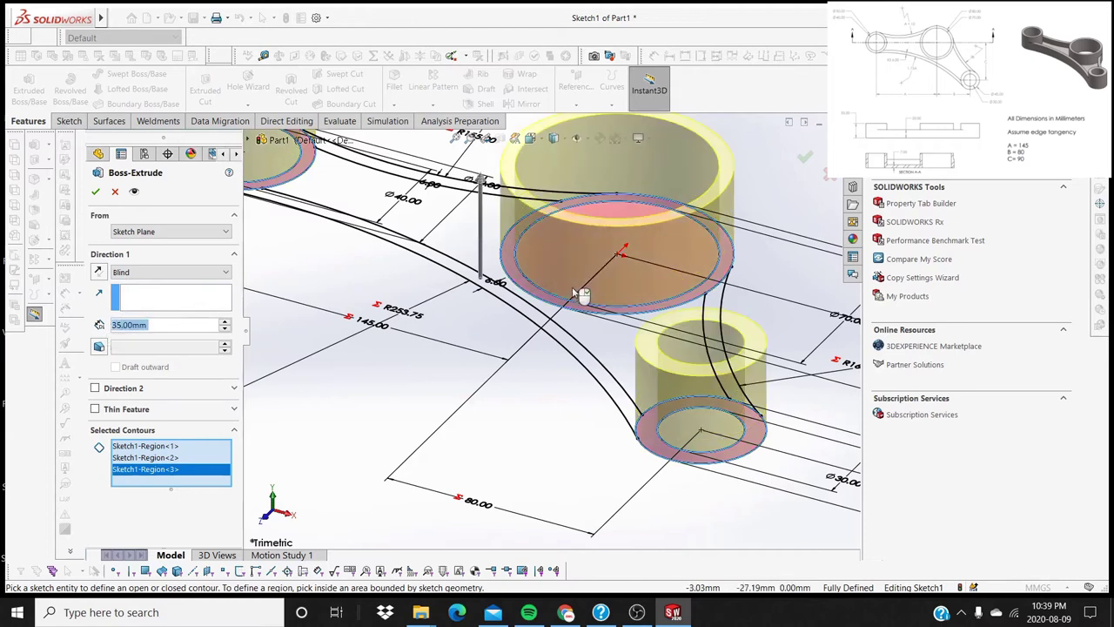
{"action": "scroll", "coordinate": [580, 290], "scroll_direction": "up", "scroll_amount": 3}
{"action": "left_click", "coordinate": [96, 192]}
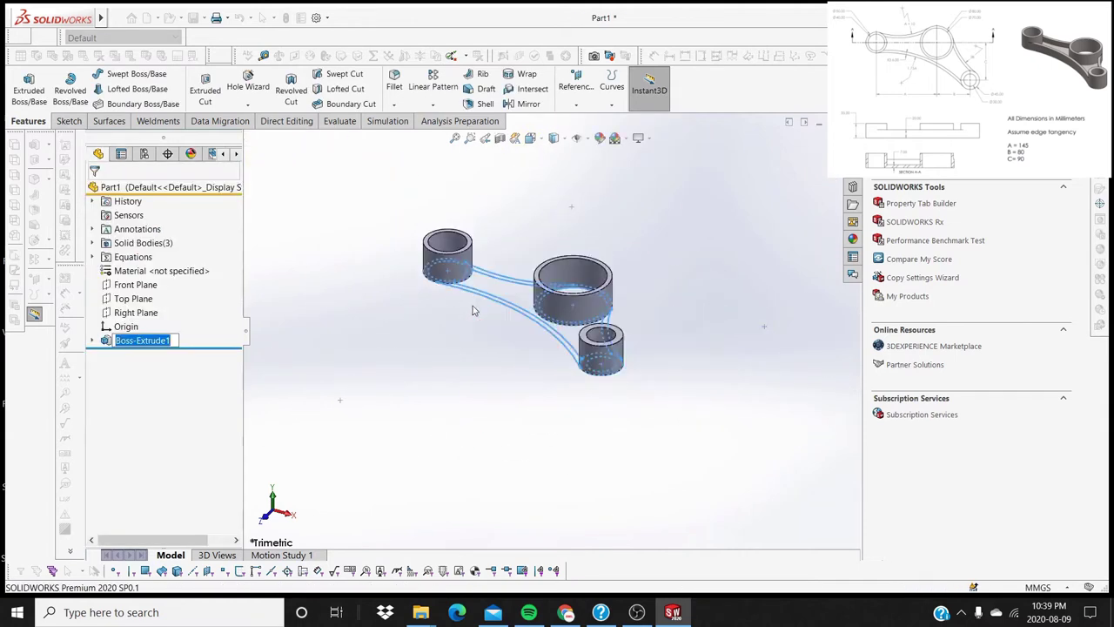
{"action": "scroll", "coordinate": [473, 306], "scroll_direction": "down", "scroll_amount": 3}
{"action": "scroll", "coordinate": [585, 317], "scroll_direction": "up", "scroll_amount": 2}
{"action": "scroll", "coordinate": [585, 317], "scroll_direction": "down", "scroll_amount": 3}
{"action": "middle_click_drag", "start_coordinate": [585, 316], "coordinate": [623, 355]}
{"action": "scroll", "coordinate": [623, 356], "scroll_direction": "up", "scroll_amount": 3}
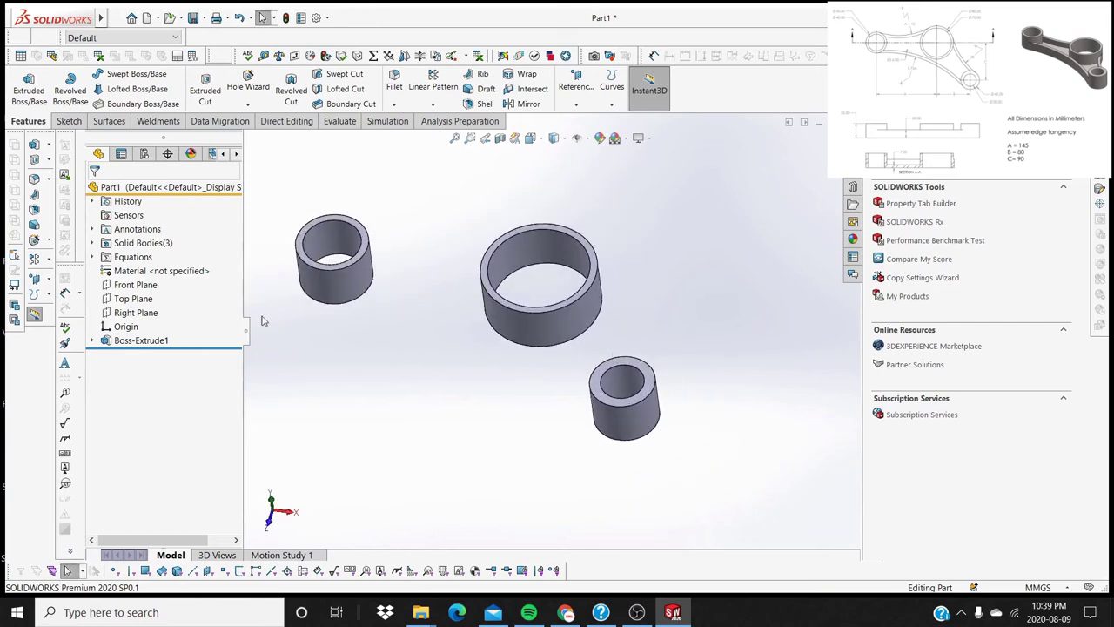
Extrude the three arm regions of Sketch1 to a 20 mm depth.
{"action": "left_click", "coordinate": [93, 340]}
{"action": "left_click", "coordinate": [140, 354]}
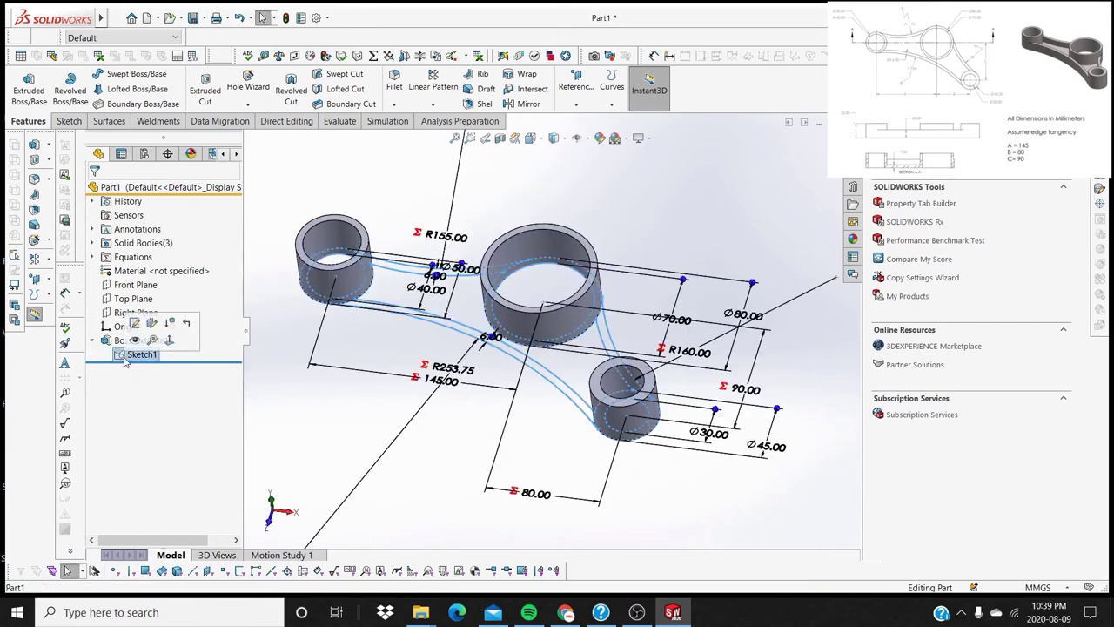
{"action": "left_click", "coordinate": [29, 85]}
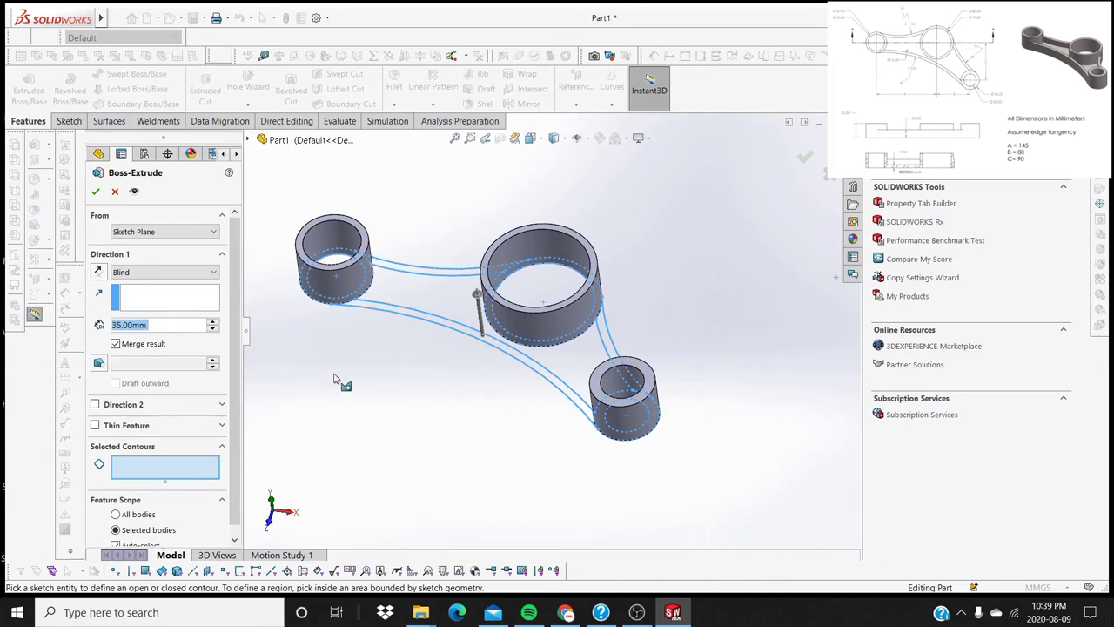
{"action": "left_click", "coordinate": [409, 316]}
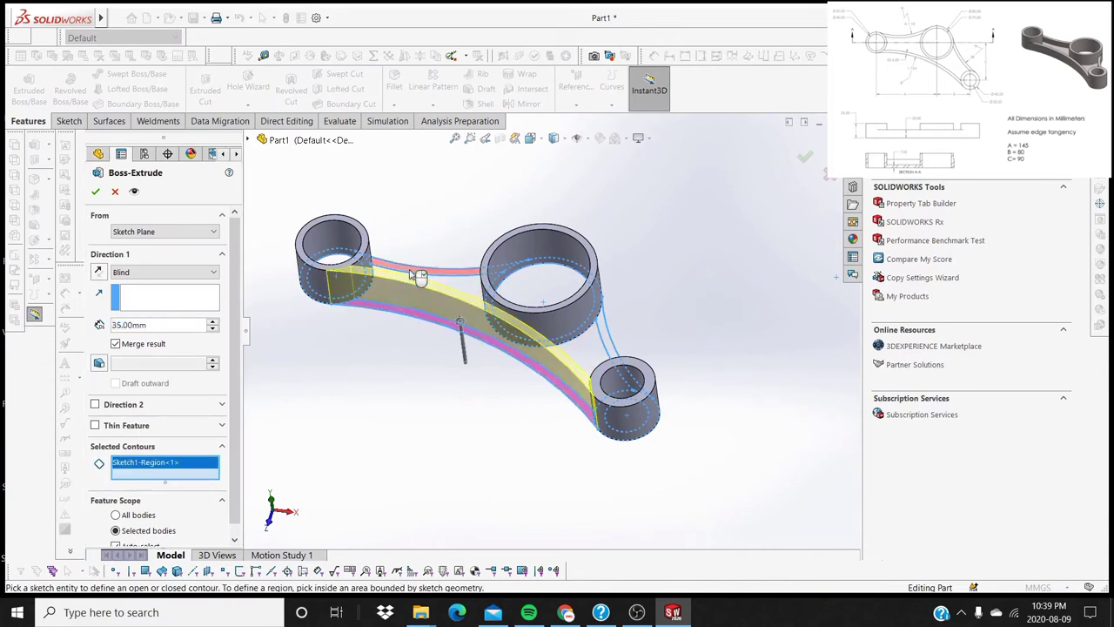
{"action": "left_click", "coordinate": [415, 277]}
{"action": "left_click", "coordinate": [602, 347]}
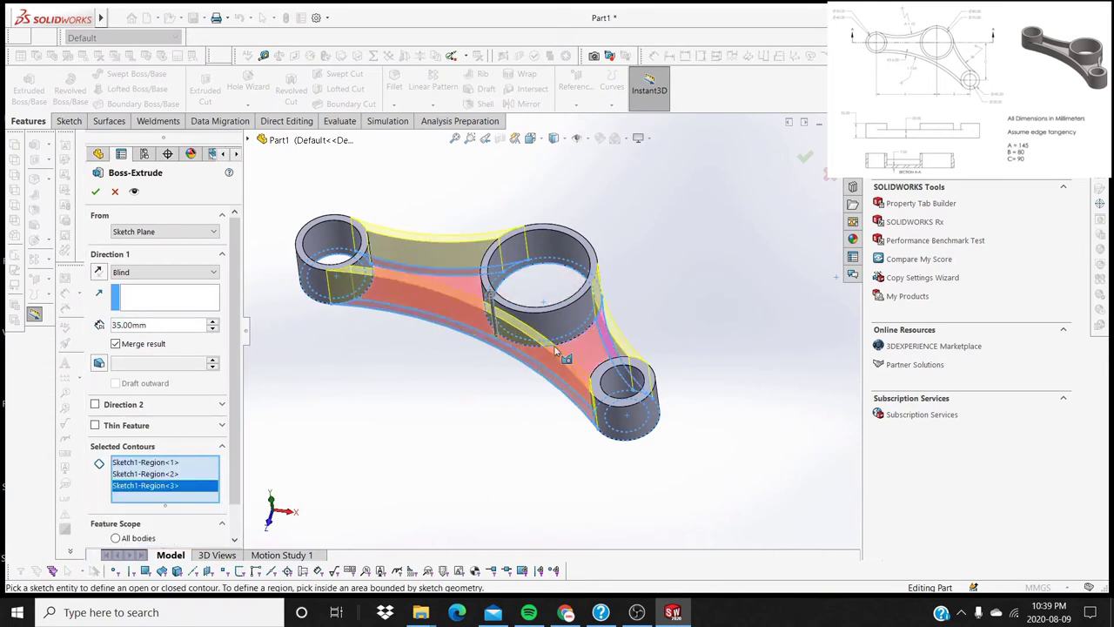
{"action": "double_click", "coordinate": [153, 324]}
{"action": "type", "text": "20"}
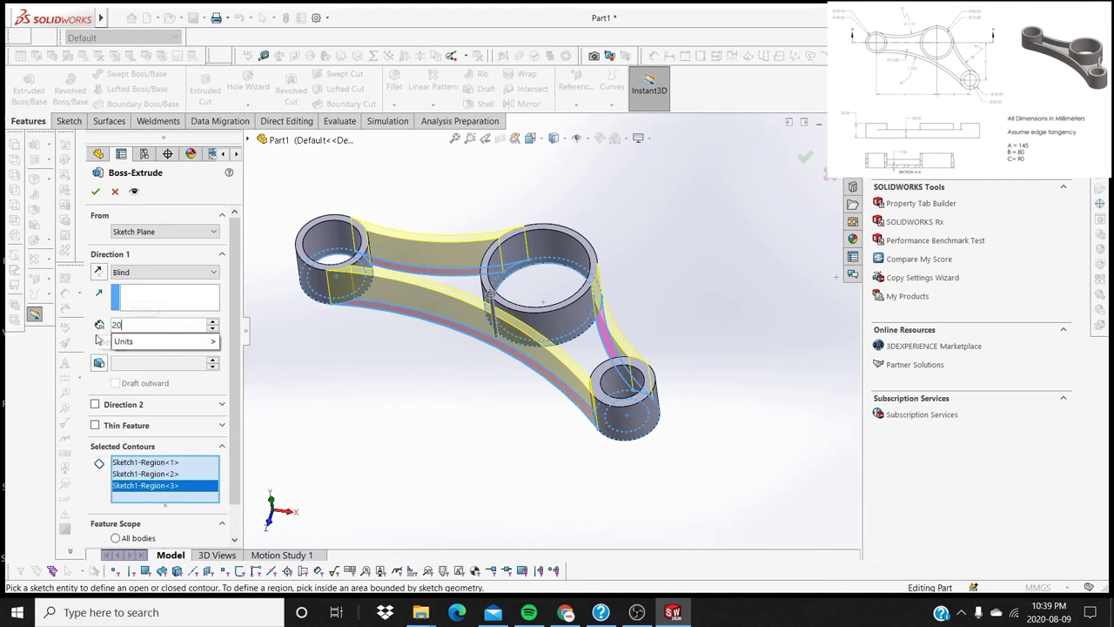
{"action": "key", "text": "Return"}
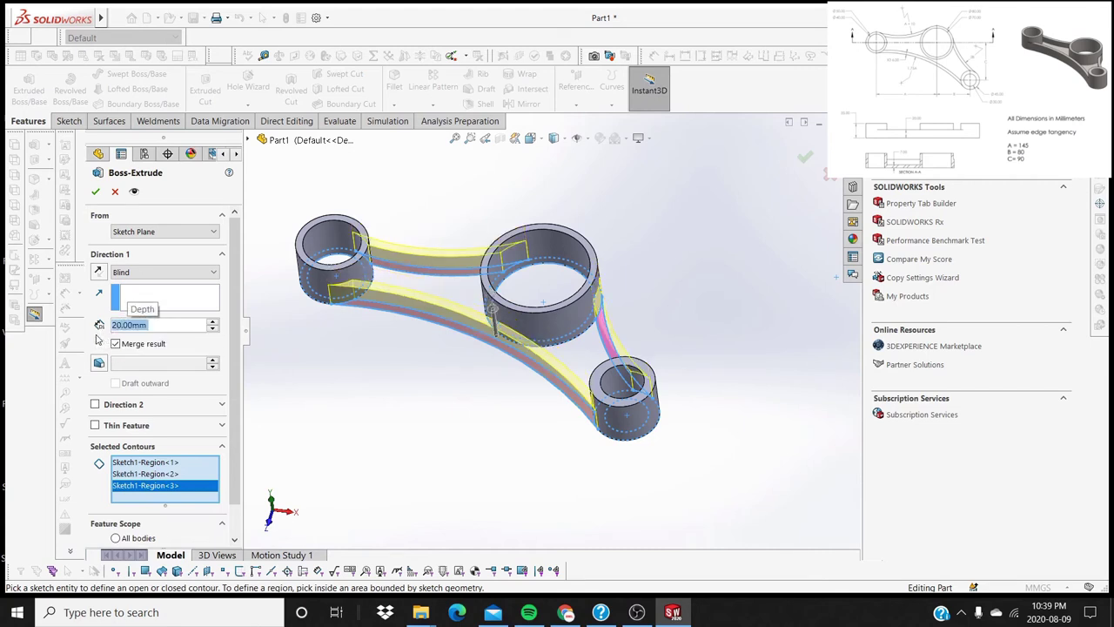
{"action": "left_click", "coordinate": [95, 191]}
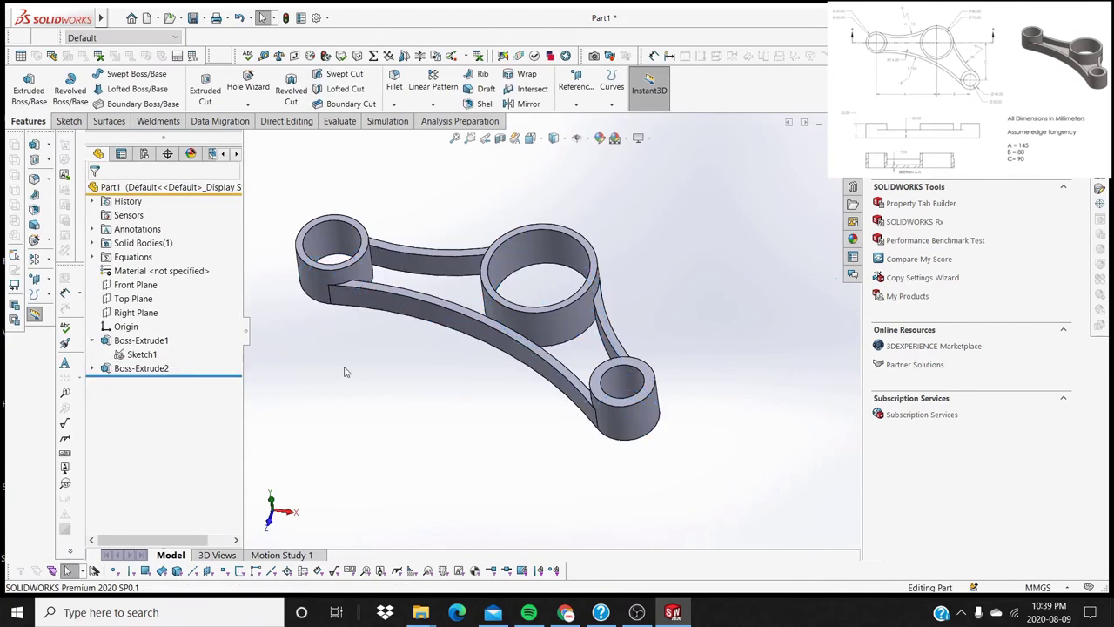
{"action": "mouse_move", "coordinate": [458, 350]}
{"action": "middle_mouse_down"}
{"action": "mouse_move", "coordinate": [447, 435]}
{"action": "mouse_move", "coordinate": [438, 371]}
{"action": "mouse_move", "coordinate": [462, 372]}
{"action": "middle_mouse_up"}
Extrude the central web region of Sketch1 to 7 mm.
{"action": "left_click", "coordinate": [142, 354]}
{"action": "left_click", "coordinate": [29, 87]}
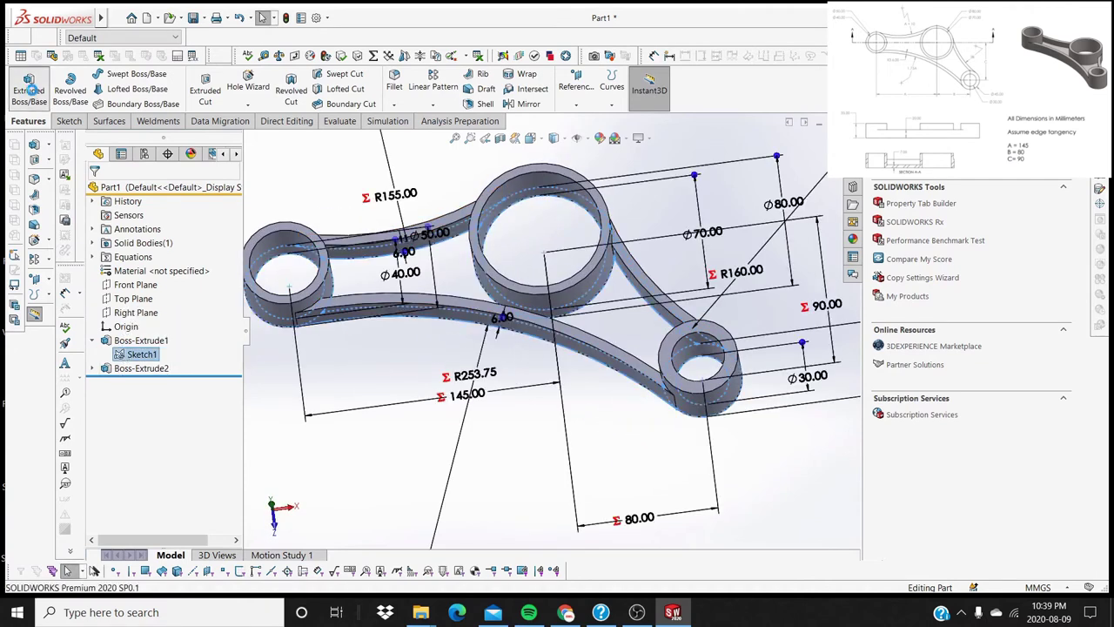
{"action": "left_click", "coordinate": [370, 294]}
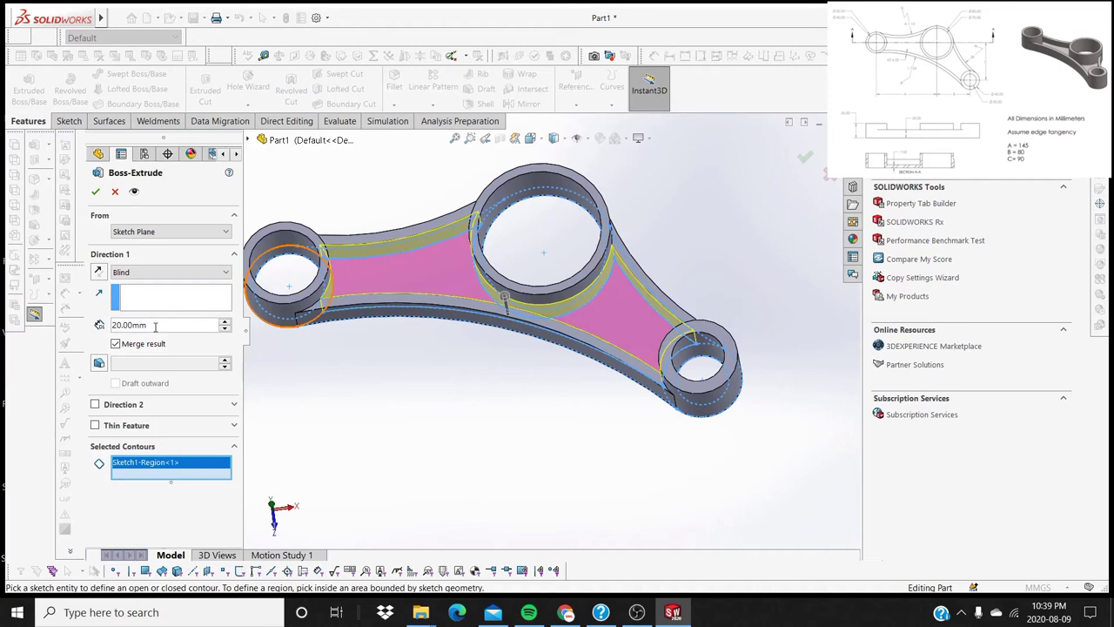
{"action": "type", "text": "7"}
{"action": "key", "text": "Return"}
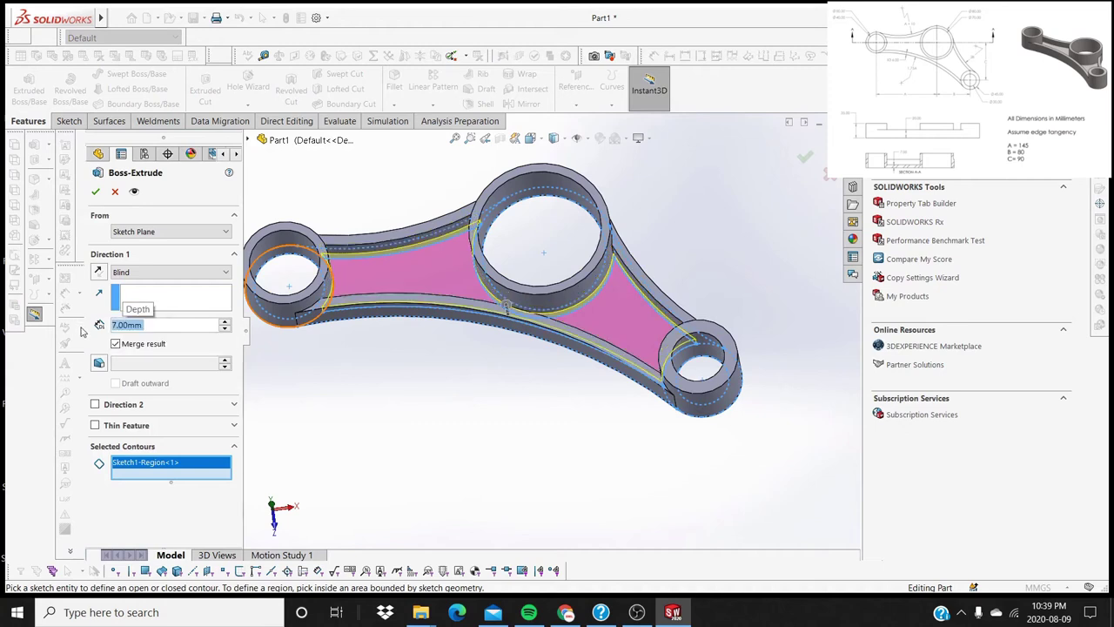
{"action": "left_click", "coordinate": [96, 192]}
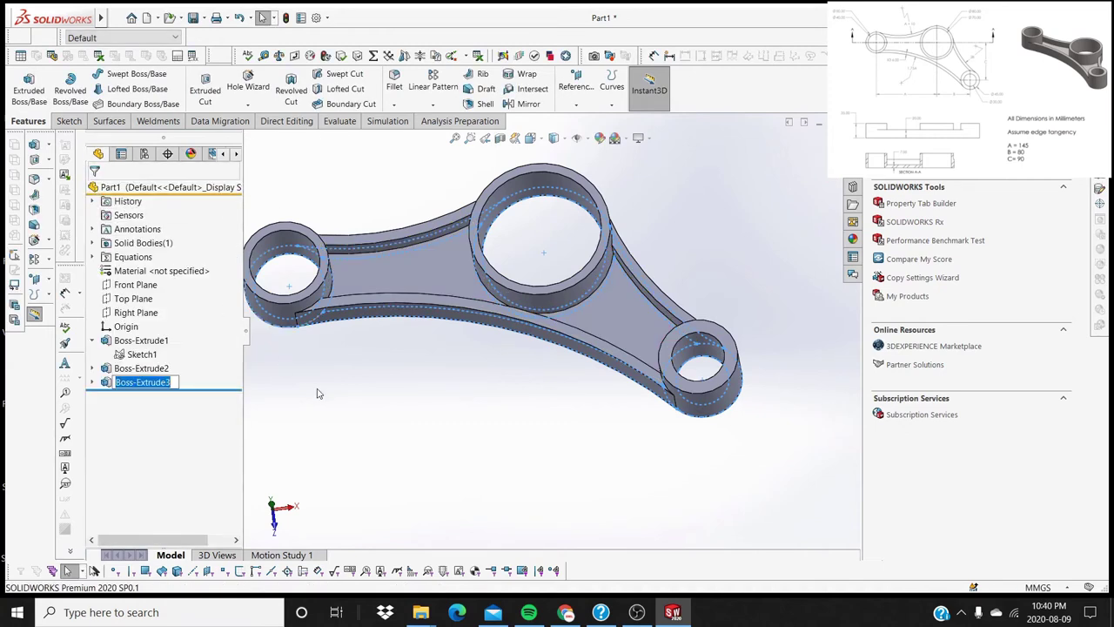
{"action": "middle_click_drag", "start_coordinate": [534, 326], "coordinate": [512, 311]}
{"action": "scroll", "coordinate": [512, 311], "scroll_direction": "up", "scroll_amount": 2}
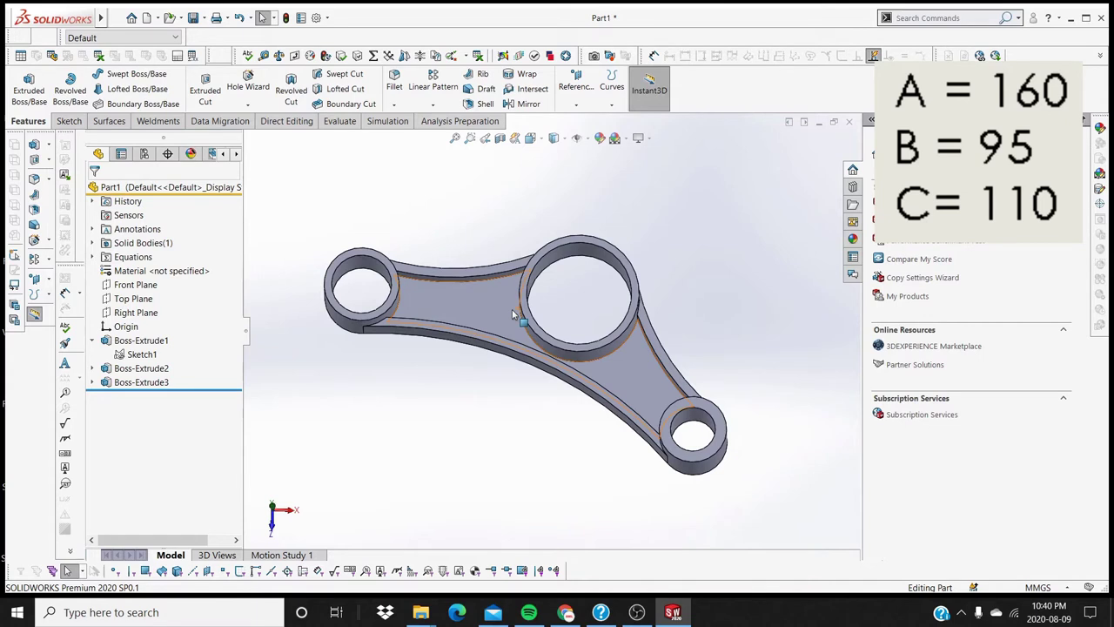
In Equations, set global variables A=160, B=95 and C=110 and rebuild the part.
{"action": "left_click", "coordinate": [374, 55]}
{"action": "left_click", "coordinate": [245, 90]}
{"action": "type", "text": "1"}
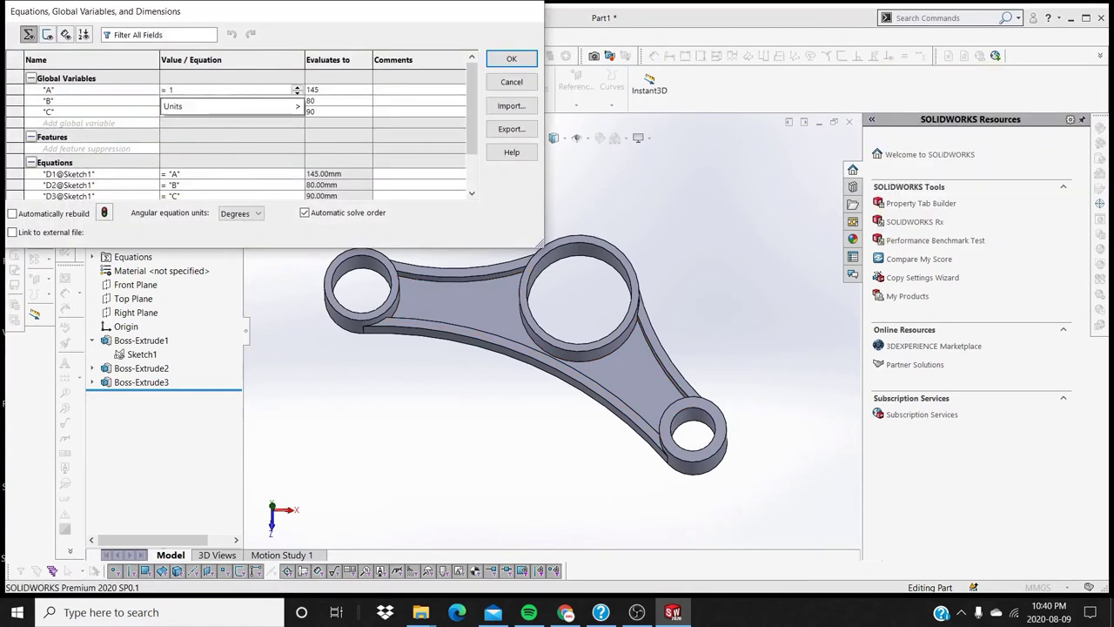
{"action": "type", "text": "60"}
{"action": "left_click", "coordinate": [197, 101]}
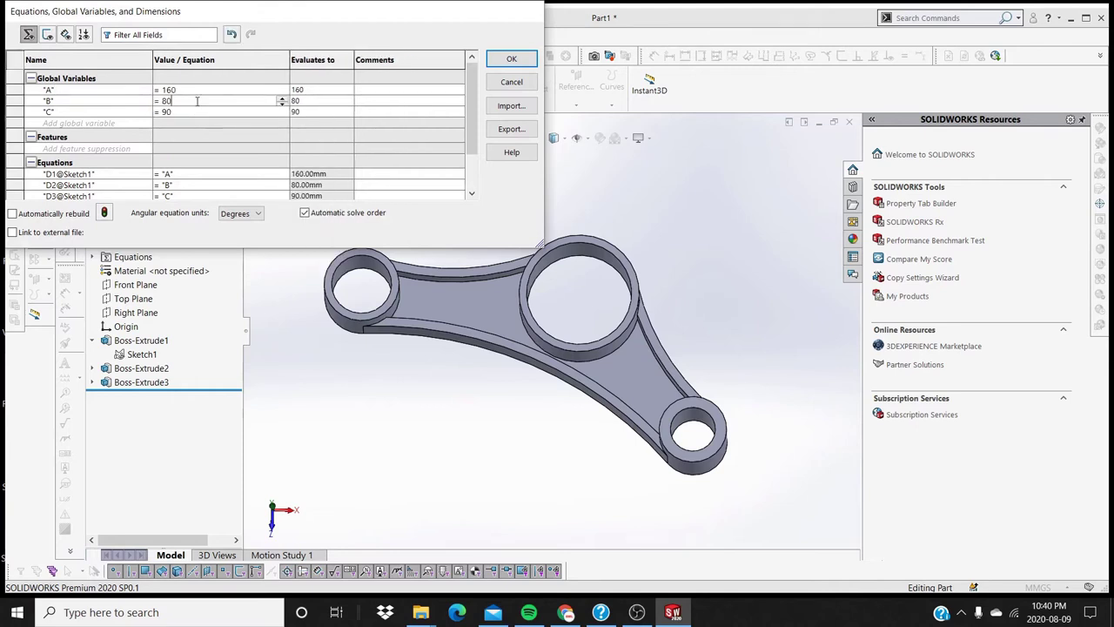
{"action": "key", "text": "BackSpace"}
{"action": "key", "text": "BackSpace"}
{"action": "type", "text": "9"}
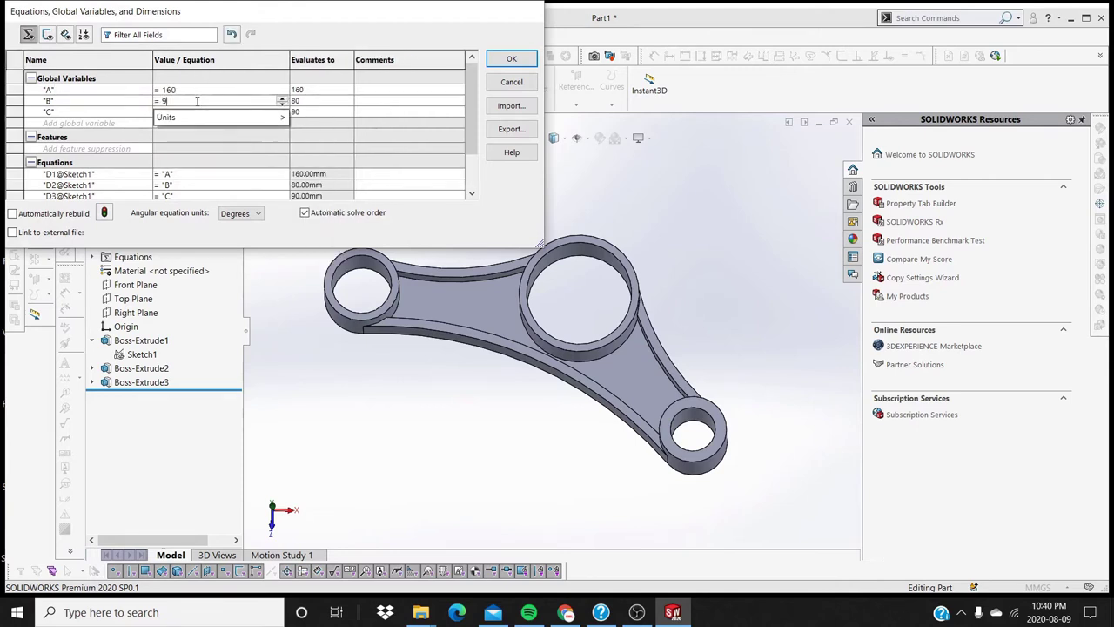
{"action": "type", "text": "5"}
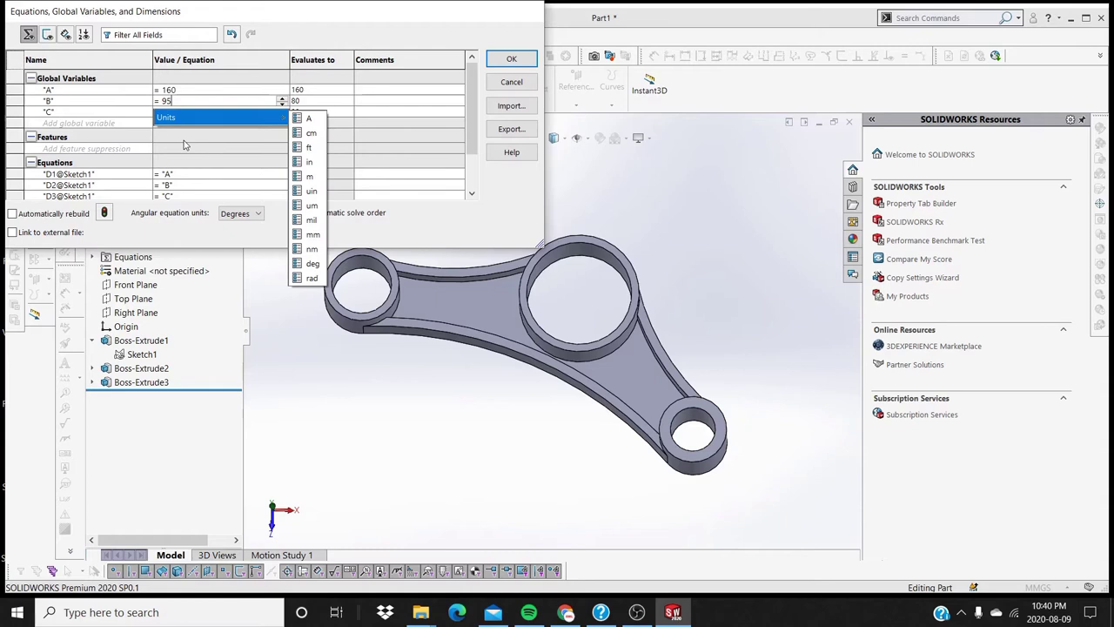
{"action": "left_click", "coordinate": [182, 111]}
{"action": "key", "text": "BackSpace"}
{"action": "key", "text": "BackSpace"}
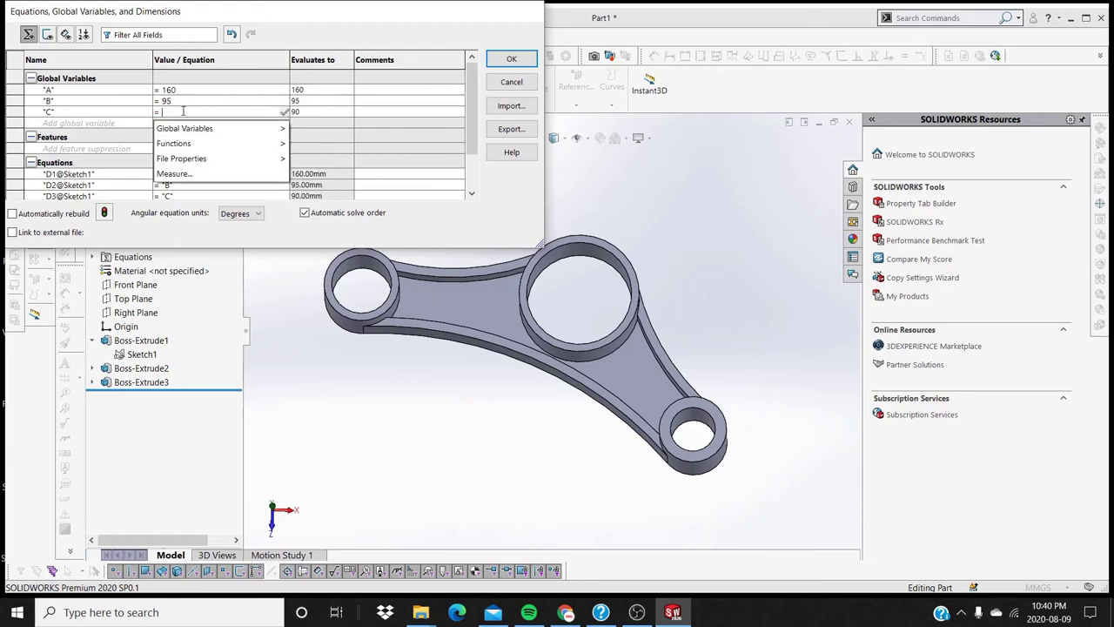
{"action": "type", "text": "110"}
{"action": "key", "text": "Tab"}
{"action": "left_click", "coordinate": [496, 59]}
{"action": "mouse_move", "coordinate": [600, 322]}
{"action": "middle_mouse_down"}
{"action": "mouse_move", "coordinate": [624, 337]}
{"action": "mouse_move", "coordinate": [582, 315]}
{"action": "middle_mouse_up"}
{"action": "scroll", "coordinate": [582, 316], "scroll_direction": "up", "scroll_amount": 2}
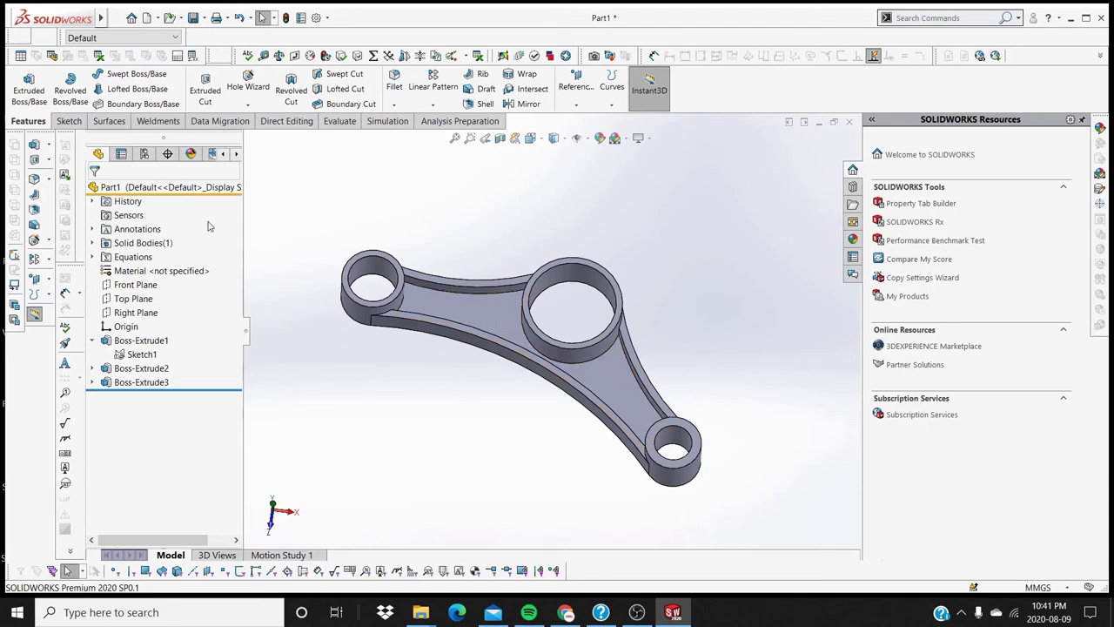
Open the part's material library and preview 6061 Alloy under Aluminium Alloys.
{"action": "right_click", "coordinate": [166, 190]}
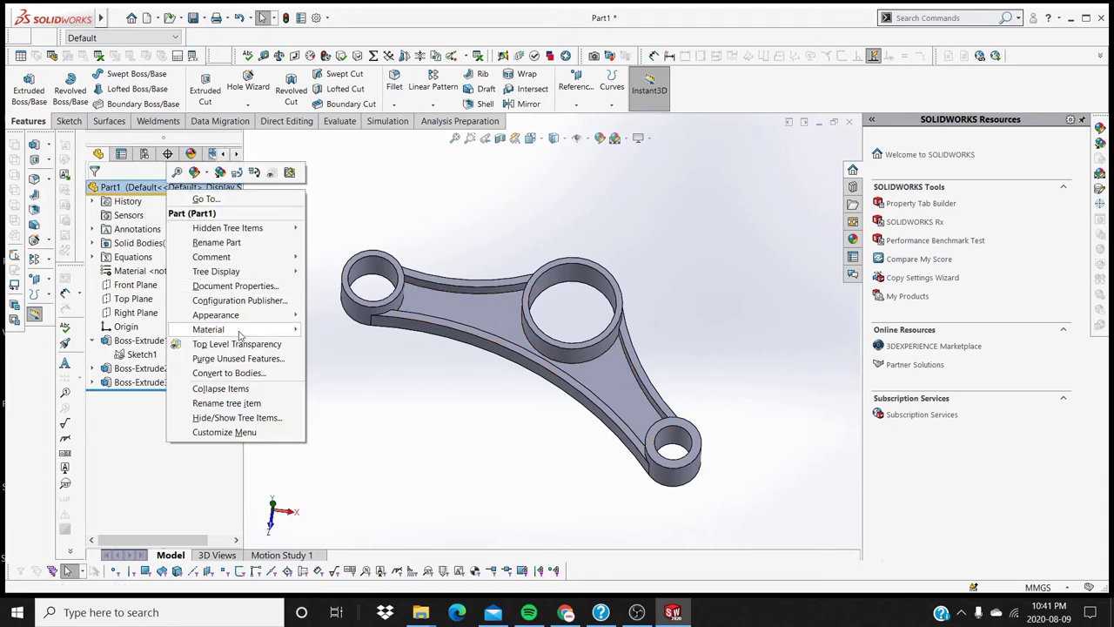
{"action": "mouse_move", "coordinate": [241, 330]}
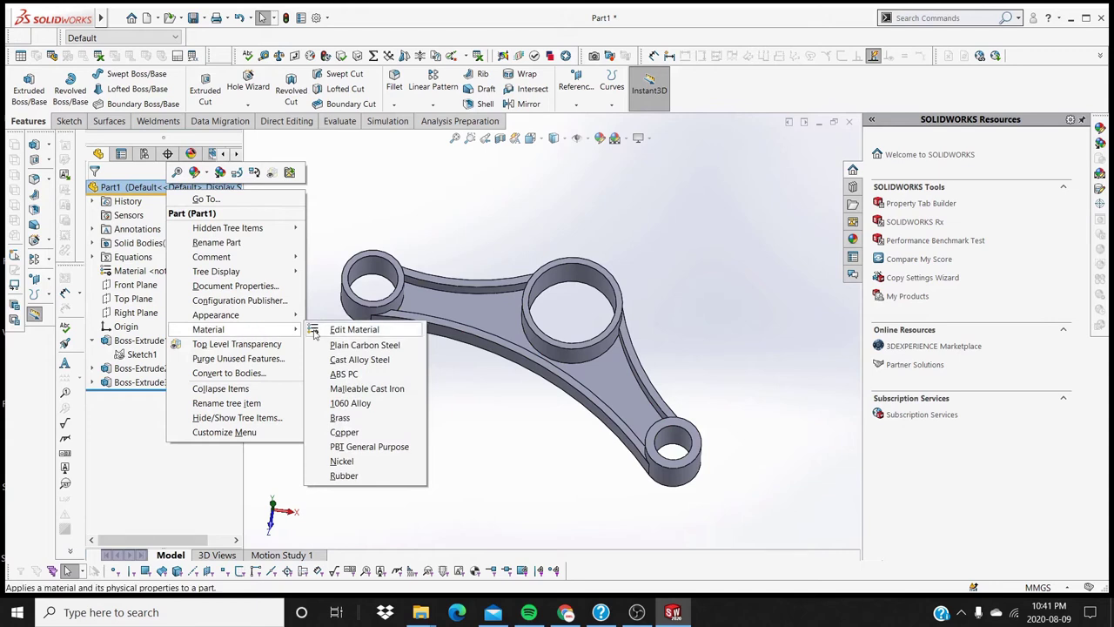
{"action": "left_click", "coordinate": [314, 331]}
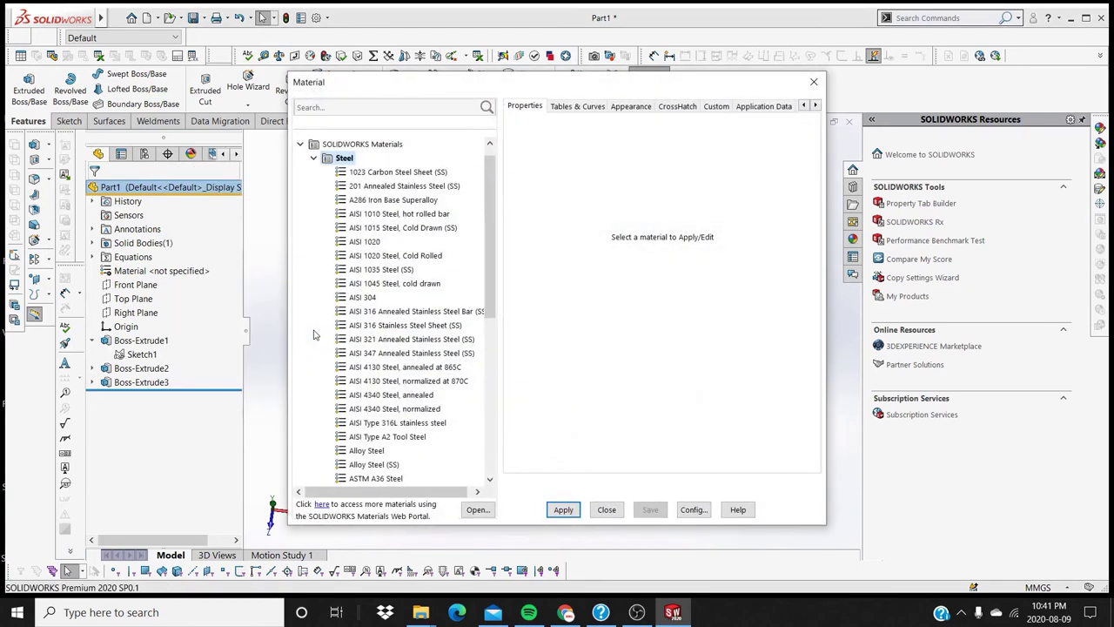
{"action": "left_click", "coordinate": [315, 159]}
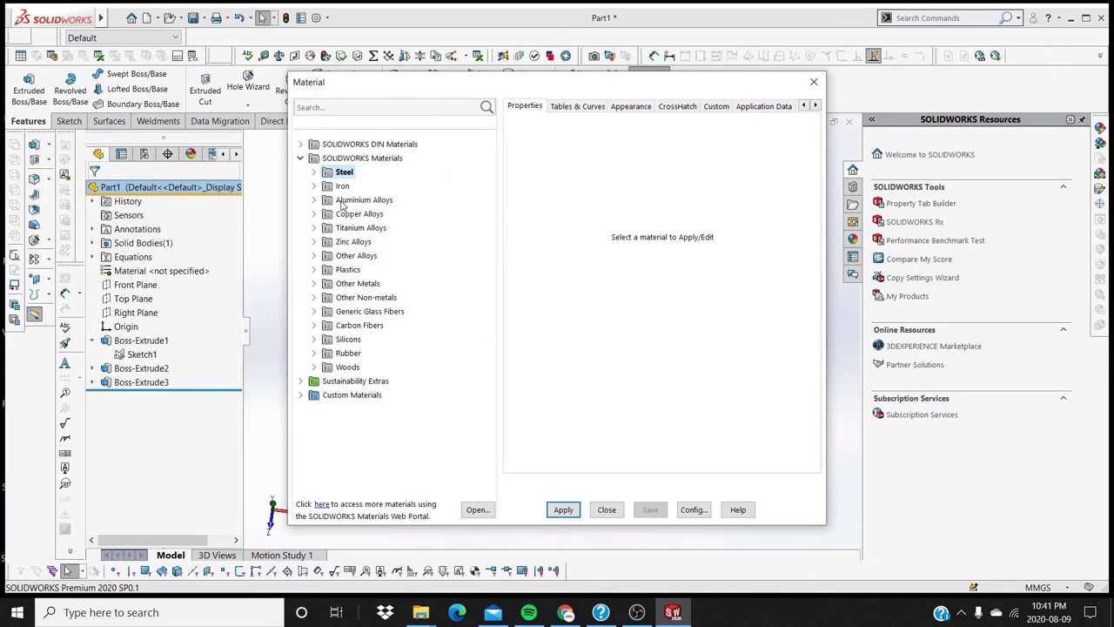
{"action": "left_click", "coordinate": [316, 203]}
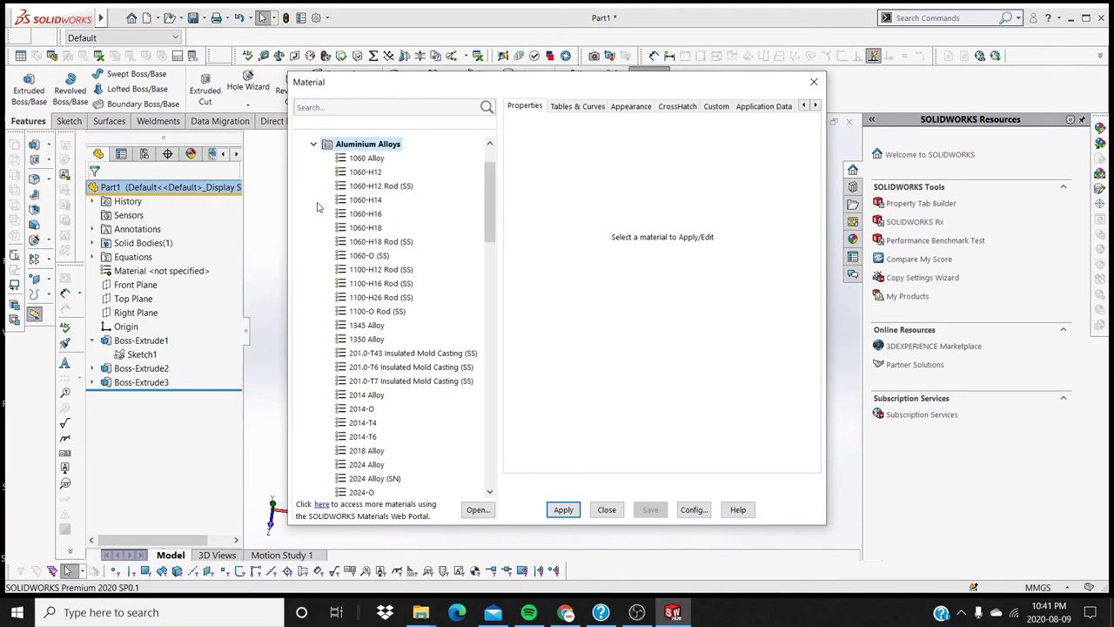
{"action": "scroll", "coordinate": [317, 208], "scroll_direction": "down", "scroll_amount": 10}
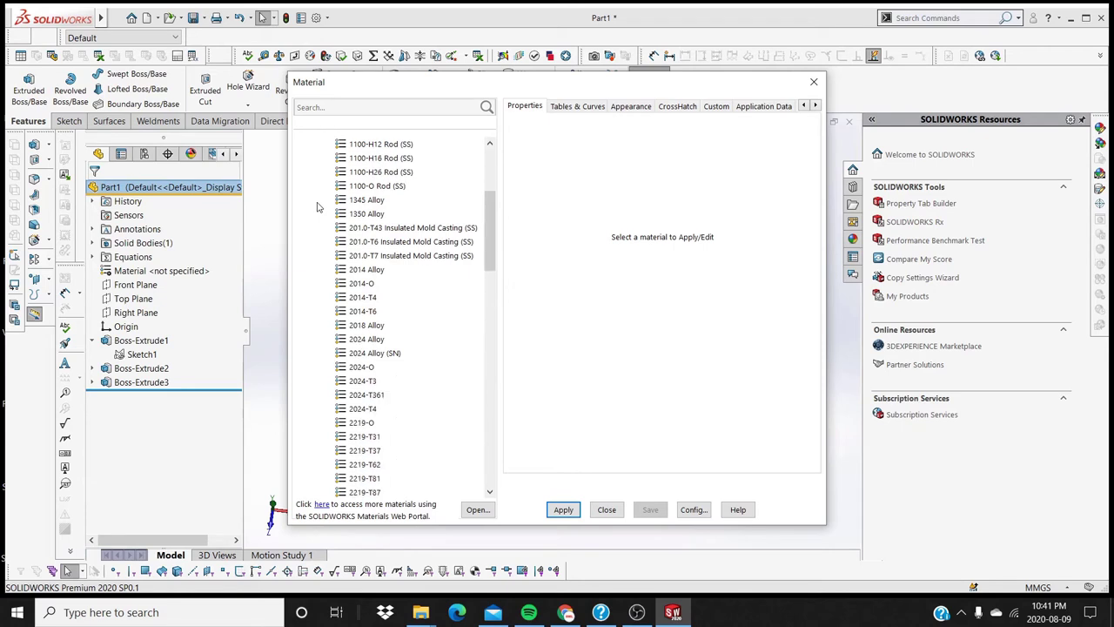
{"action": "scroll", "coordinate": [317, 211], "scroll_direction": "down", "scroll_amount": 5}
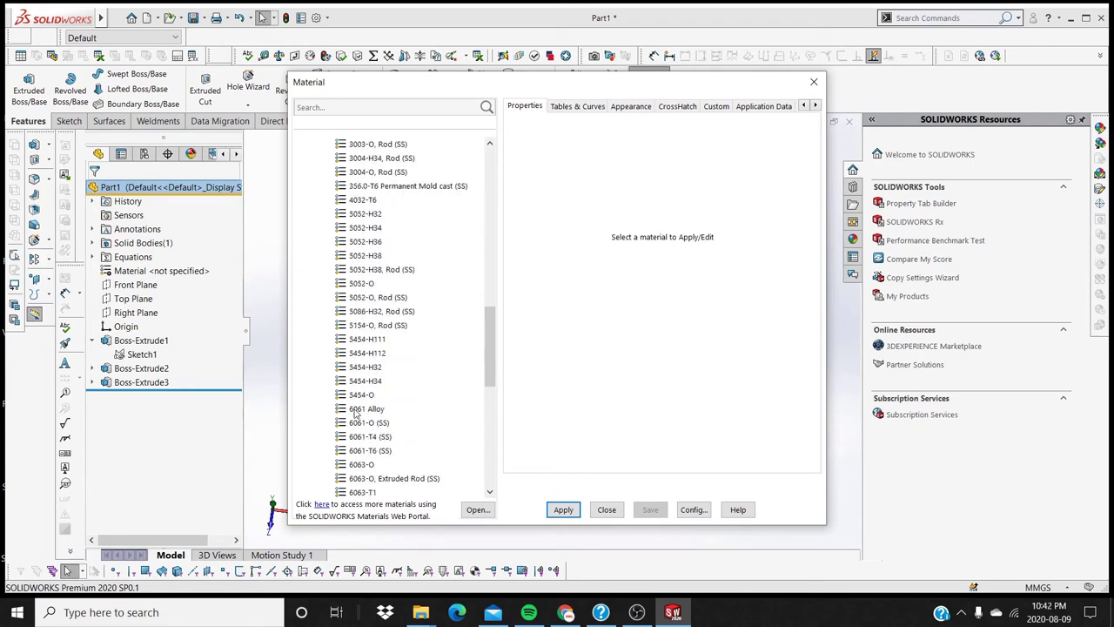
{"action": "left_click", "coordinate": [357, 410]}
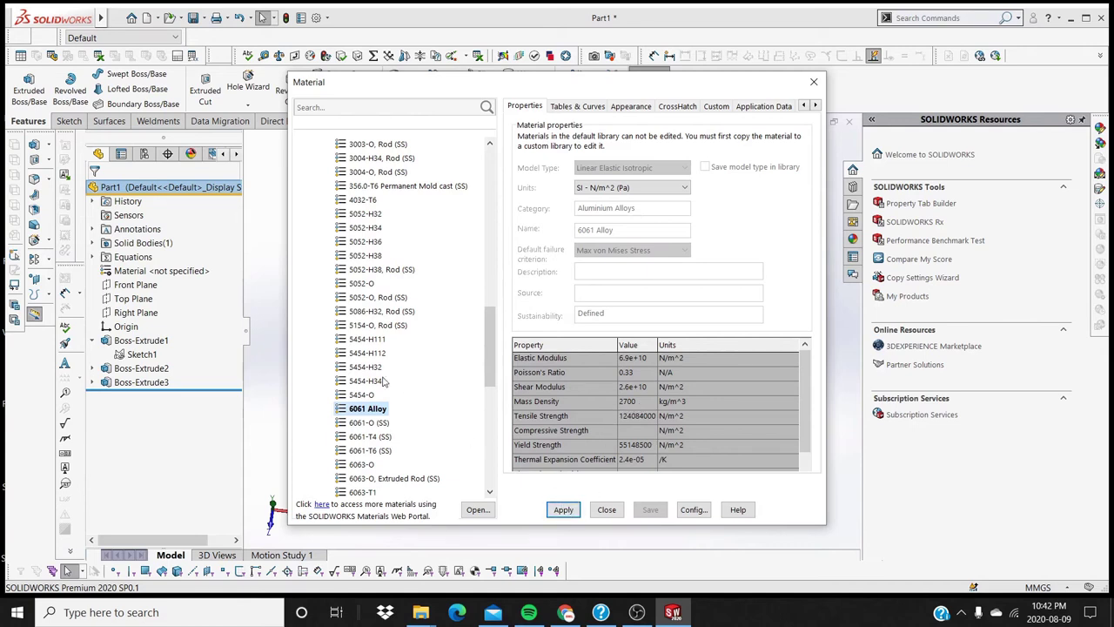
Apply Cast Alloy Steel to the part and bring up its mass properties.
{"action": "scroll", "coordinate": [342, 361], "scroll_direction": "up", "scroll_amount": 15}
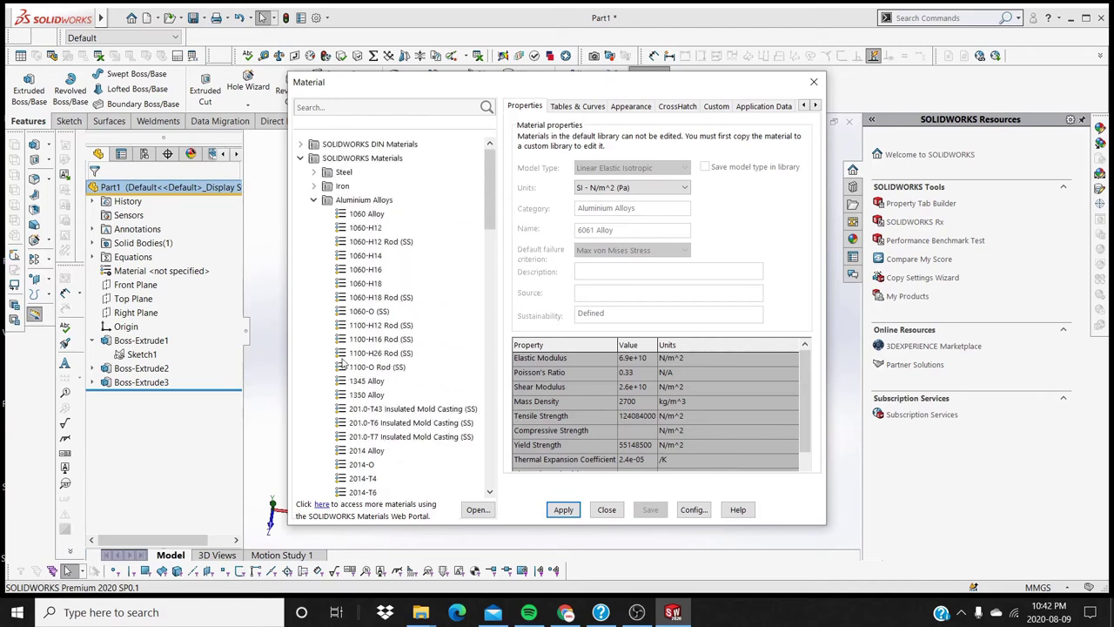
{"action": "left_click", "coordinate": [314, 173]}
{"action": "scroll", "coordinate": [348, 209], "scroll_direction": "down", "scroll_amount": 1}
{"action": "scroll", "coordinate": [353, 230], "scroll_direction": "down", "scroll_amount": 4}
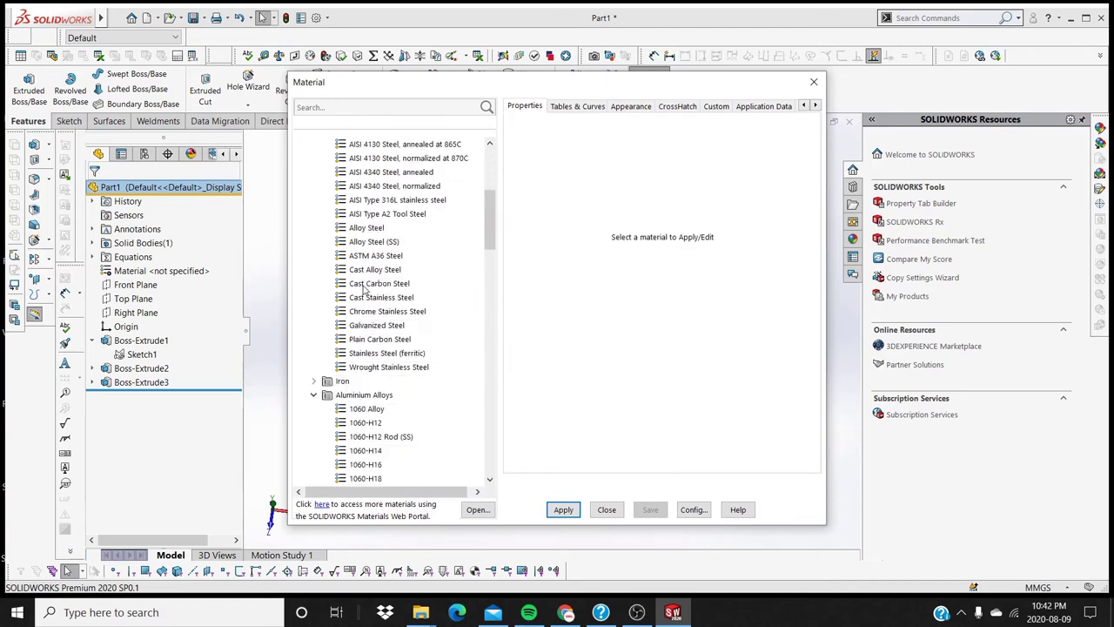
{"action": "left_click", "coordinate": [366, 270]}
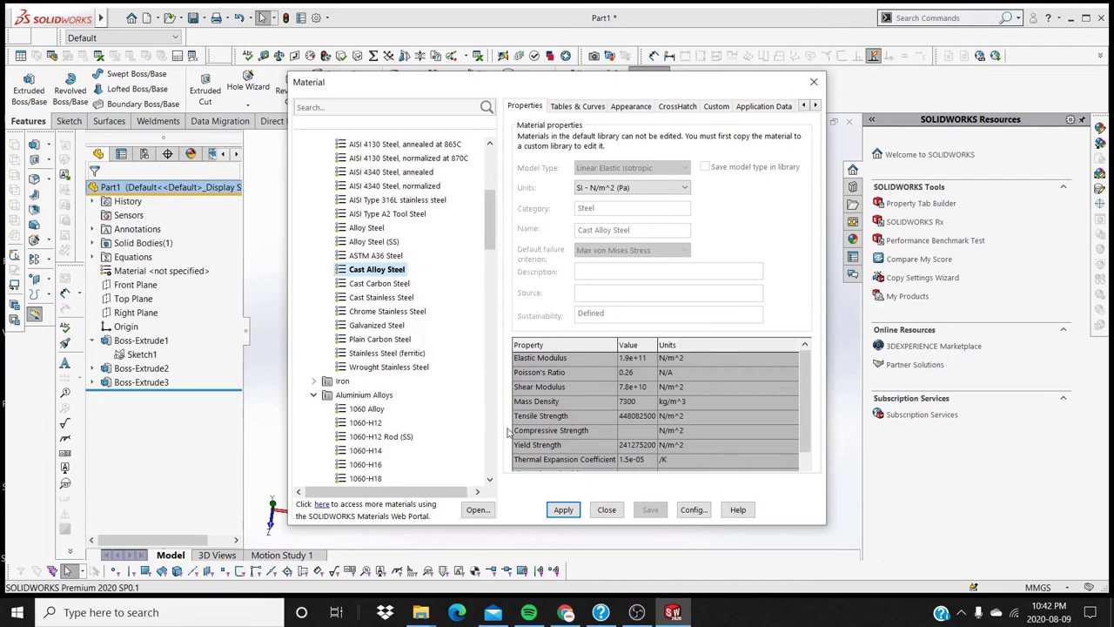
{"action": "left_click", "coordinate": [562, 510]}
{"action": "left_click", "coordinate": [607, 510]}
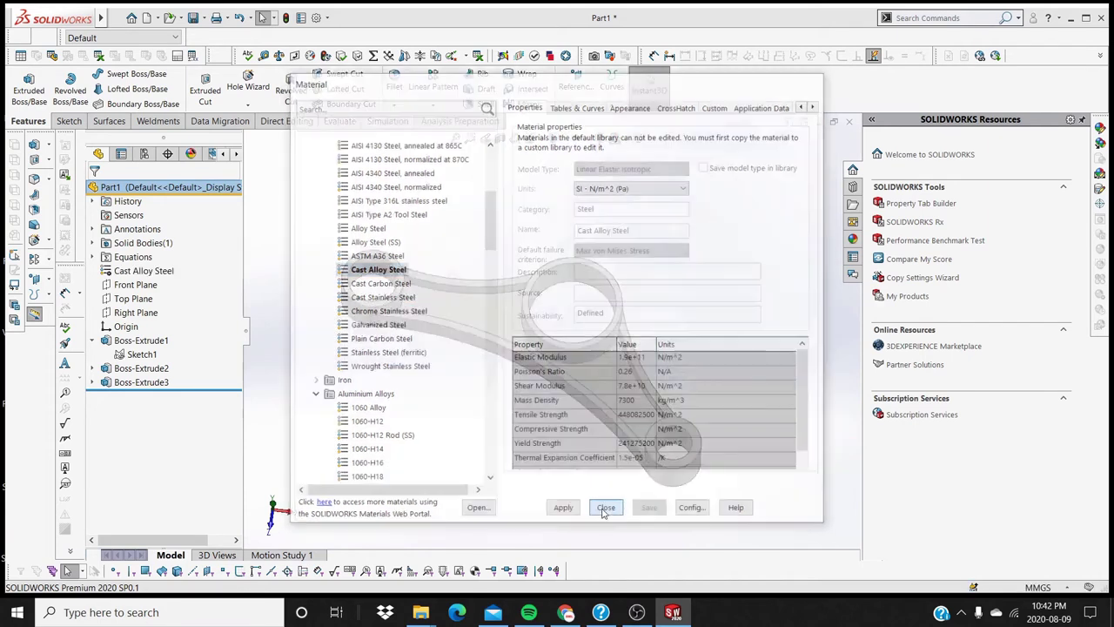
{"action": "middle_click_drag", "start_coordinate": [471, 386], "coordinate": [513, 313]}
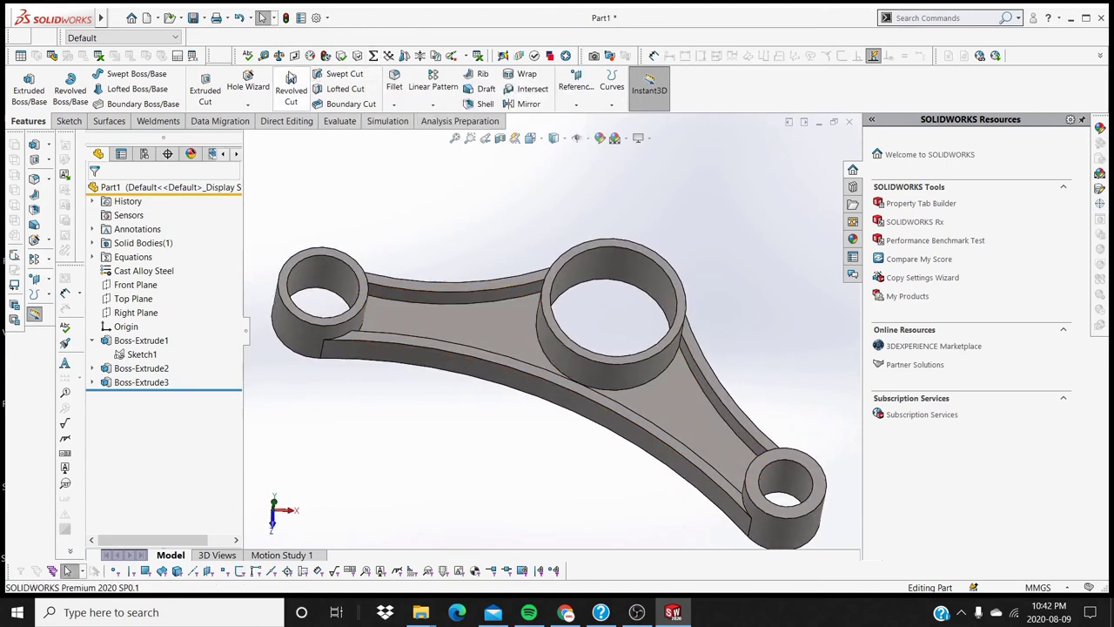
{"action": "left_click", "coordinate": [278, 56]}
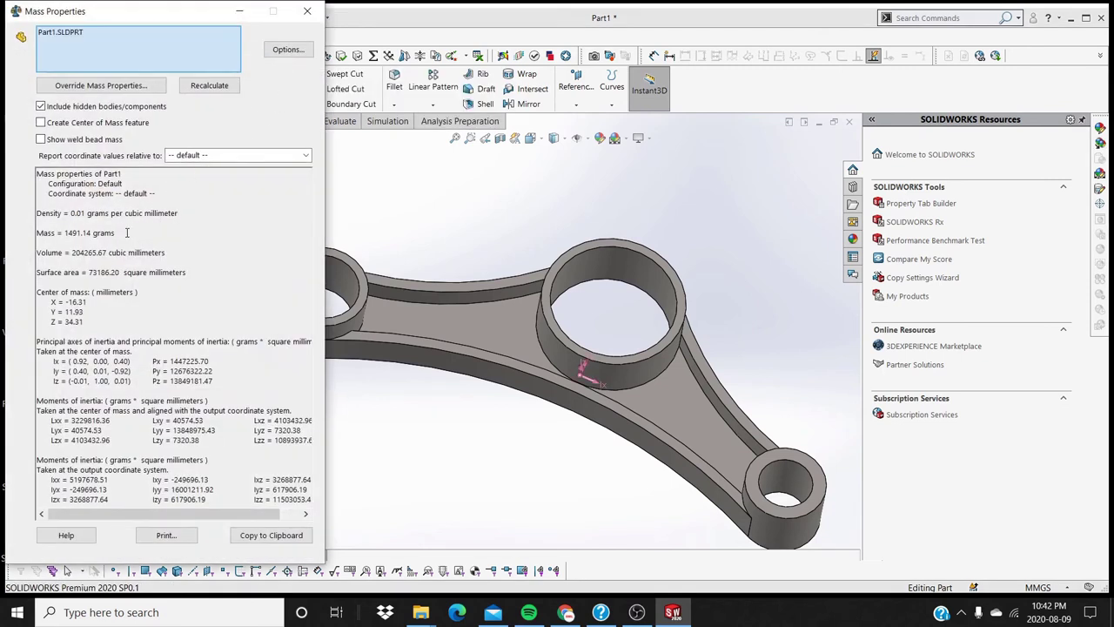
Review the reported mass, volume and centre of mass values.
{"action": "left_click_drag", "start_coordinate": [73, 241], "coordinate": [64, 233]}
{"action": "left_click_drag", "start_coordinate": [165, 253], "coordinate": [82, 253]}
{"action": "left_click", "coordinate": [74, 253]}
{"action": "left_click_drag", "start_coordinate": [84, 322], "coordinate": [47, 283]}
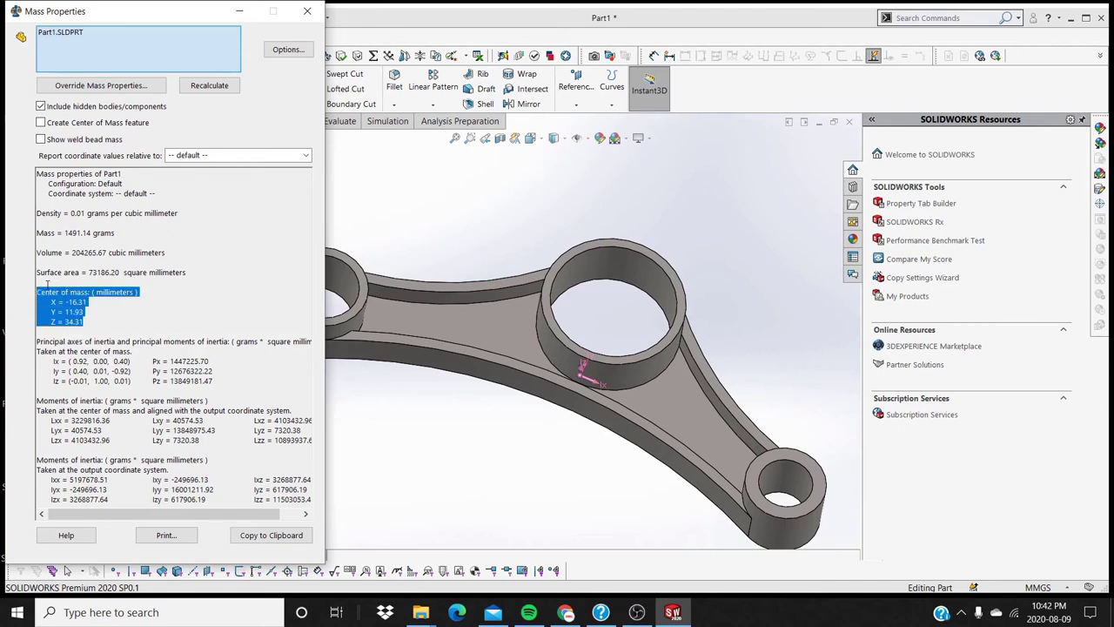
{"action": "left_click", "coordinate": [96, 313]}
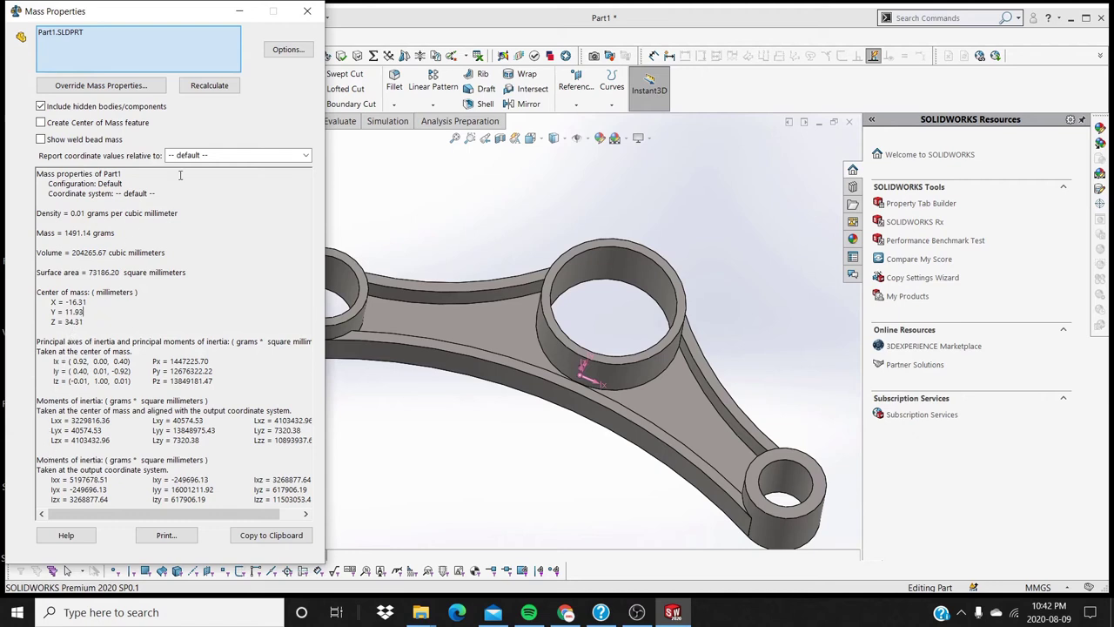
Switch the report to custom settings with mass in pounds and an extra decimal place.
{"action": "left_click", "coordinate": [282, 49]}
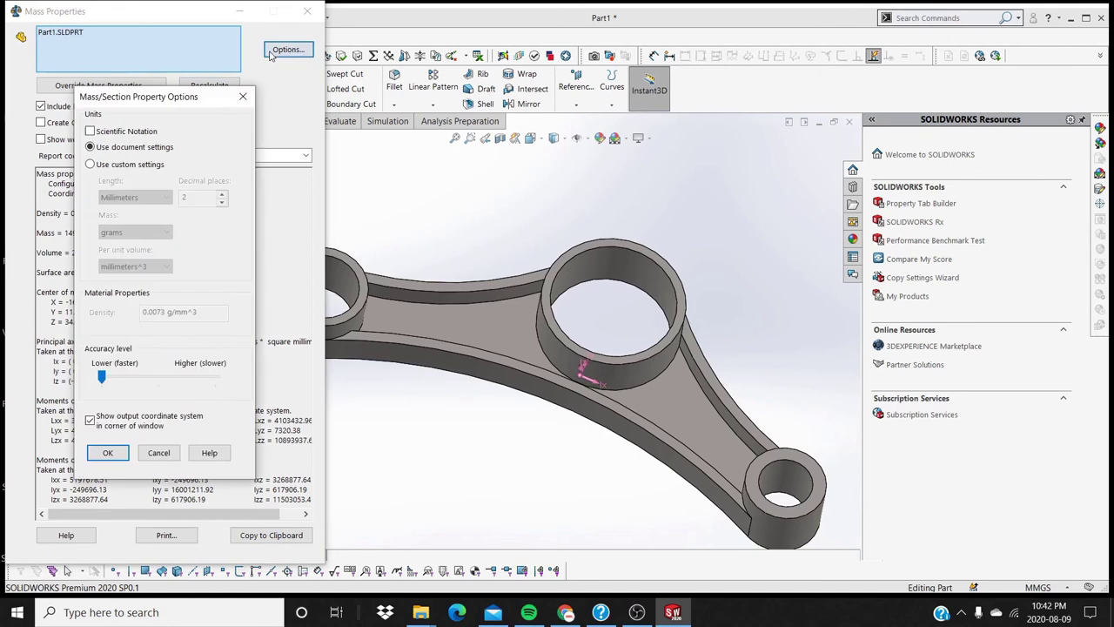
{"action": "left_click", "coordinate": [90, 166]}
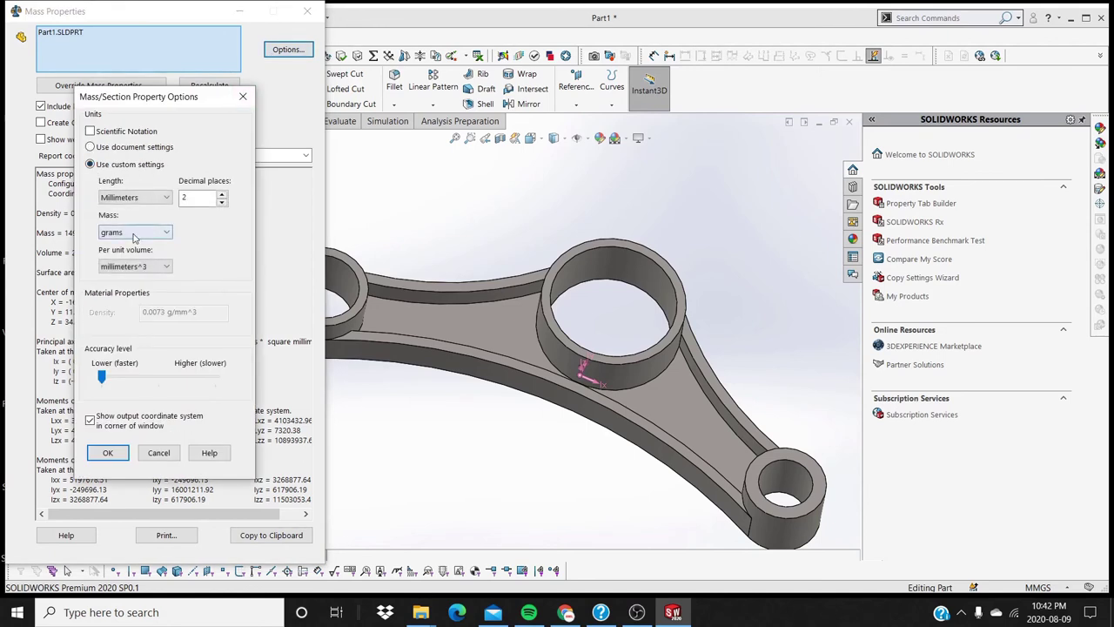
{"action": "left_click", "coordinate": [137, 233]}
{"action": "left_click", "coordinate": [116, 275]}
{"action": "left_click", "coordinate": [222, 195]}
{"action": "left_click", "coordinate": [108, 452]}
Read the 3.2874 lb mass and close the Mass Properties report.
{"action": "left_click_drag", "start_coordinate": [116, 233], "coordinate": [63, 233]}
{"action": "left_click", "coordinate": [64, 232]}
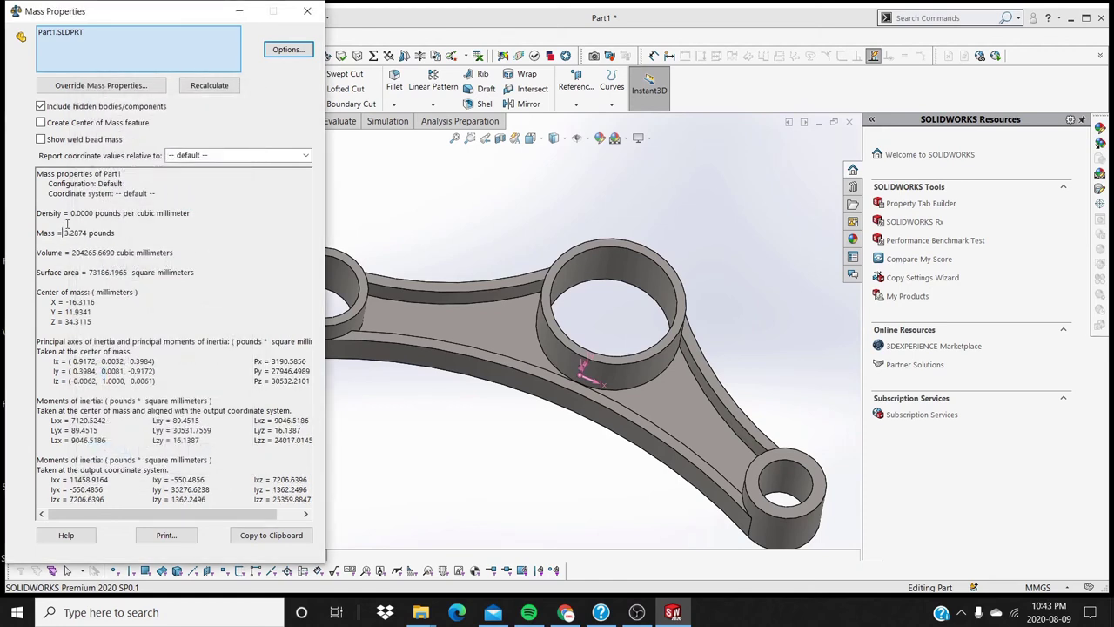
{"action": "right_click", "coordinate": [87, 48]}
{"action": "left_click", "coordinate": [71, 55]}
{"action": "left_click", "coordinate": [307, 11]}
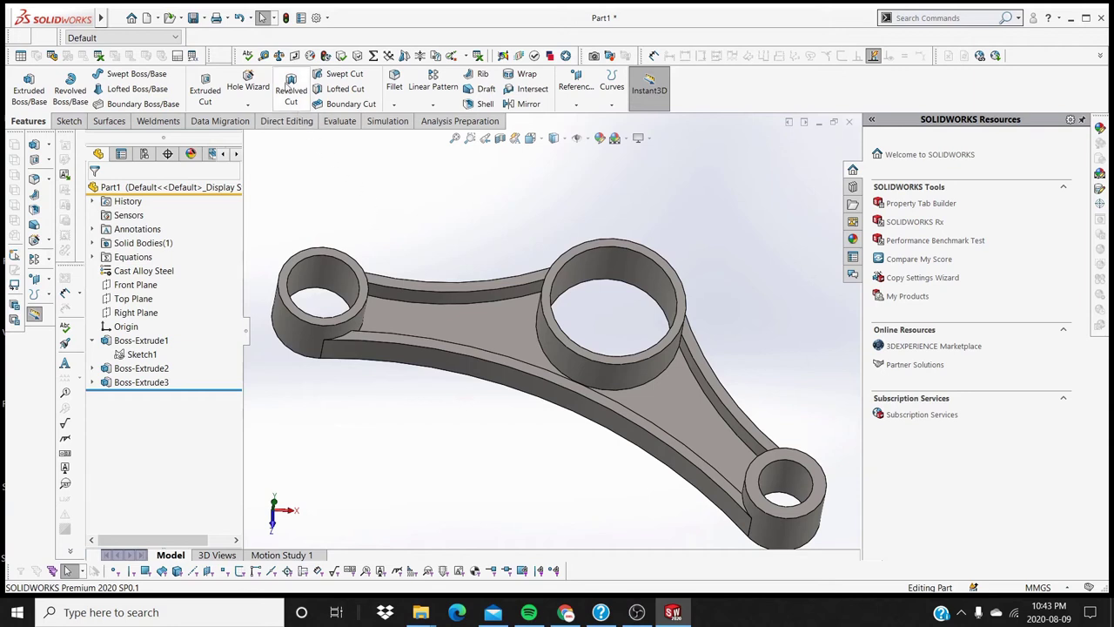
Measure from the arm's top face to the large boss's top face.
{"action": "left_click", "coordinate": [265, 57]}
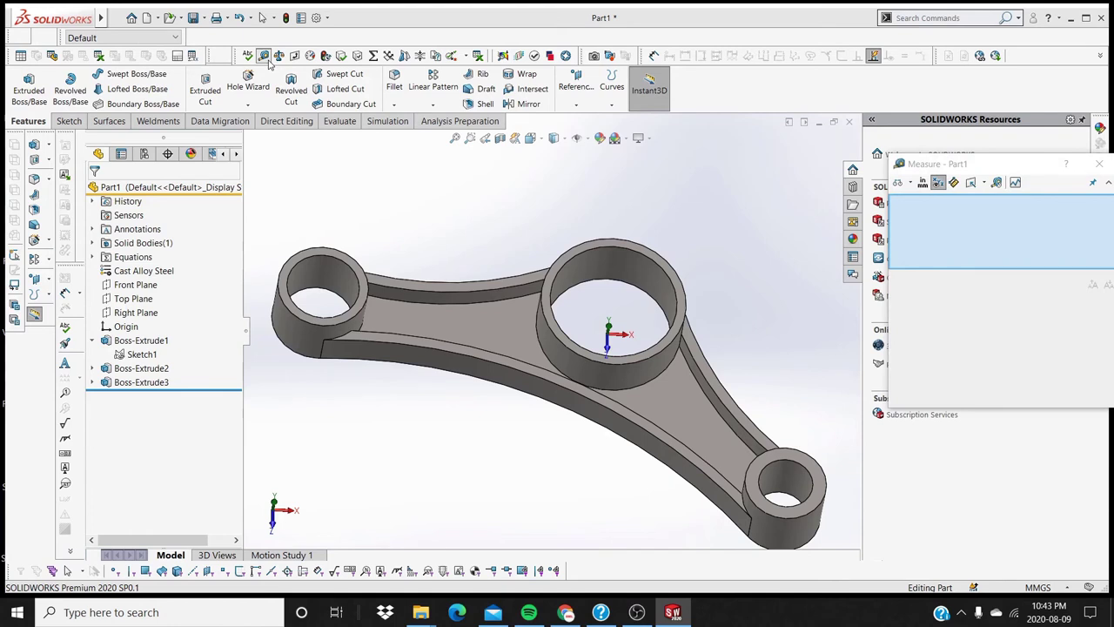
{"action": "left_click", "coordinate": [477, 294]}
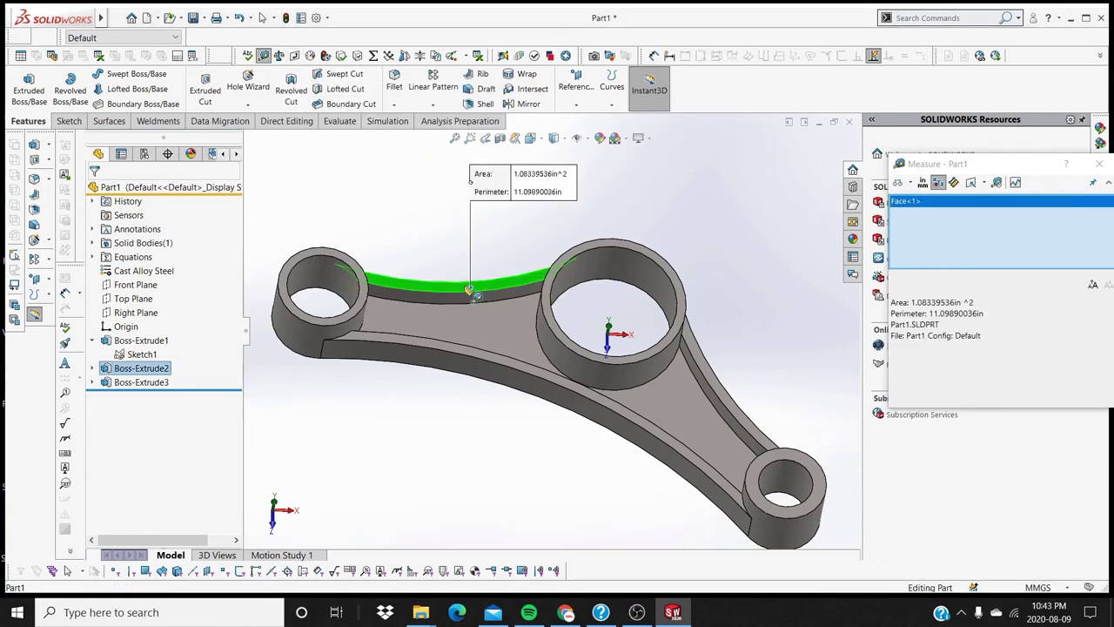
{"action": "left_click", "coordinate": [918, 304]}
{"action": "left_click", "coordinate": [910, 304]}
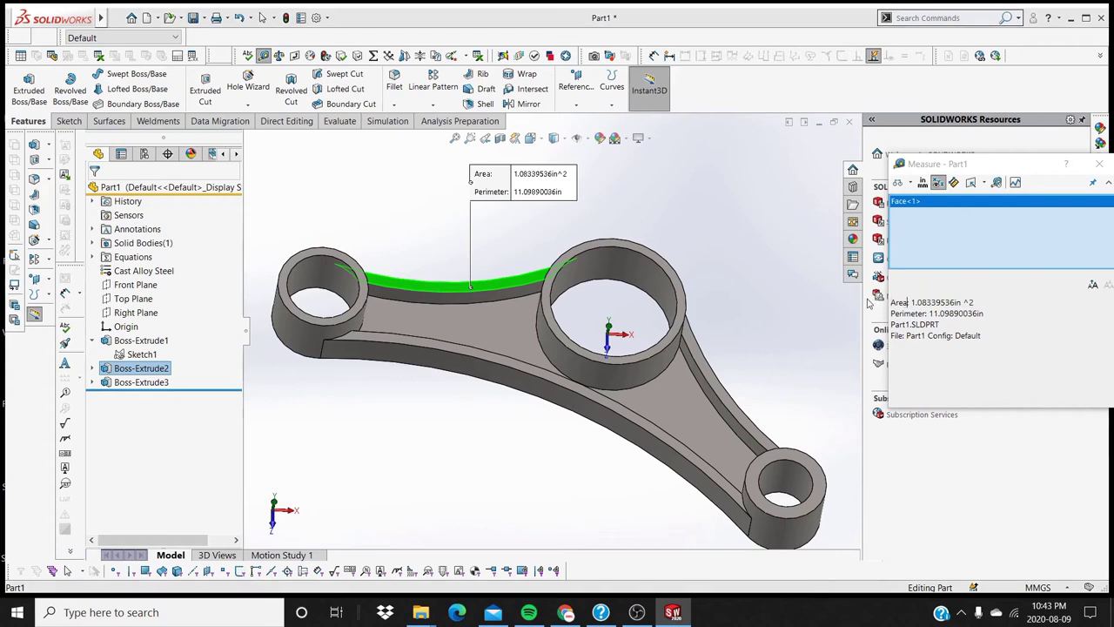
{"action": "left_click", "coordinate": [604, 245]}
{"action": "scroll", "coordinate": [590, 296], "scroll_direction": "down", "scroll_amount": 2}
{"action": "scroll", "coordinate": [592, 297], "scroll_direction": "down", "scroll_amount": 3}
{"action": "scroll", "coordinate": [557, 261], "scroll_direction": "up", "scroll_amount": 2}
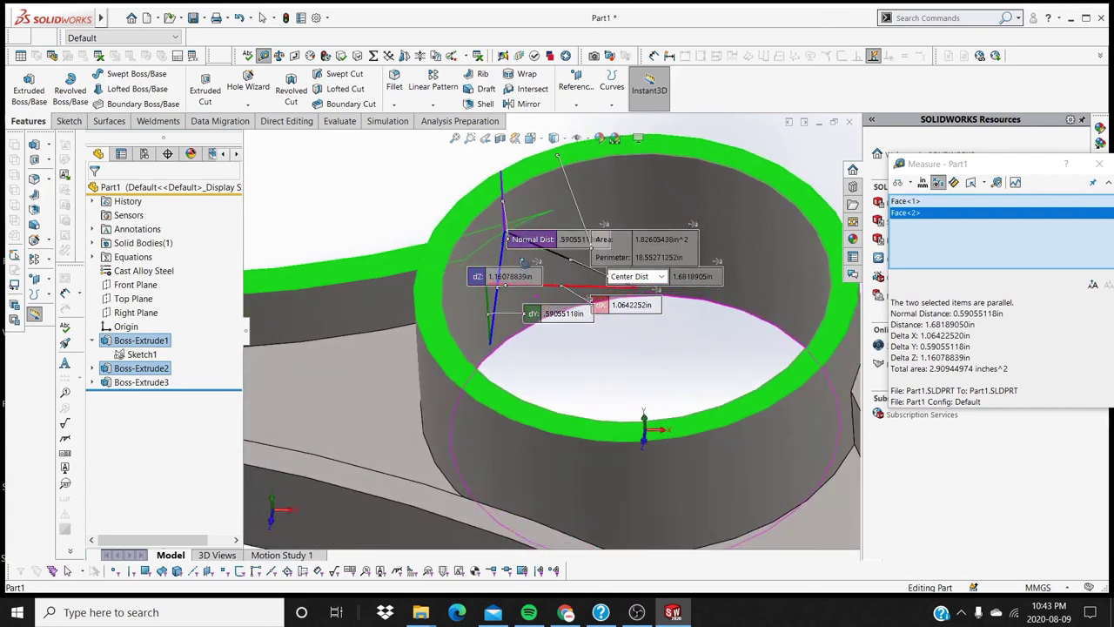
{"action": "scroll", "coordinate": [518, 222], "scroll_direction": "up", "scroll_amount": 2}
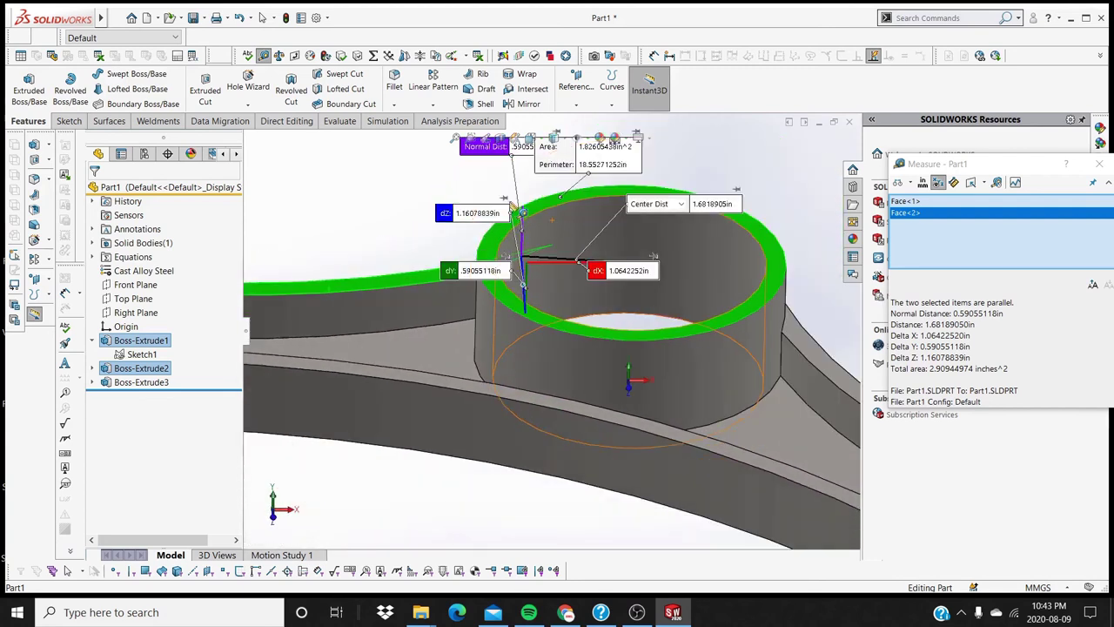
{"action": "scroll", "coordinate": [483, 208], "scroll_direction": "up", "scroll_amount": 1}
Rearrange the dZ, dY and dX callouts and inspect the 0.59055118 in result.
{"action": "left_click_drag", "start_coordinate": [439, 248], "coordinate": [366, 199]}
{"action": "left_click_drag", "start_coordinate": [487, 293], "coordinate": [613, 338]}
{"action": "left_click_drag", "start_coordinate": [601, 292], "coordinate": [604, 329]}
{"action": "scroll", "coordinate": [503, 268], "scroll_direction": "down", "scroll_amount": 4}
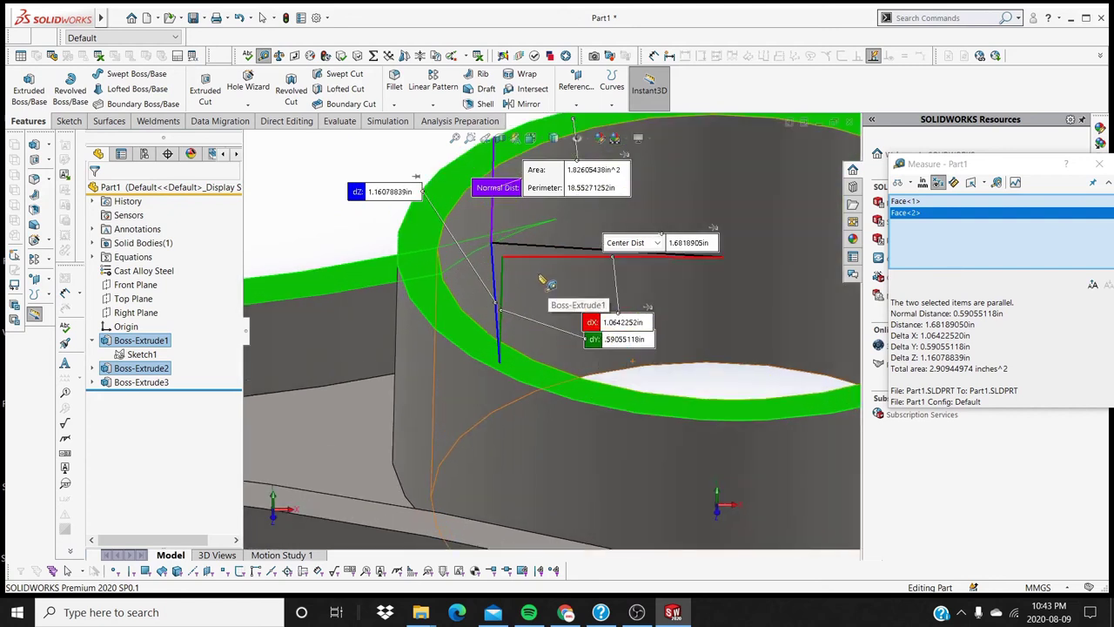
{"action": "scroll", "coordinate": [503, 268], "scroll_direction": "down", "scroll_amount": 1}
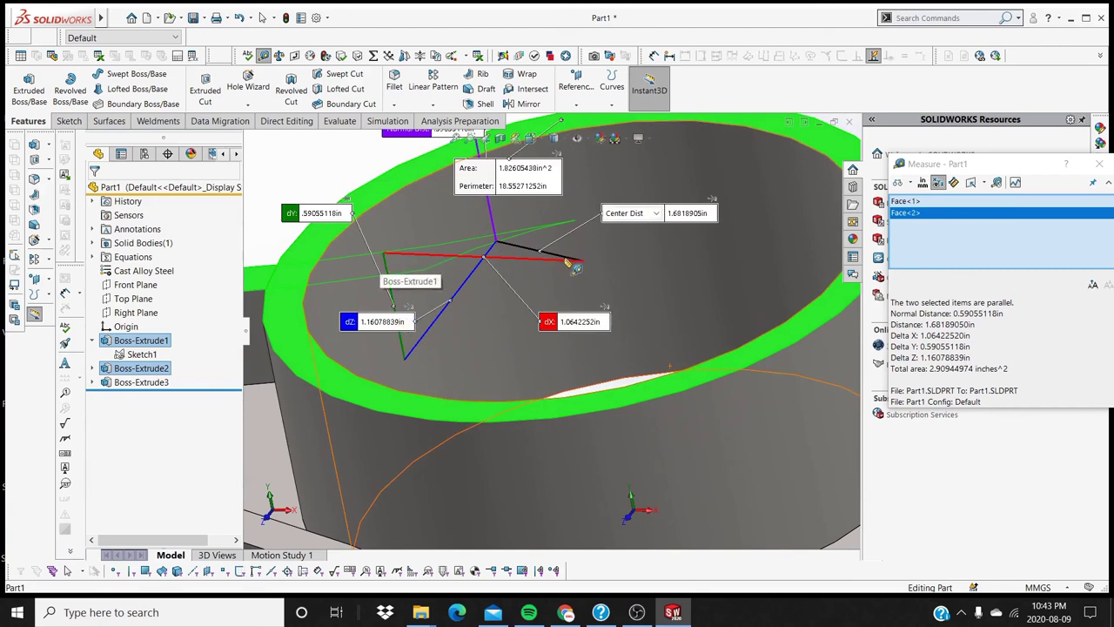
{"action": "middle_click_drag", "start_coordinate": [572, 267], "coordinate": [621, 292]}
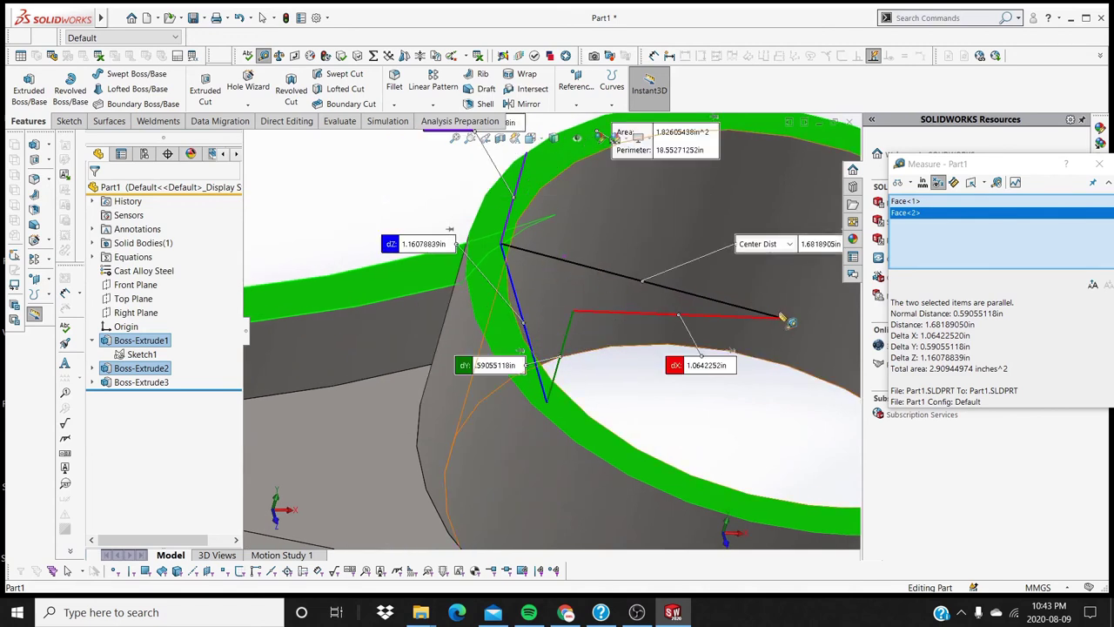
{"action": "left_click", "coordinate": [974, 369]}
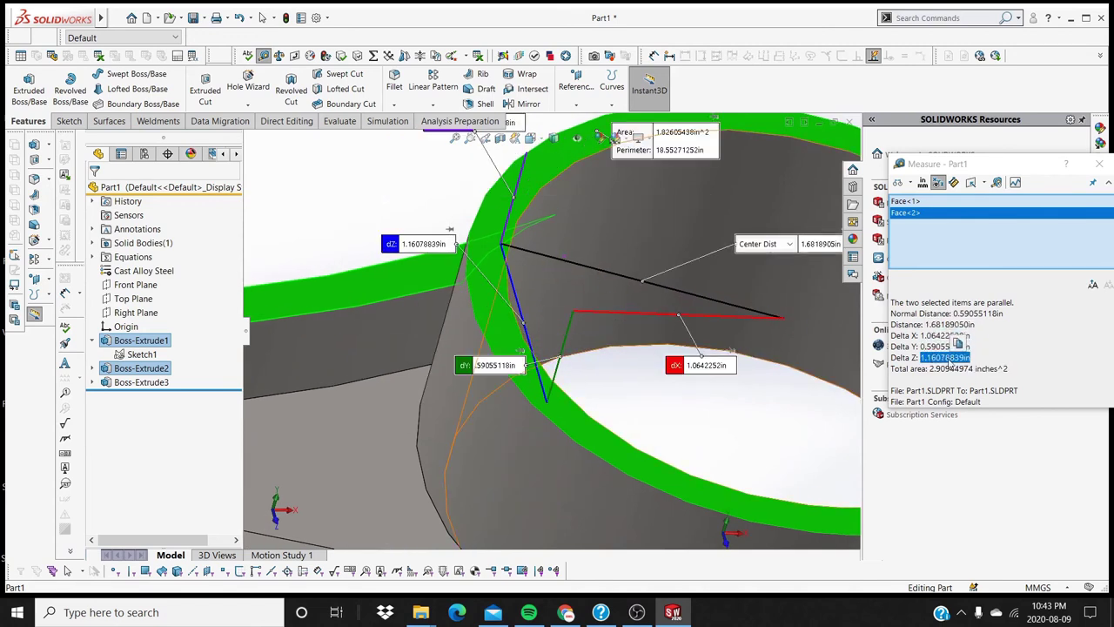
{"action": "key", "text": "f"}
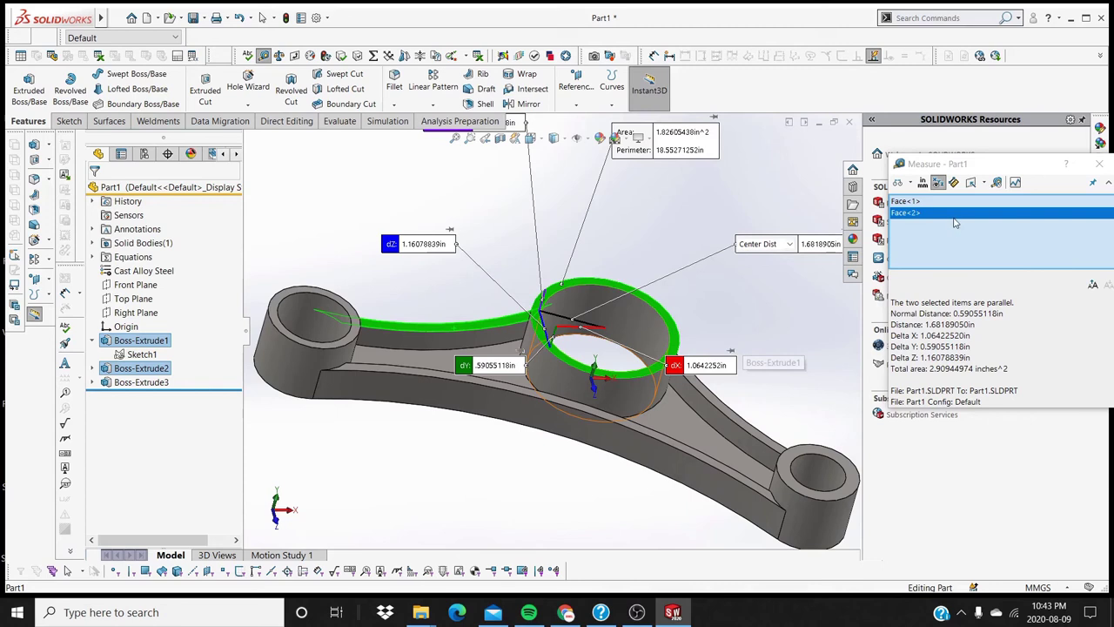
{"action": "right_click", "coordinate": [958, 222]}
Select the left and middle hole edges to measure the distance between them.
{"action": "left_click", "coordinate": [1001, 226]}
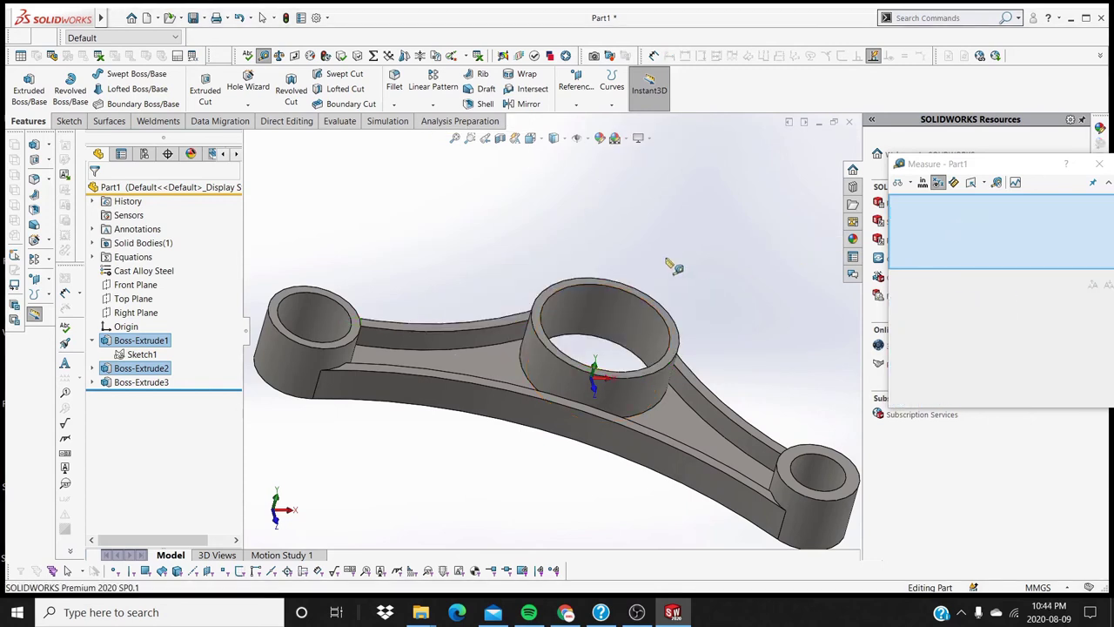
{"action": "middle_click_drag", "start_coordinate": [667, 258], "coordinate": [387, 361]}
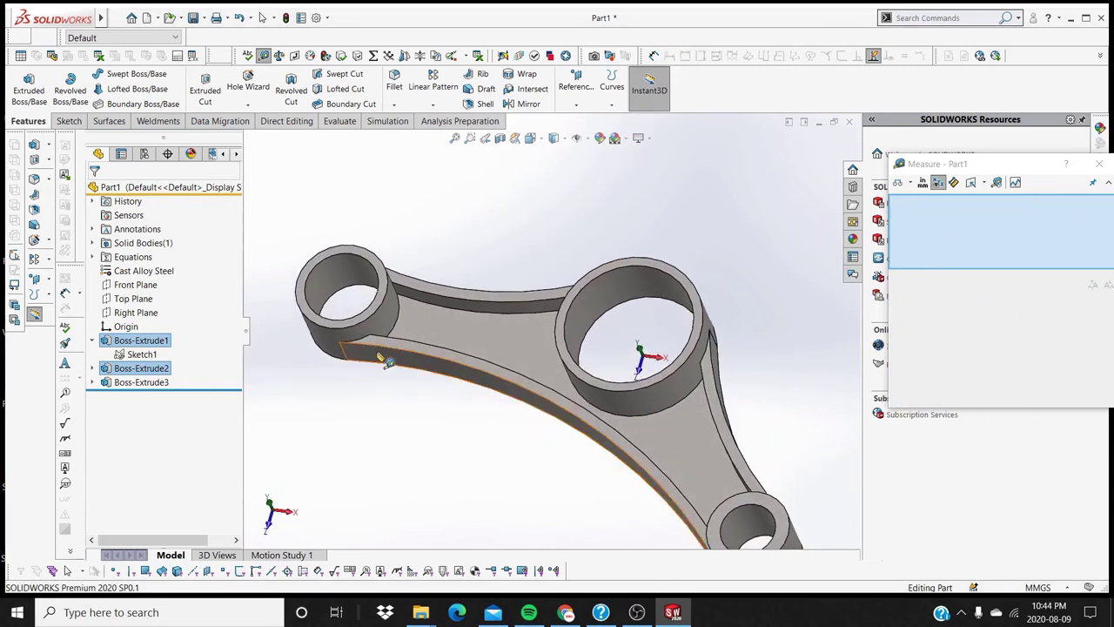
{"action": "left_click", "coordinate": [357, 260]}
{"action": "left_click", "coordinate": [635, 264]}
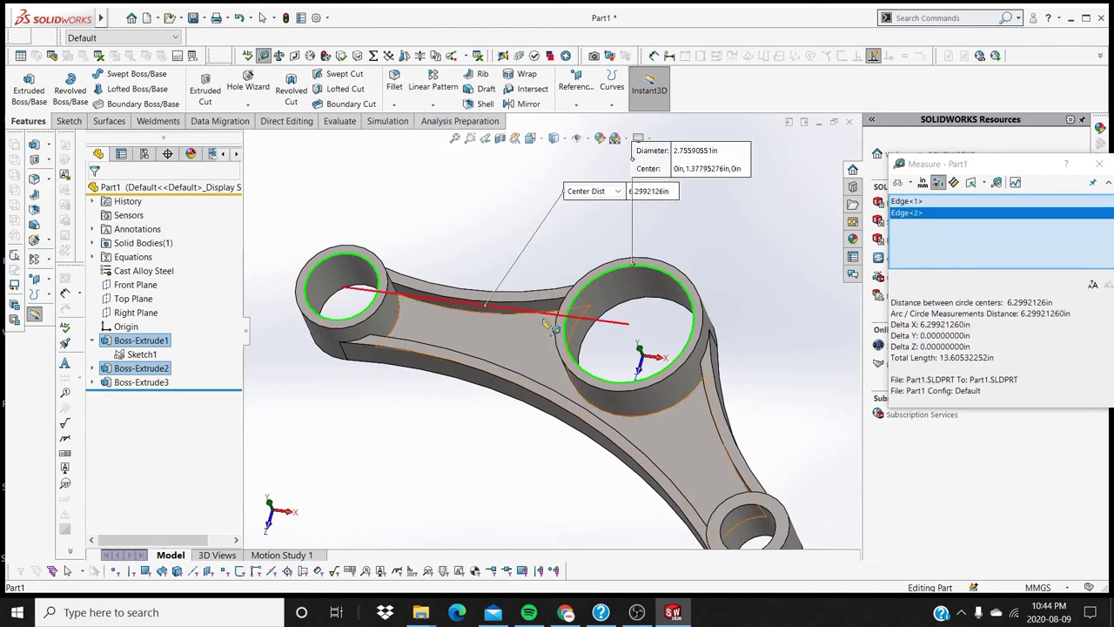
{"action": "middle_click_drag", "start_coordinate": [546, 328], "coordinate": [554, 301]}
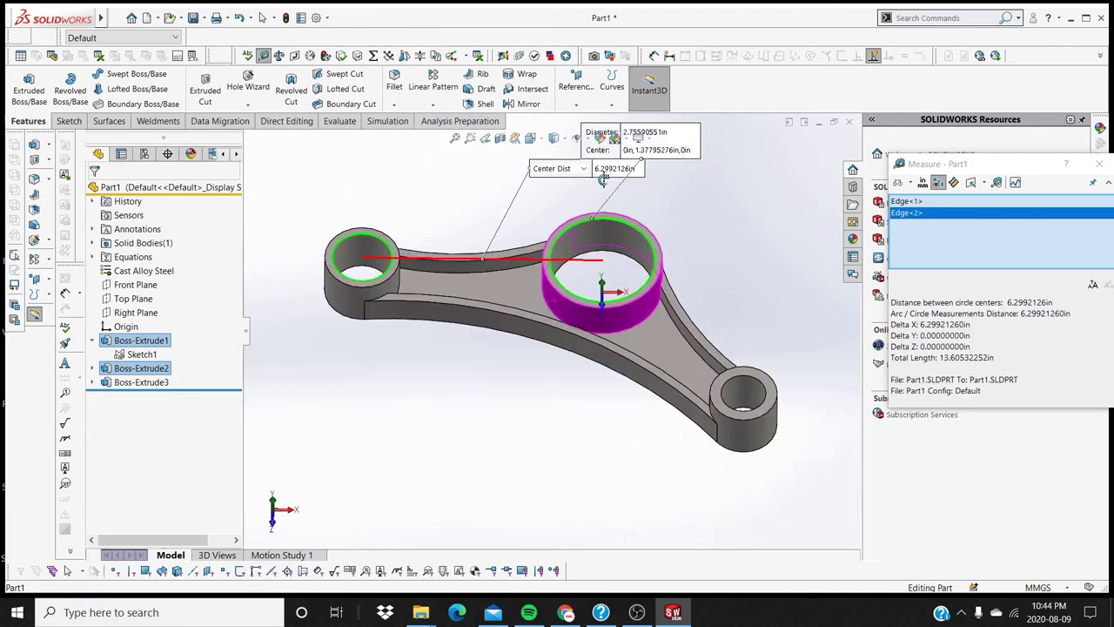
Switch the measurement units to millimetres, giving 160 mm centre to centre.
{"action": "left_click", "coordinate": [923, 184]}
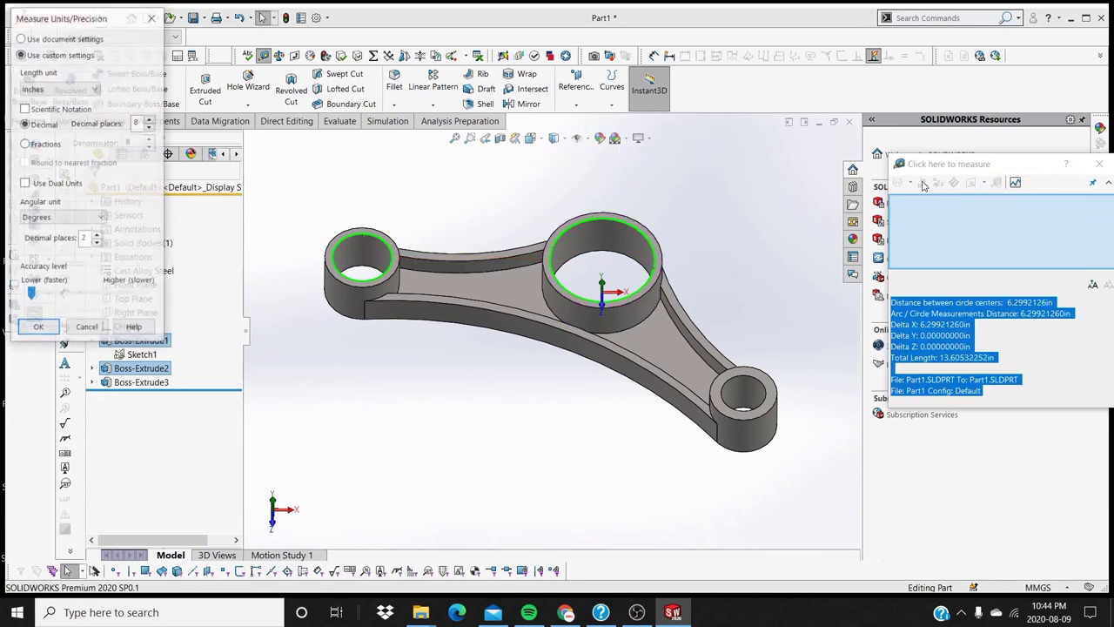
{"action": "left_click", "coordinate": [52, 90]}
{"action": "left_click", "coordinate": [40, 129]}
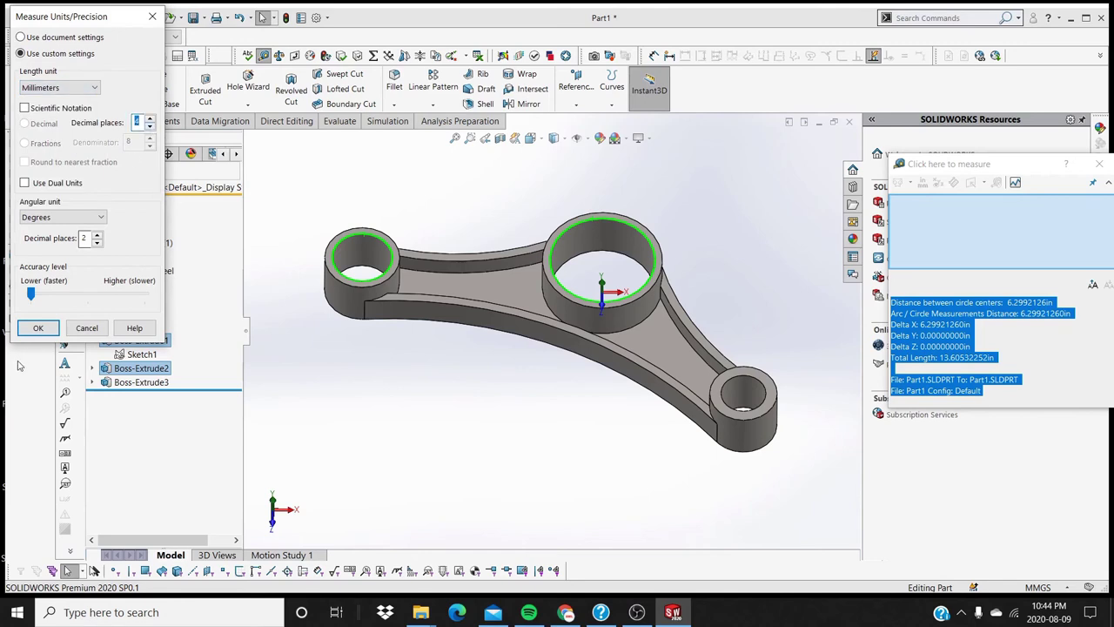
{"action": "left_click", "coordinate": [38, 327]}
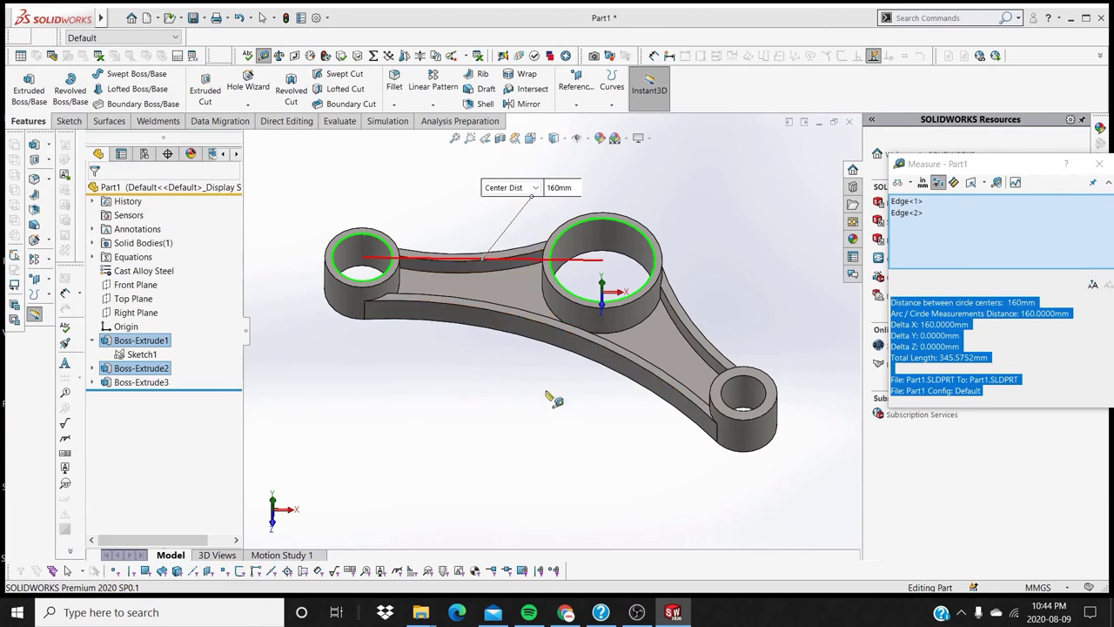
Check the 215 mm maximum and 105 mm minimum hole distances, then close Measure.
{"action": "left_click", "coordinate": [911, 183]}
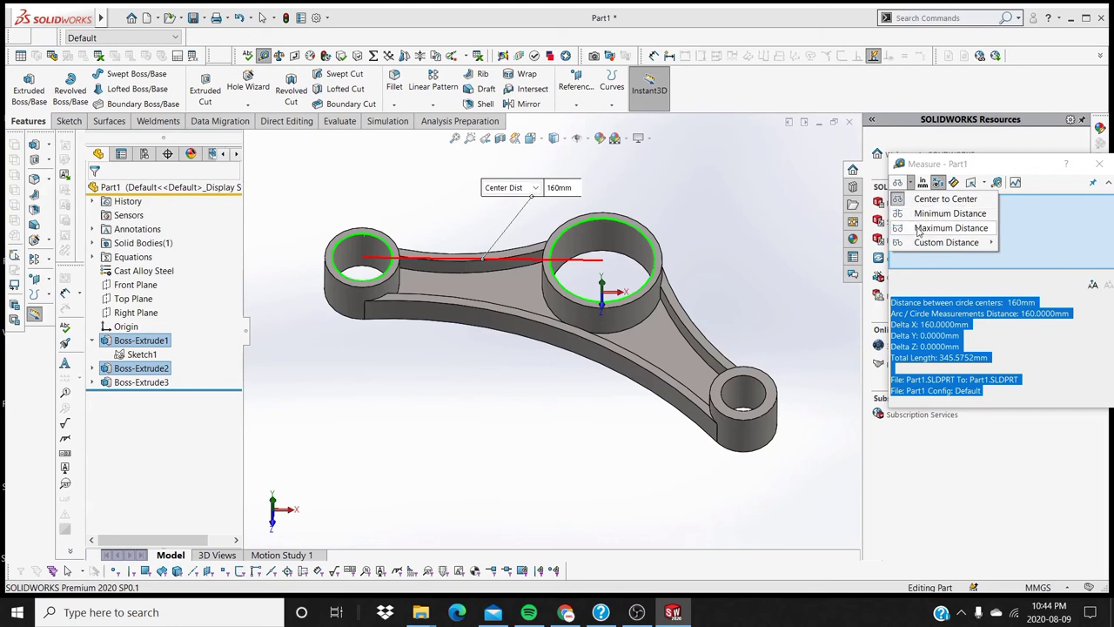
{"action": "left_click", "coordinate": [951, 228]}
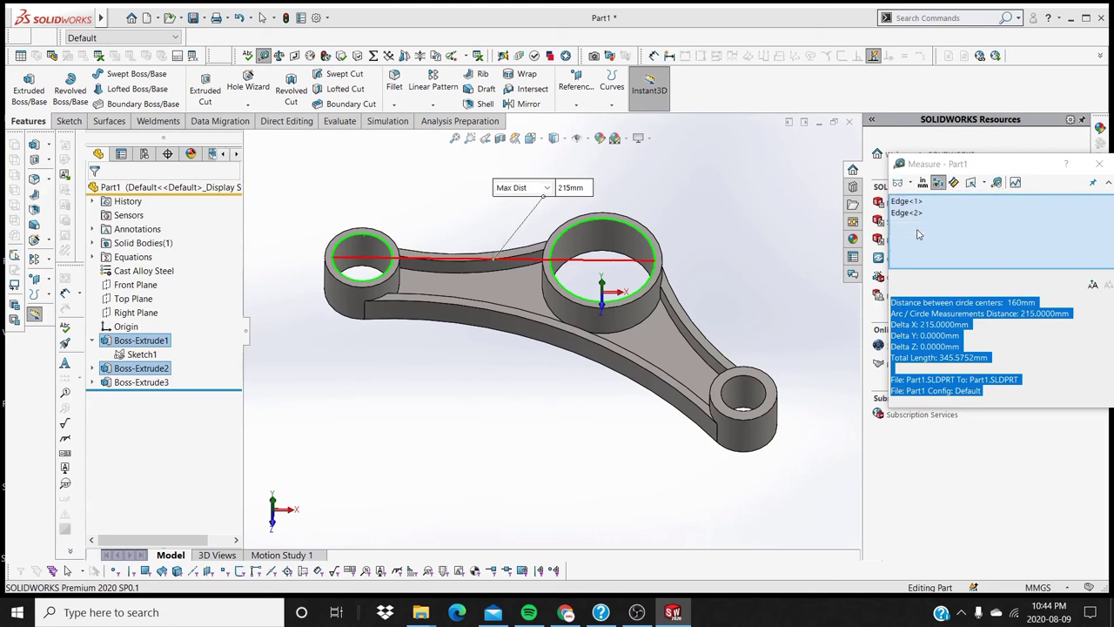
{"action": "left_click", "coordinate": [910, 183]}
{"action": "left_click", "coordinate": [915, 215]}
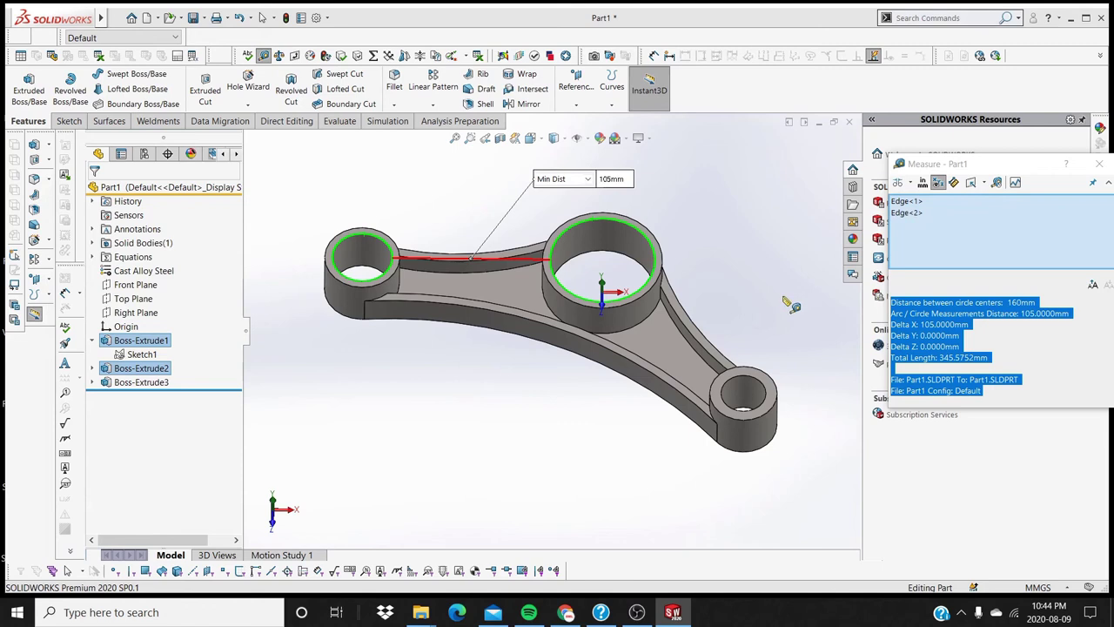
{"action": "left_click", "coordinate": [555, 418]}
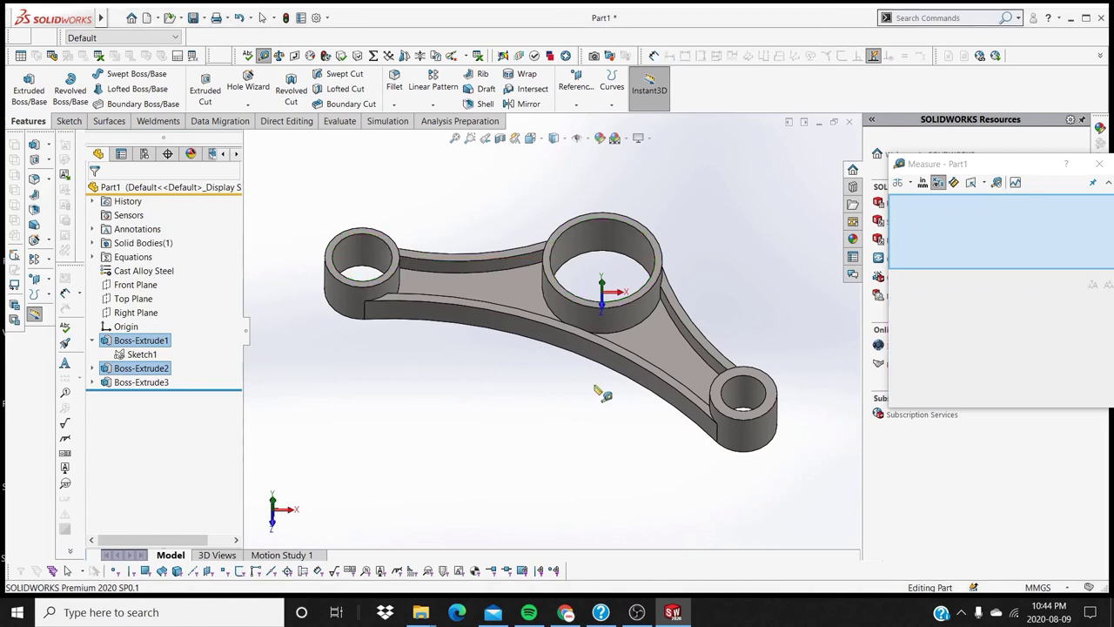
{"action": "left_click", "coordinate": [1102, 168]}
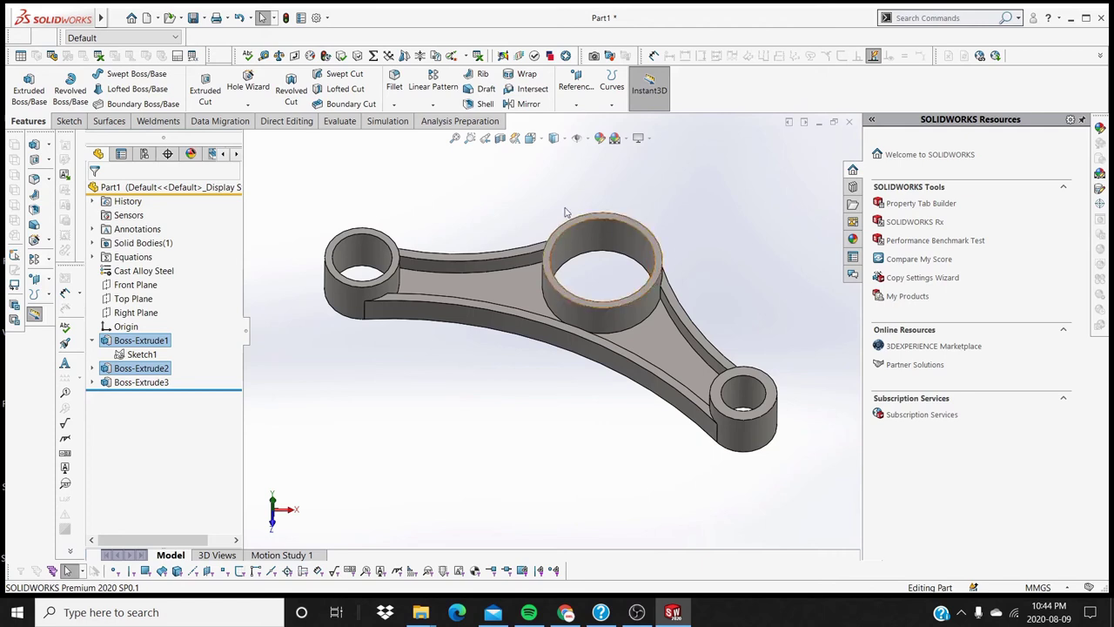
Start a new reference plane from the Reference Geometry menu.
{"action": "left_click", "coordinate": [570, 92]}
{"action": "left_click", "coordinate": [567, 121]}
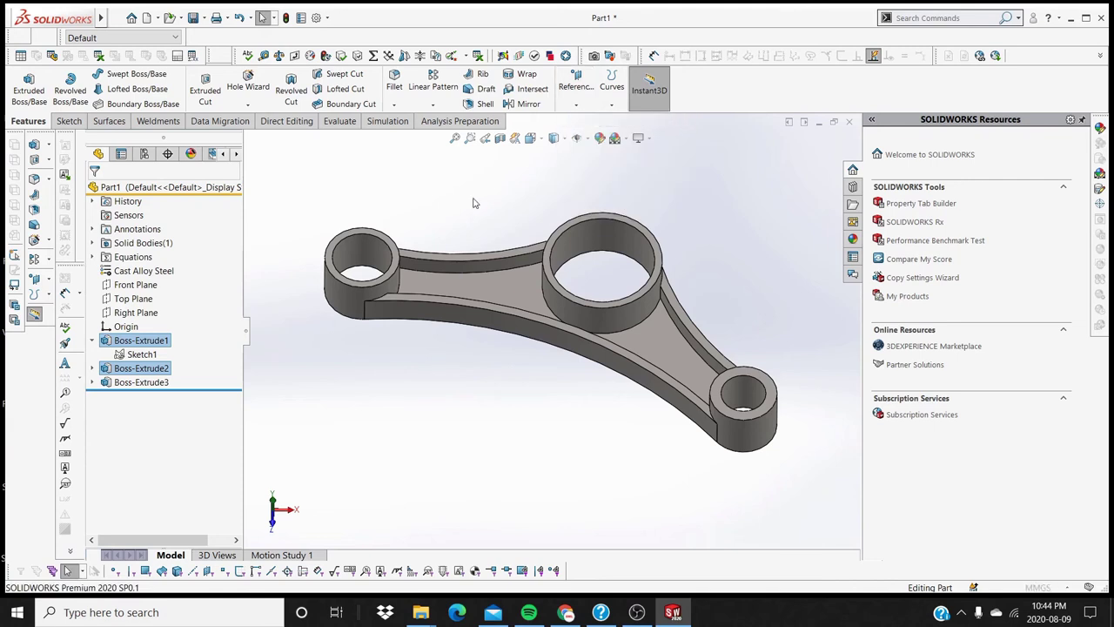
{"action": "scroll", "coordinate": [410, 319], "scroll_direction": "down", "scroll_amount": 5}
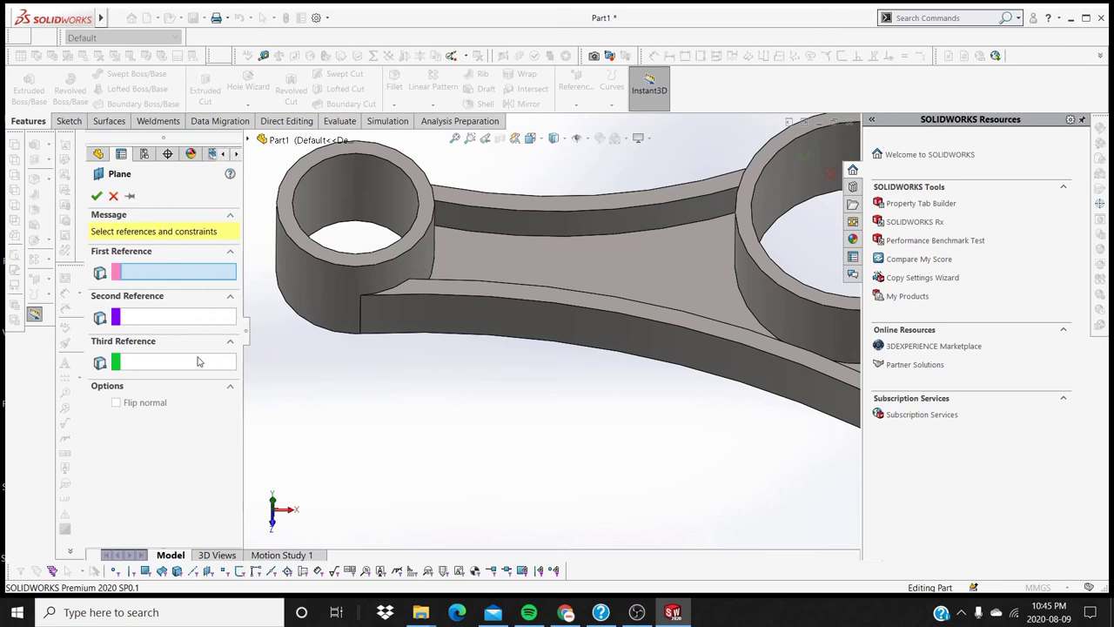
Create Plane1 coincident with the left boss's top face.
{"action": "key", "text": "f"}
{"action": "scroll", "coordinate": [574, 348], "scroll_direction": "down", "scroll_amount": 4}
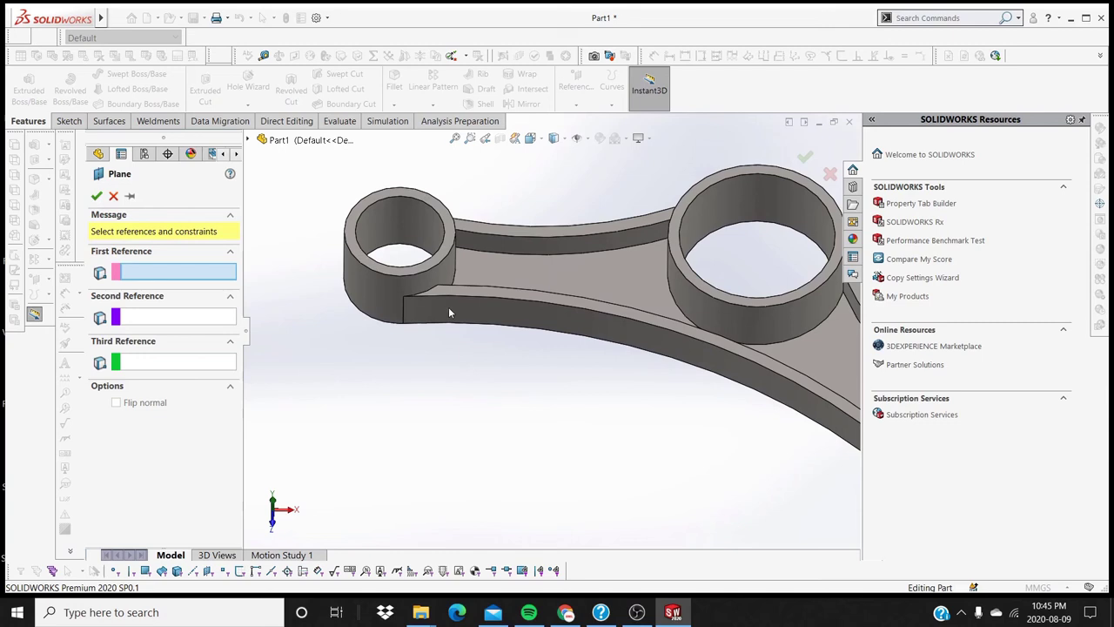
{"action": "left_click", "coordinate": [444, 254]}
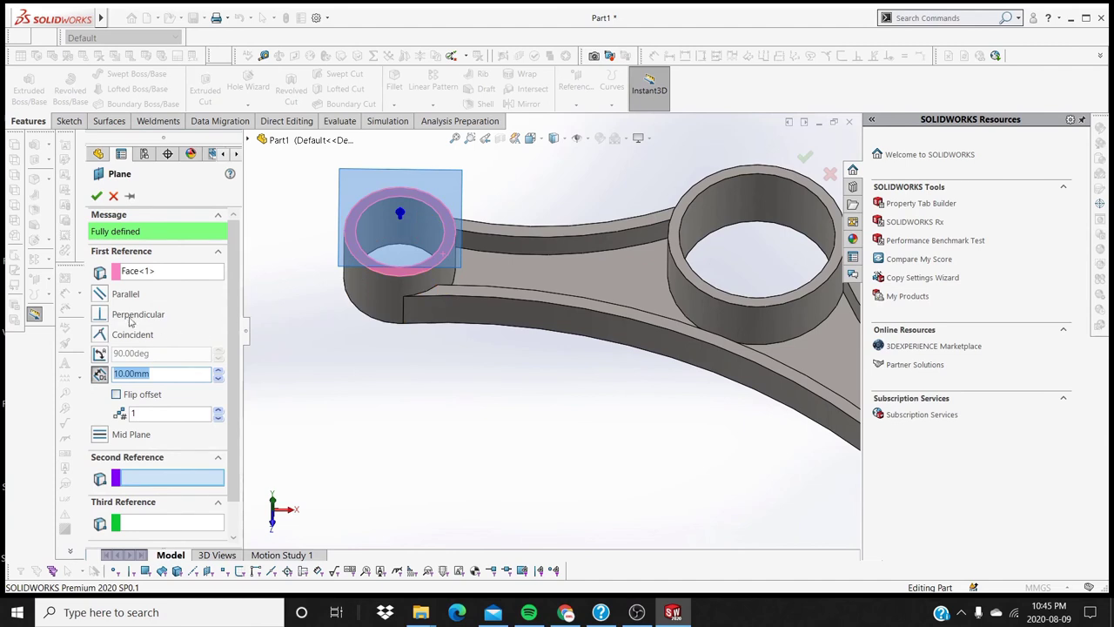
{"action": "left_click", "coordinate": [101, 334]}
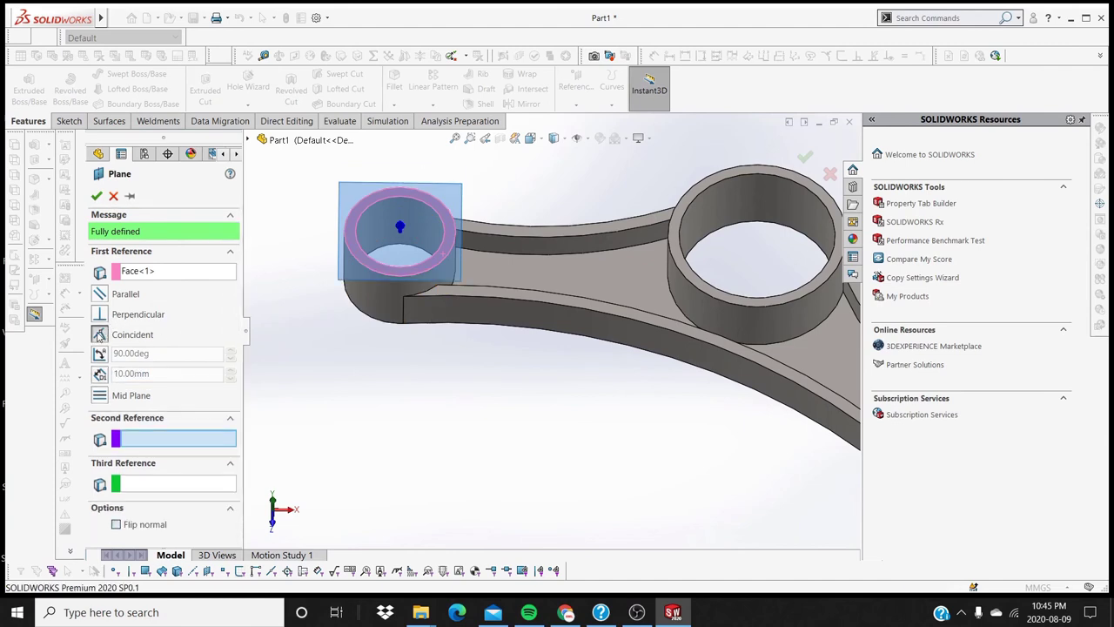
{"action": "left_click", "coordinate": [96, 196]}
Enlarge Plane1 so it spans the whole link-arm part.
{"action": "scroll", "coordinate": [557, 340], "scroll_direction": "up", "scroll_amount": 3}
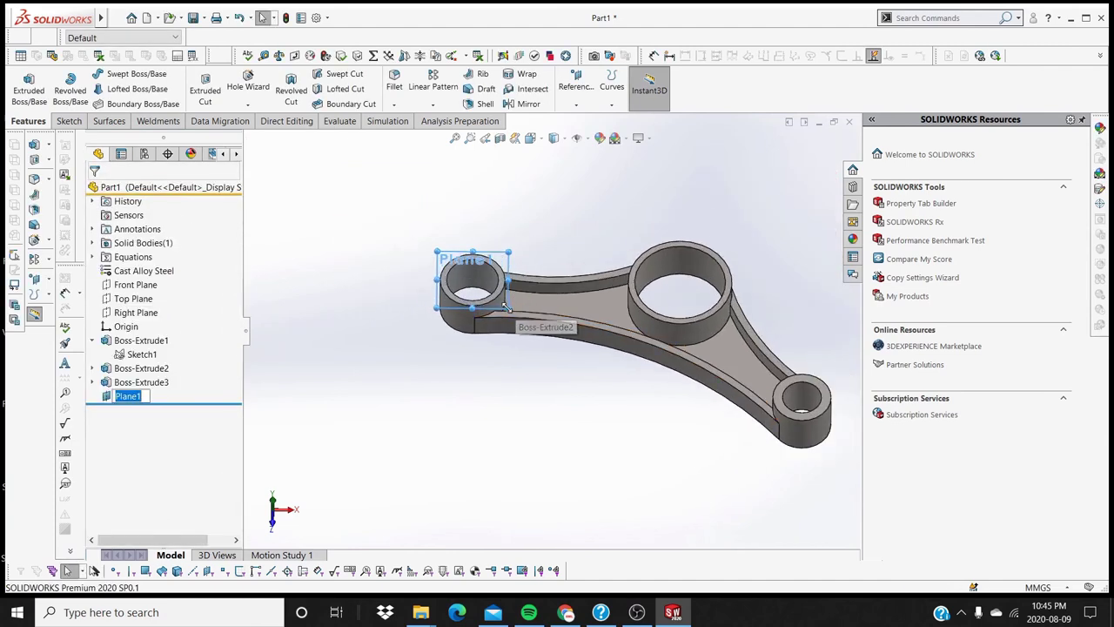
{"action": "left_click_drag", "start_coordinate": [506, 306], "coordinate": [831, 446]}
{"action": "middle_click_drag", "start_coordinate": [831, 446], "coordinate": [623, 303]}
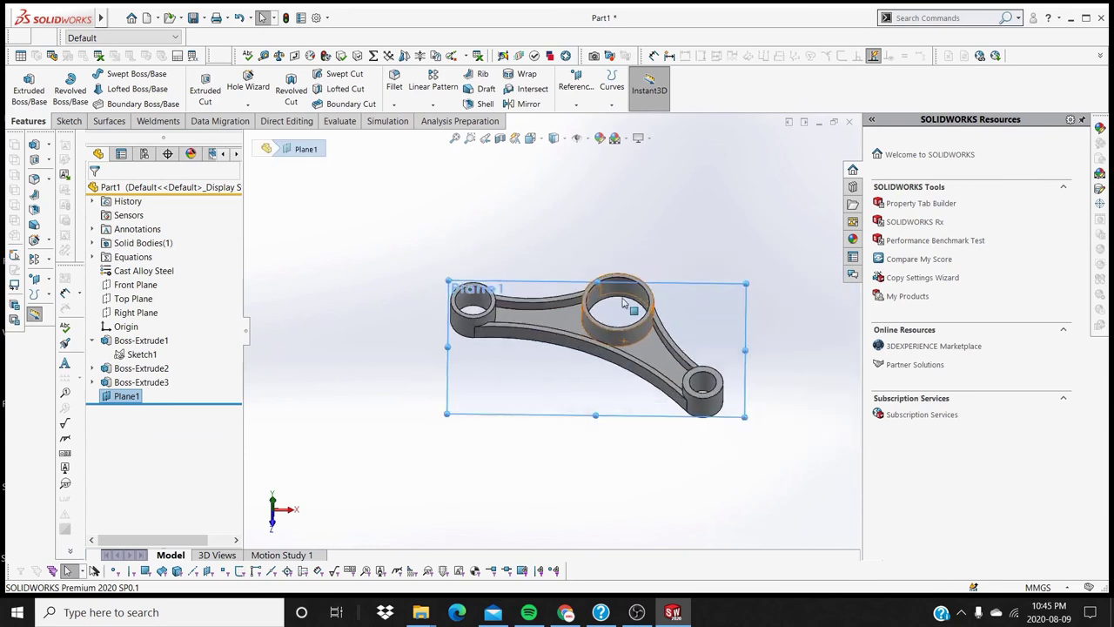
{"action": "scroll", "coordinate": [623, 303], "scroll_direction": "down", "scroll_amount": 2}
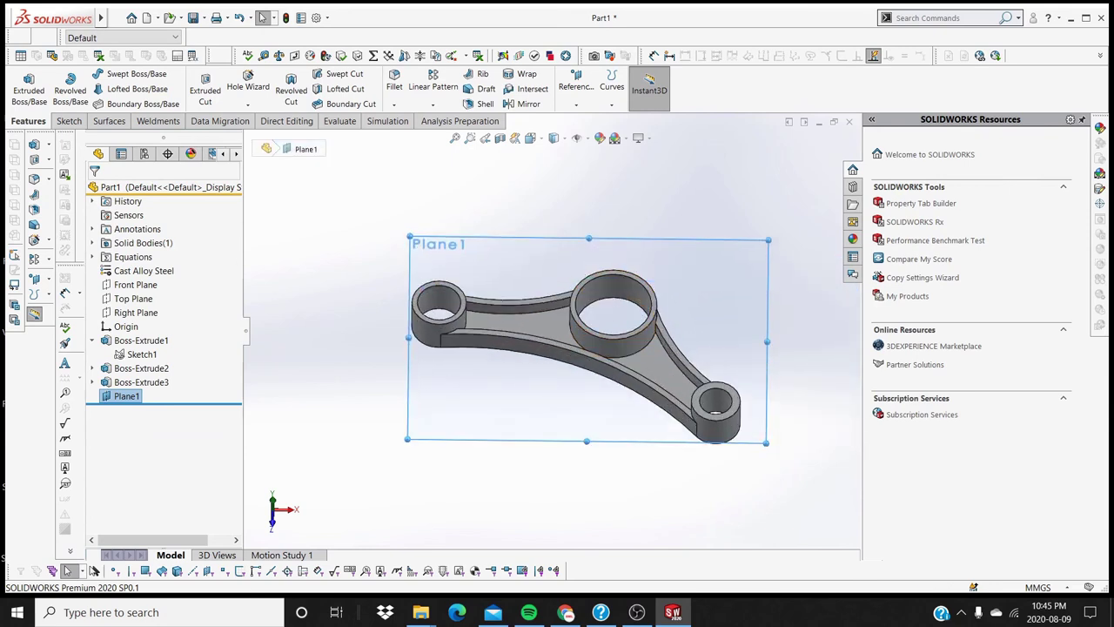
{"action": "key", "text": "Escape"}
{"action": "scroll", "coordinate": [623, 302], "scroll_direction": "down", "scroll_amount": 3}
{"action": "scroll", "coordinate": [609, 301], "scroll_direction": "up", "scroll_amount": 1}
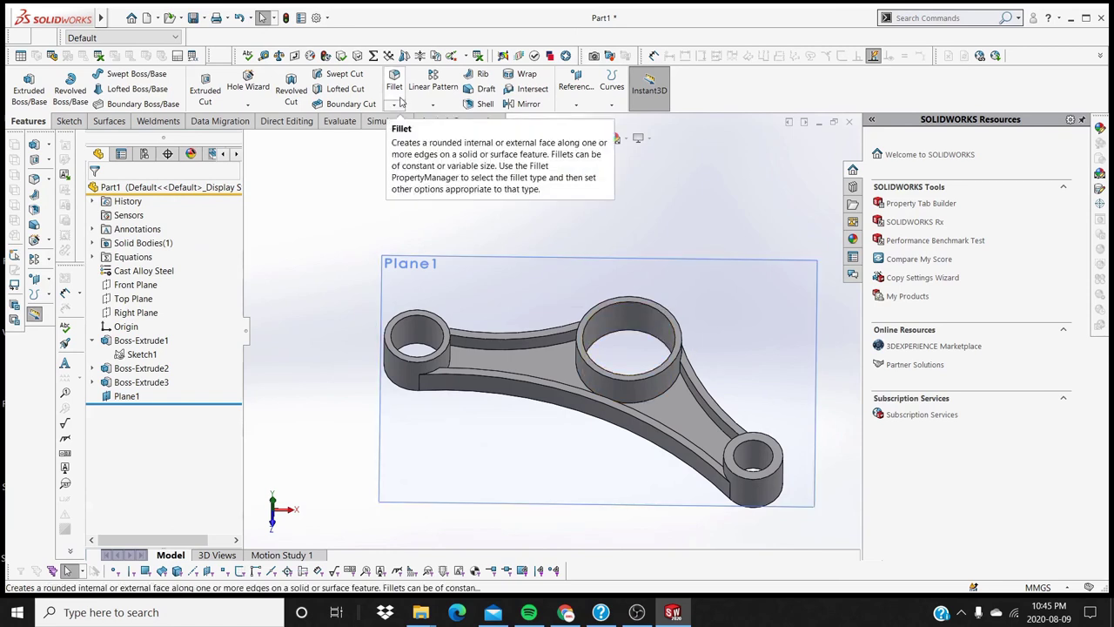
Mirror the Boss-Extrude3 body about Plane1 as a separate, unmerged solid.
{"action": "left_click", "coordinate": [432, 105]}
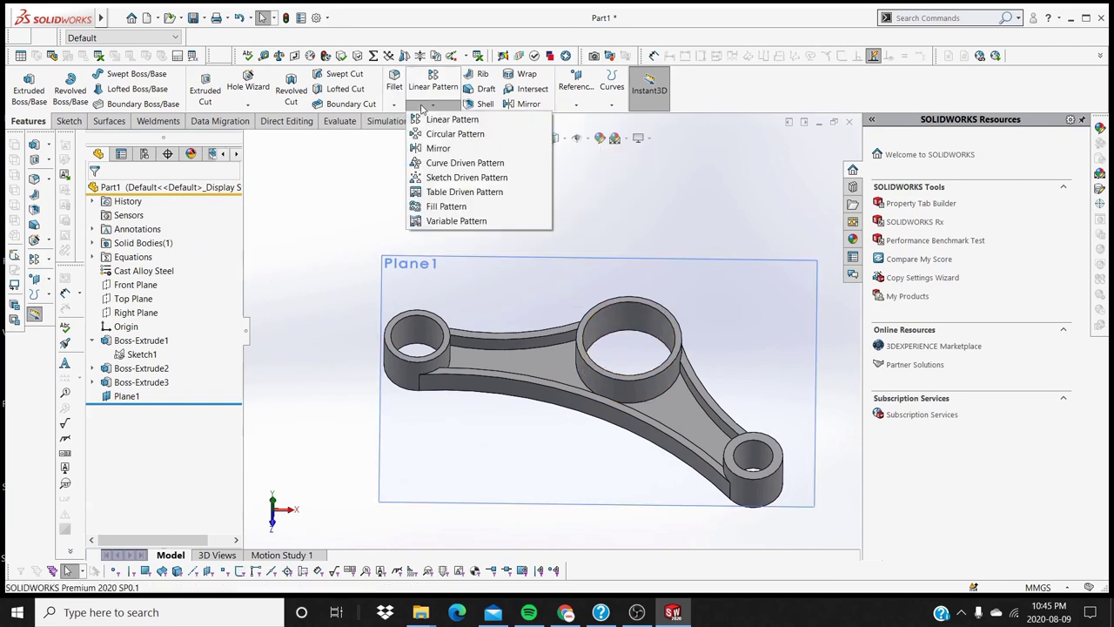
{"action": "left_click", "coordinate": [439, 149]}
{"action": "left_click", "coordinate": [444, 275]}
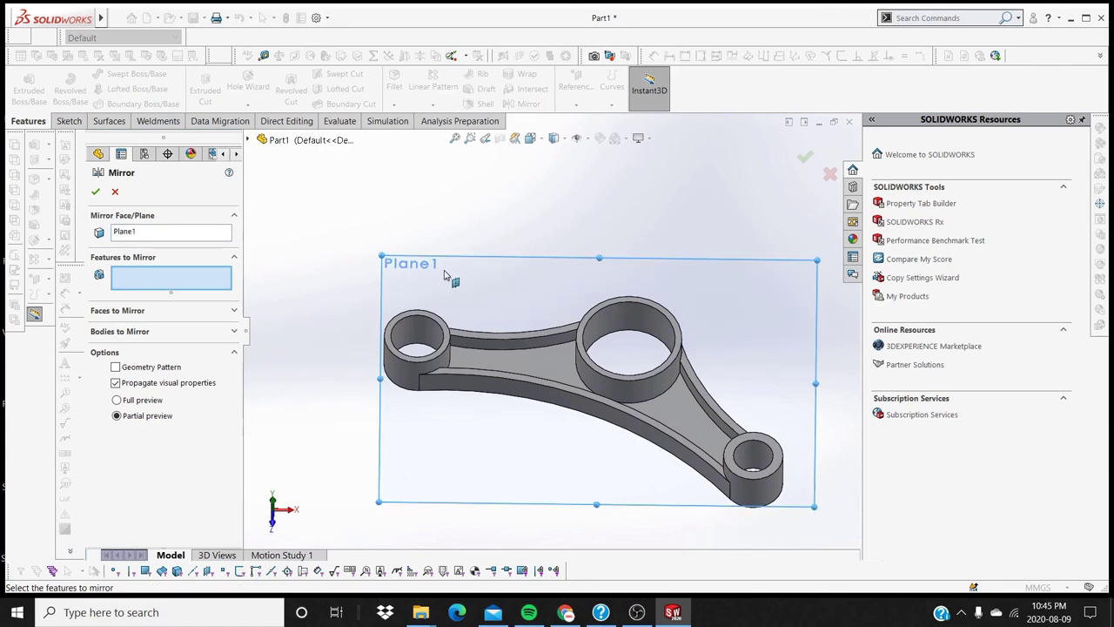
{"action": "left_click", "coordinate": [198, 331]}
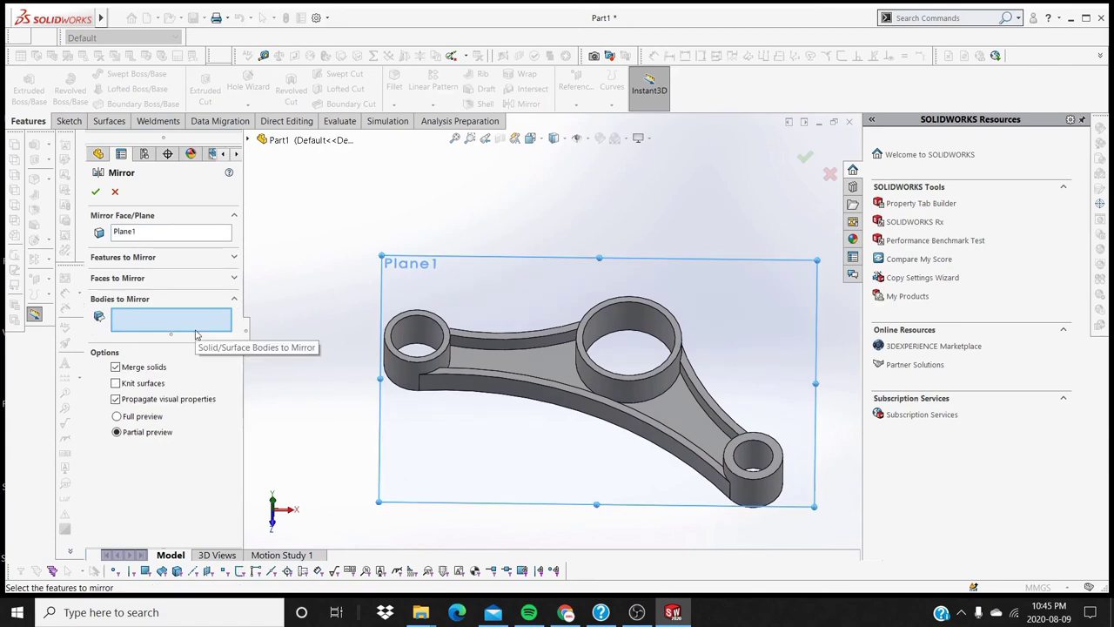
{"action": "left_click", "coordinate": [435, 348]}
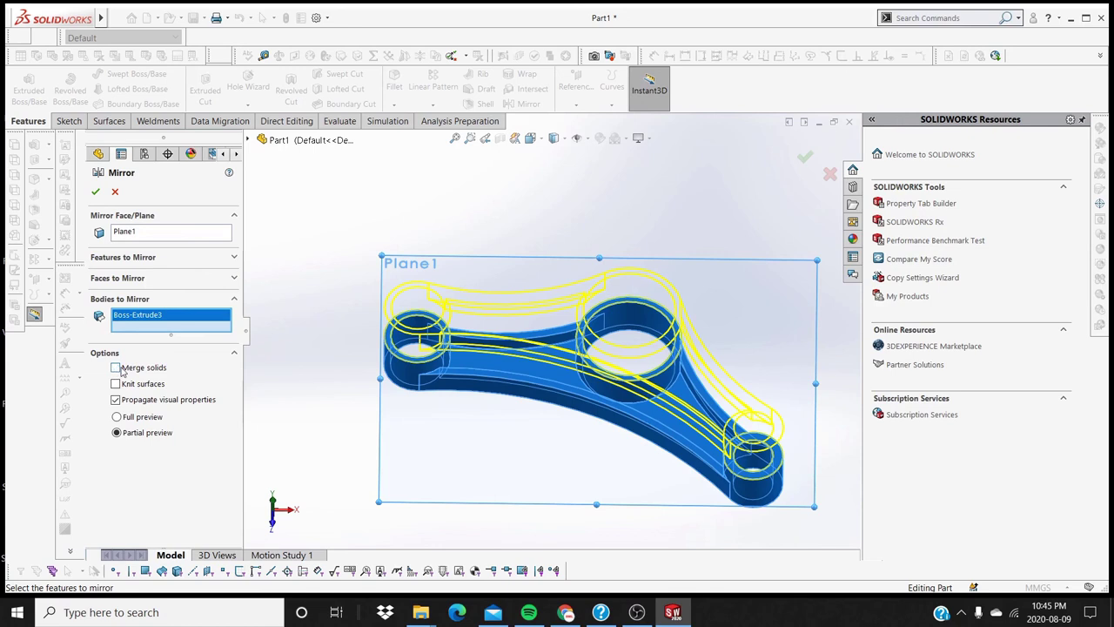
{"action": "left_click", "coordinate": [96, 191]}
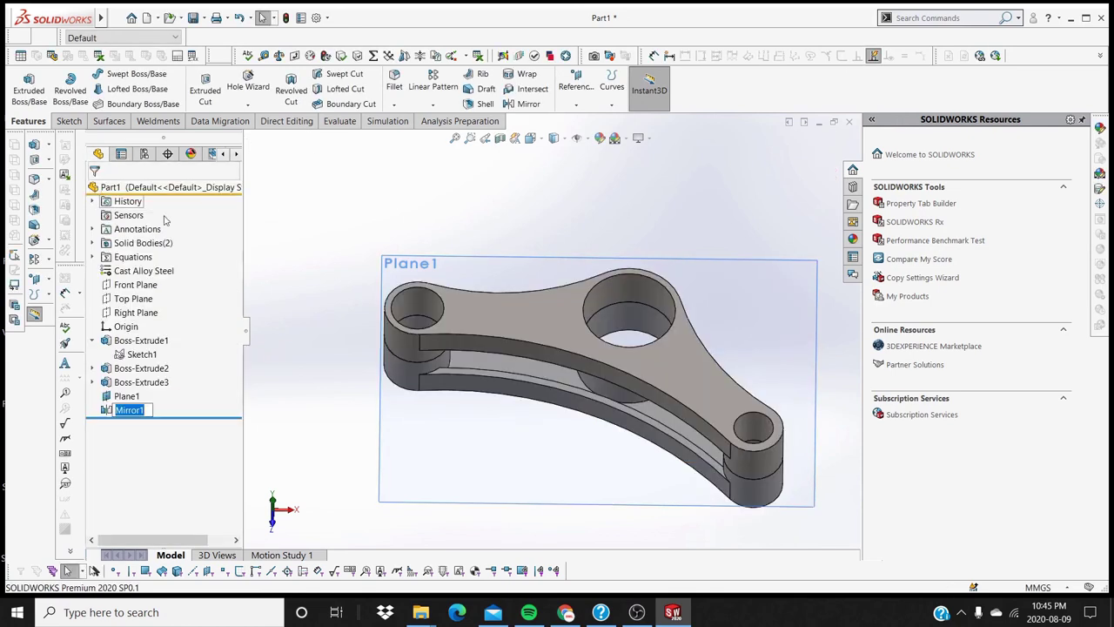
{"action": "left_click", "coordinate": [311, 293]}
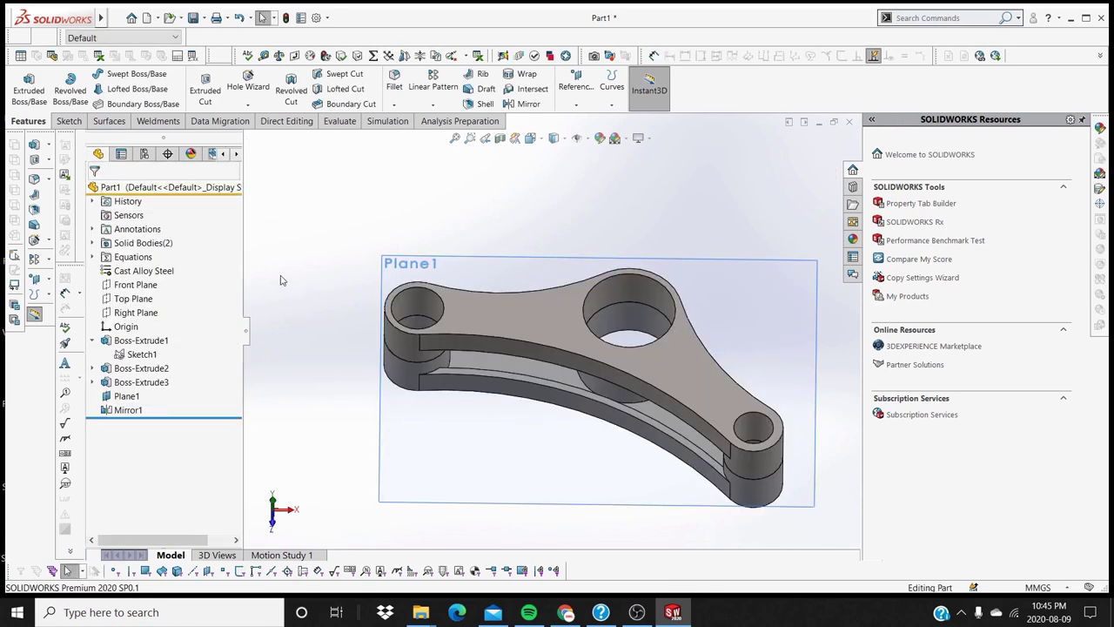
Expand Solid Bodies(2) and highlight Boss-Extrude3 and Mirror1 on the model.
{"action": "left_click", "coordinate": [94, 243]}
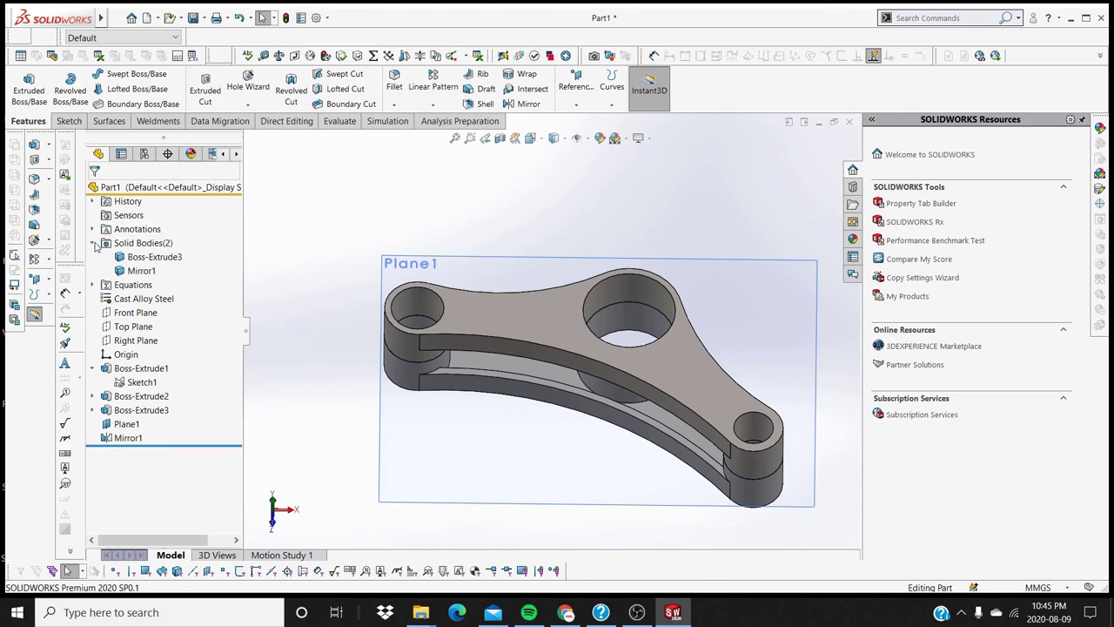
{"action": "left_click", "coordinate": [135, 256]}
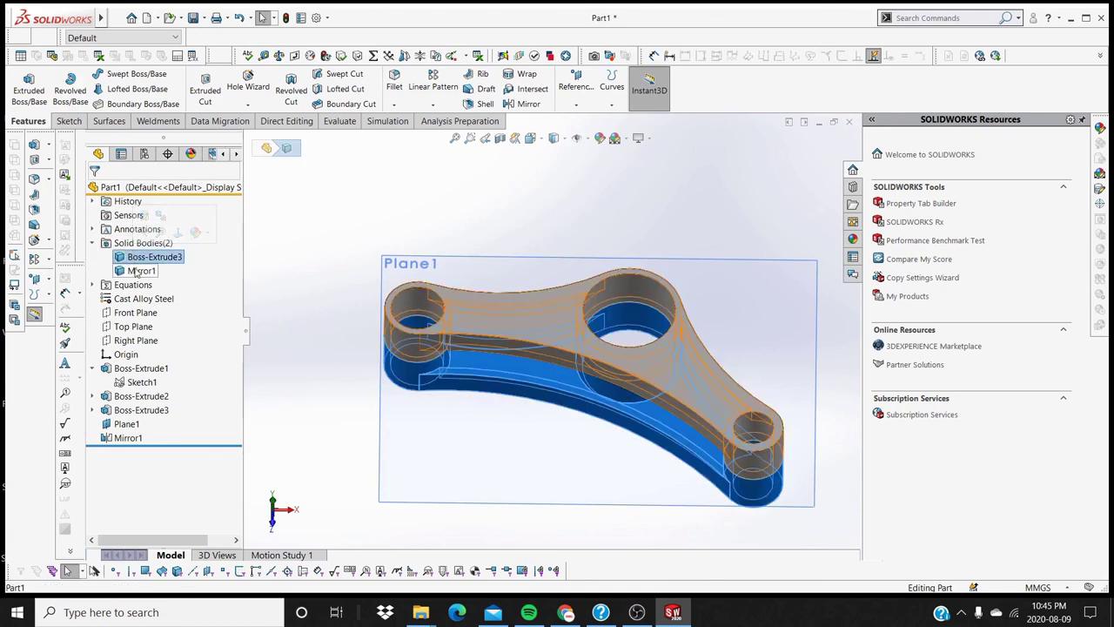
{"action": "left_click", "coordinate": [139, 271]}
{"action": "left_click", "coordinate": [302, 322]}
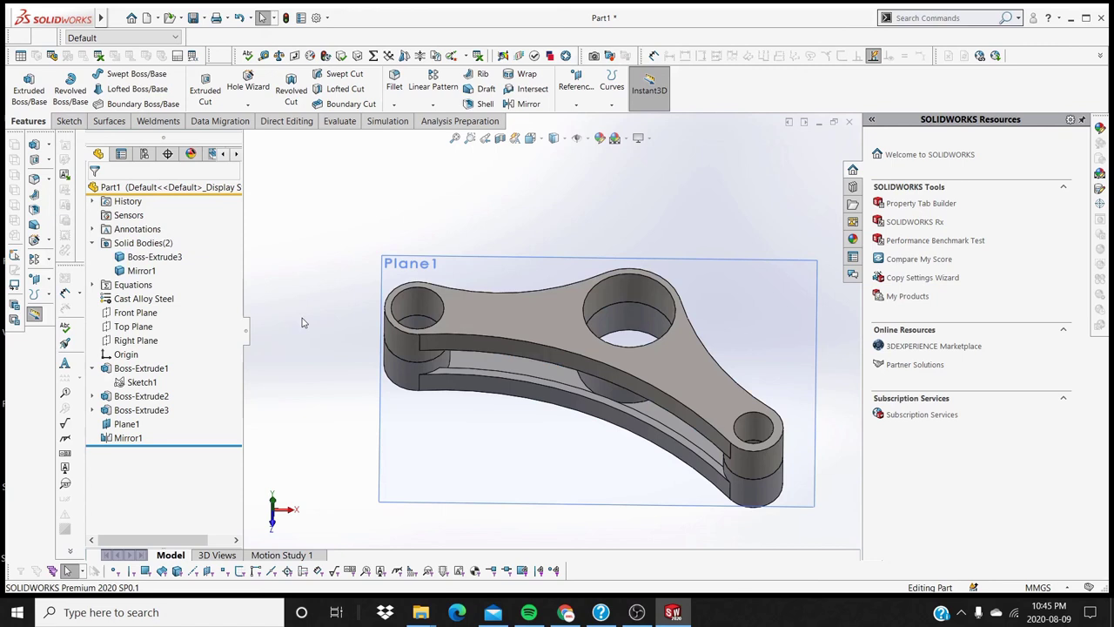
Orbit the model to a low side view of the stacked link-arm bodies.
{"action": "middle_click_drag", "start_coordinate": [510, 406], "coordinate": [452, 348]}
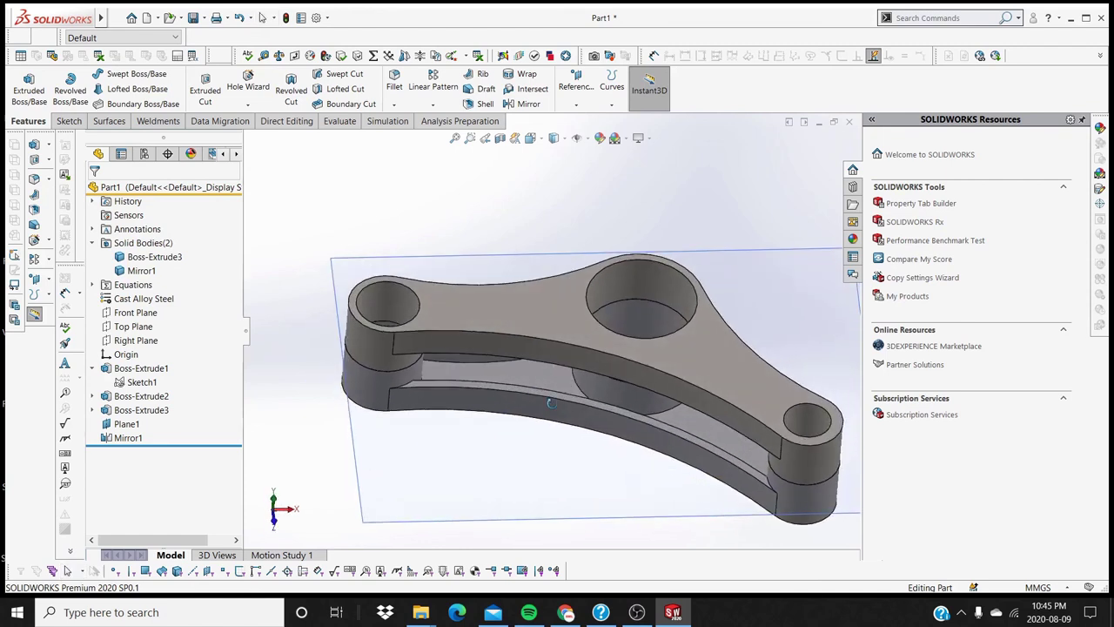